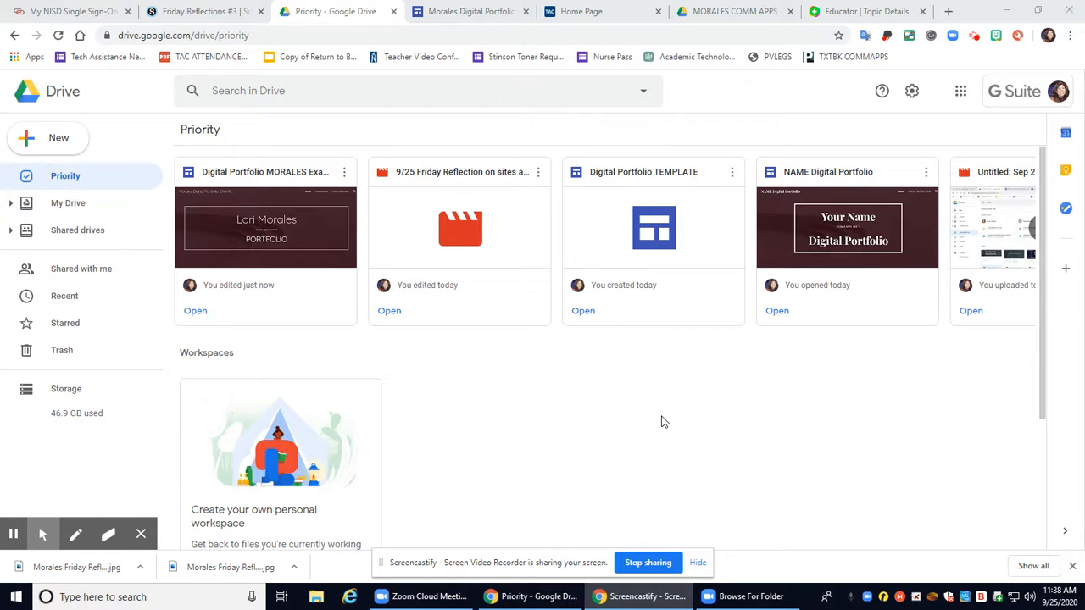
Switch to the My NISD Single Sign-On browser tab to show the district portal
click(83, 11)
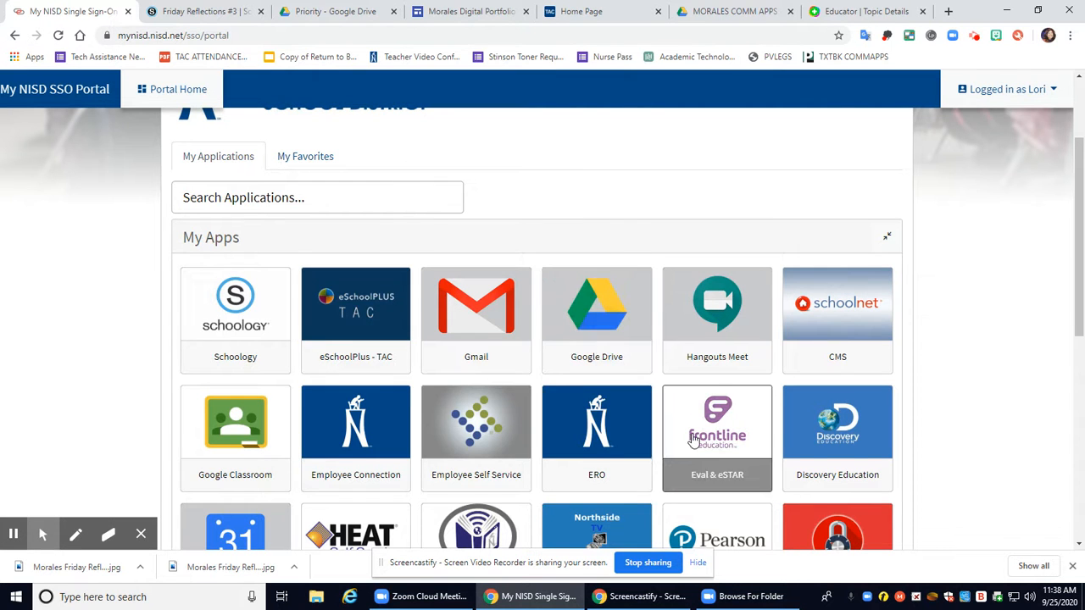
Scroll through the NISD My Apps grid, then return to the Google Drive tab
scroll(703, 433, down, 1)
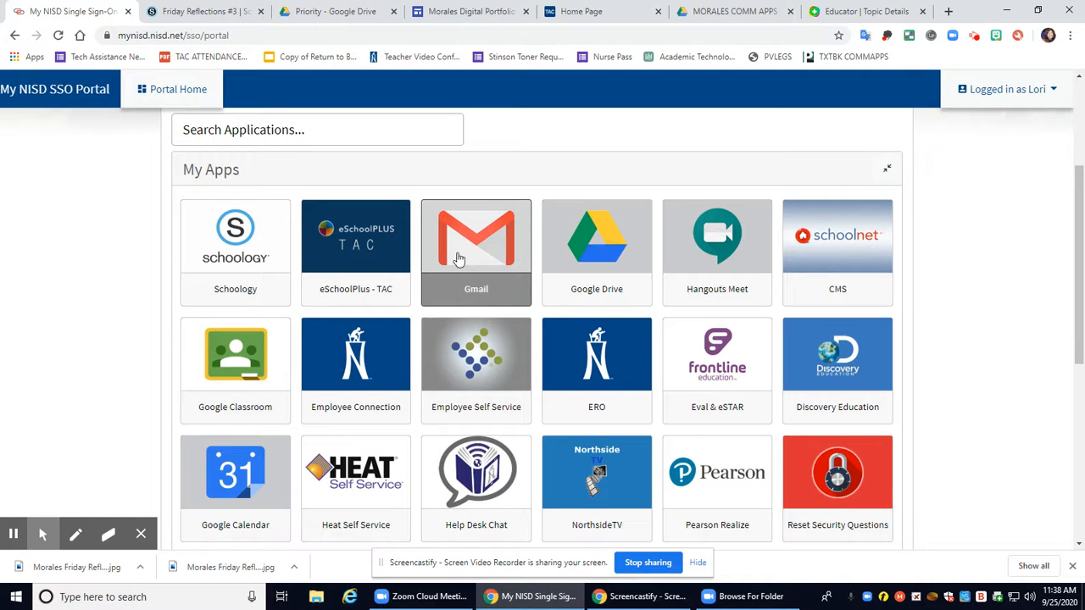
click(315, 9)
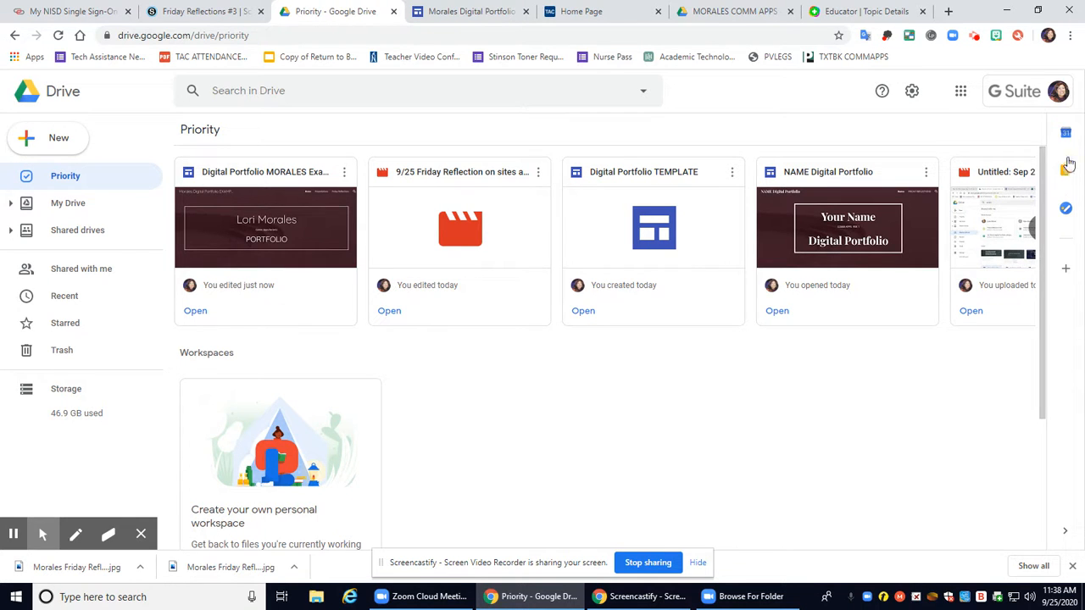
Launch Google Sites from the Google apps grid and pick the Blank template
click(961, 94)
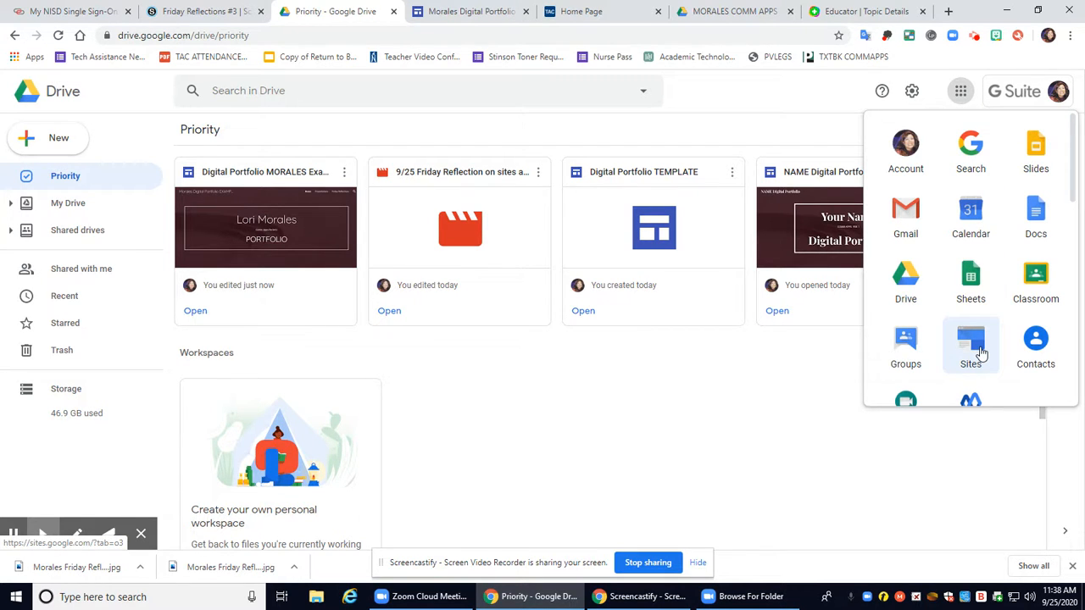
click(971, 345)
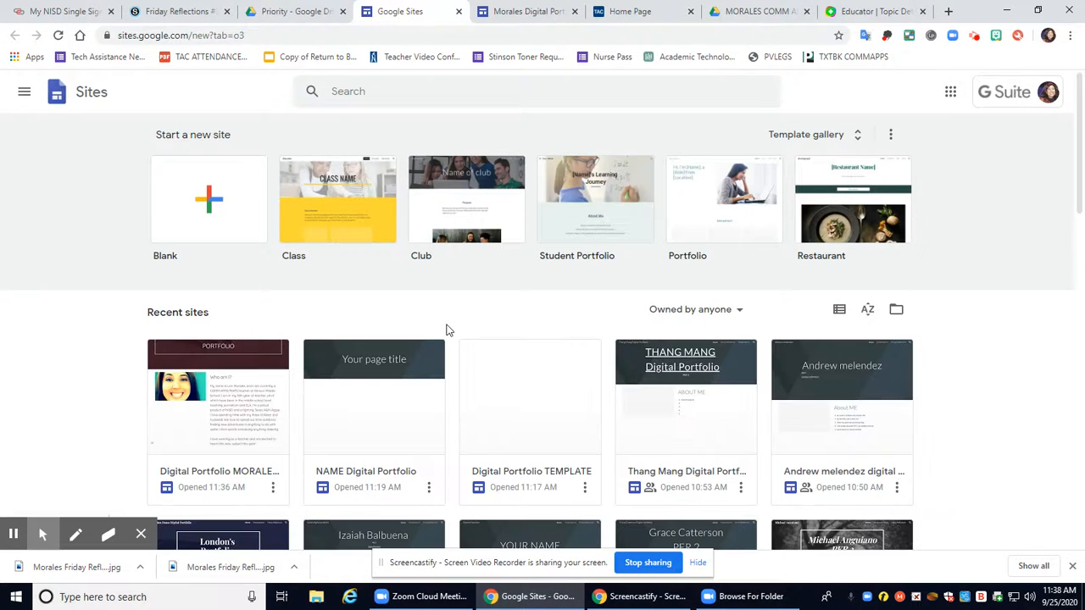
click(193, 208)
Rename the blank site from 'Untitled site' to 'YOURNAMEDigital Portfolio'
click(211, 204)
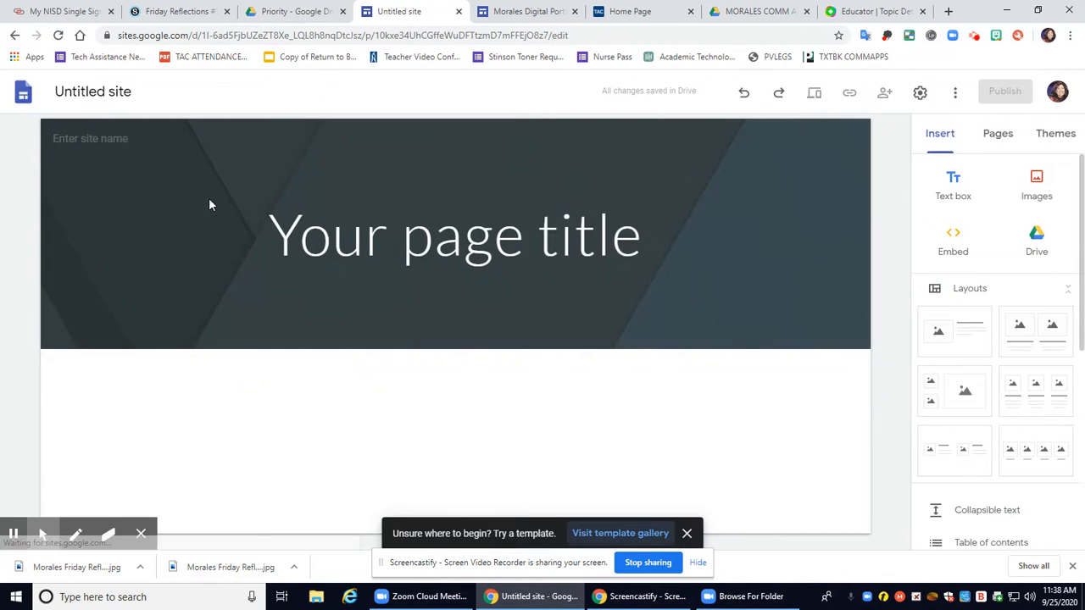
click(79, 94)
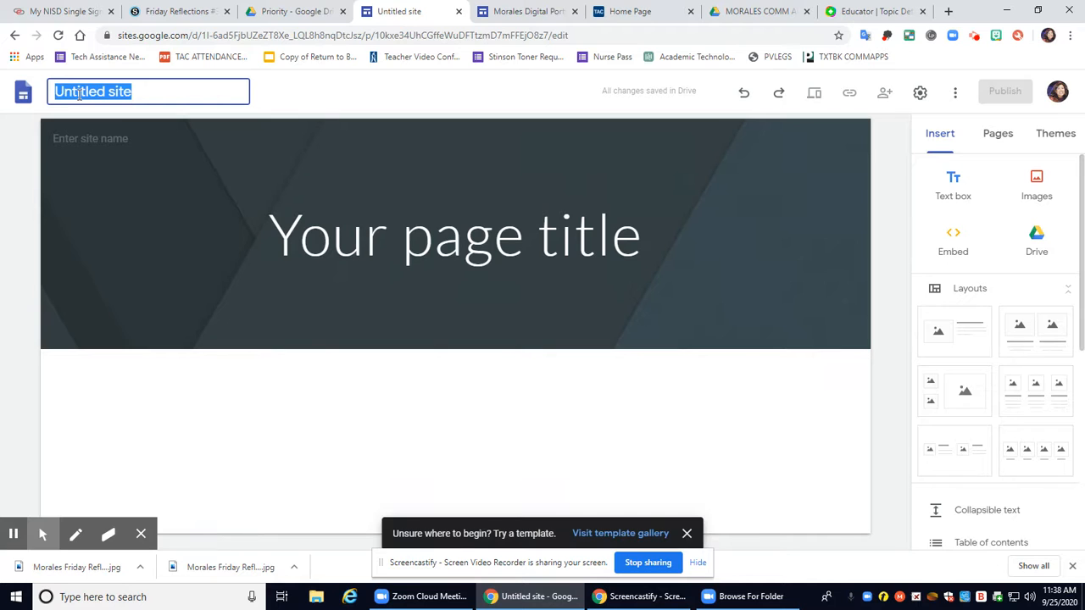
text(YOuRNAM)
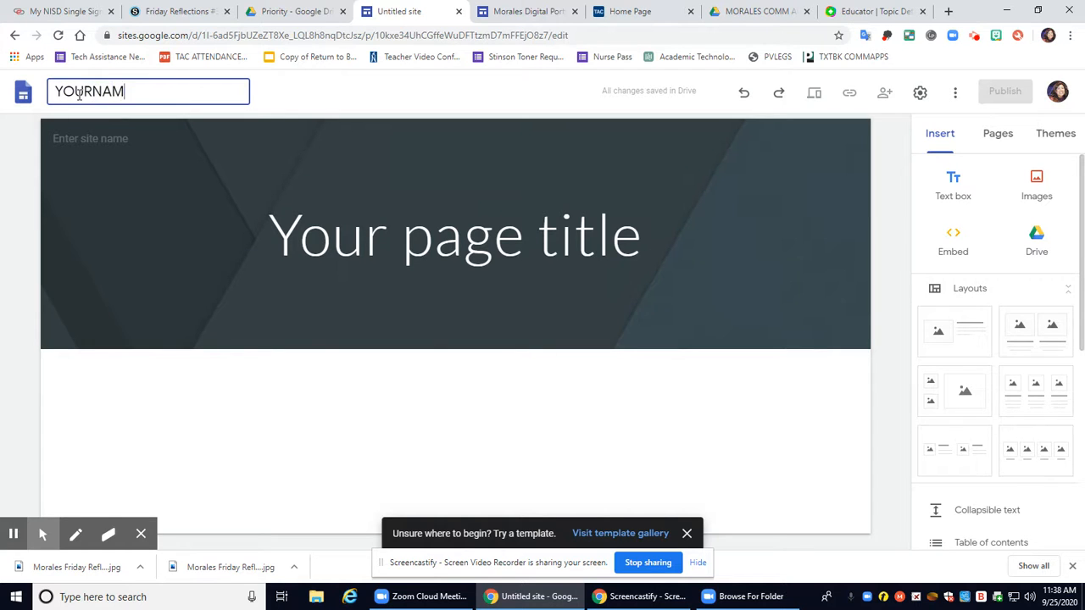
text(EDi)
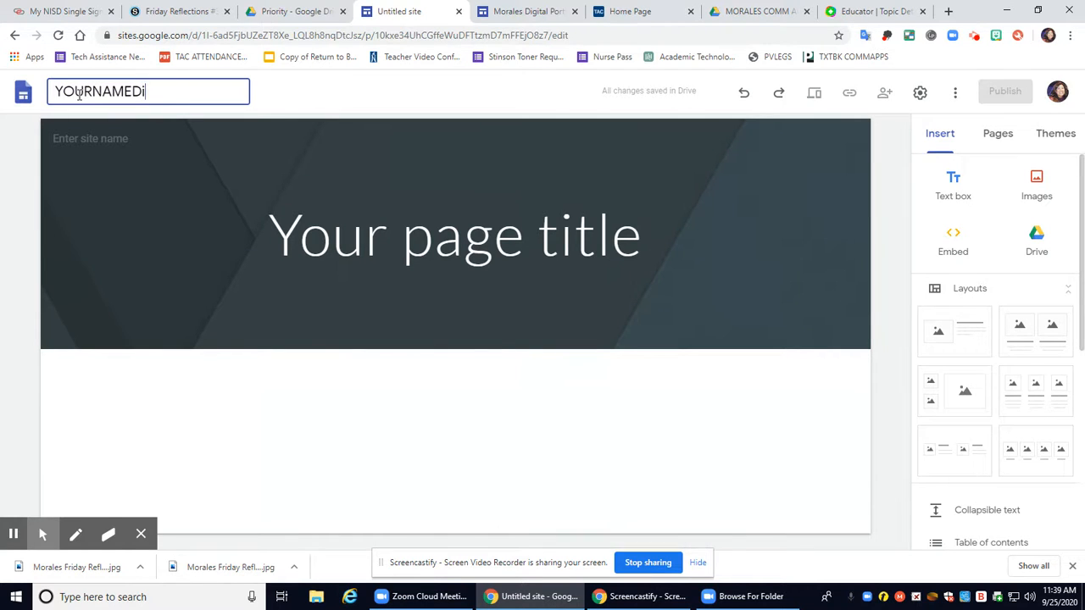
text(gital Po)
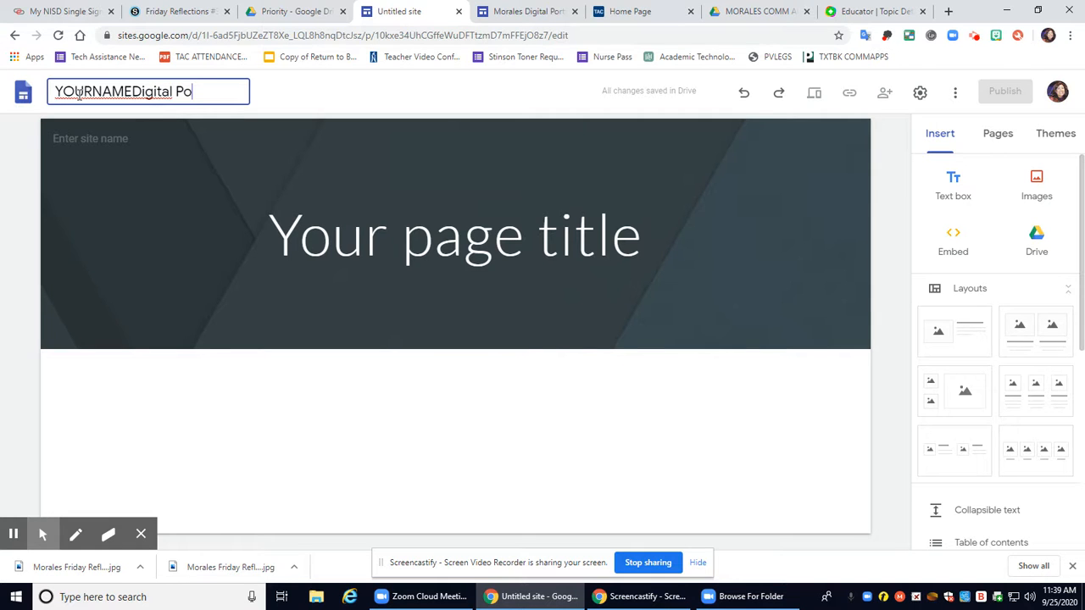
text(rtfolio)
Replace 'Your page title' with three lines: Your Name, COMM APPS PER _, DIGITAL PORTFOLIO
click(251, 222)
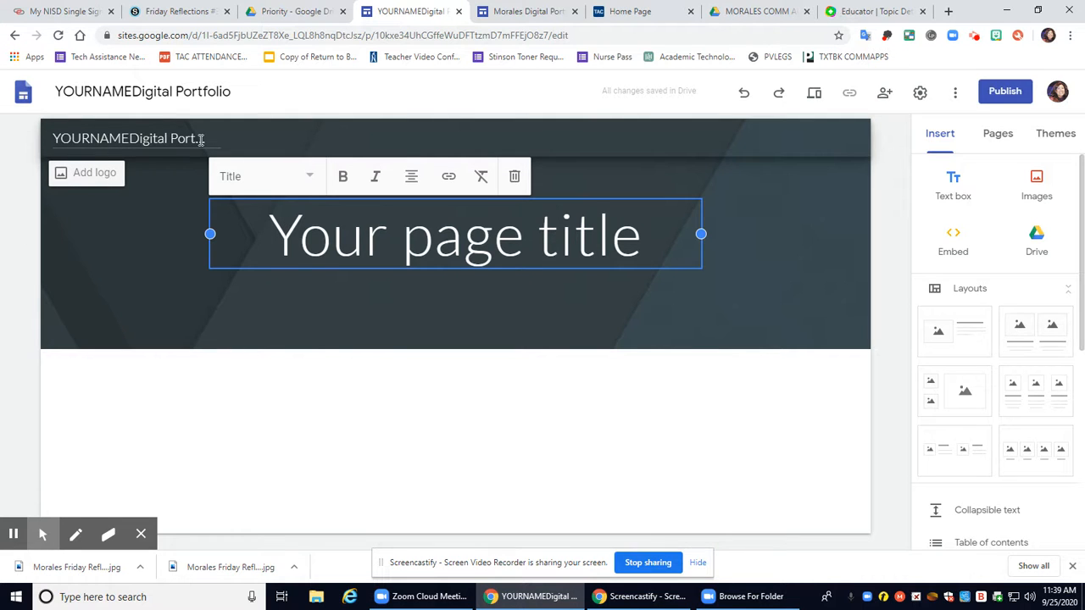
drag(266, 232, 679, 254)
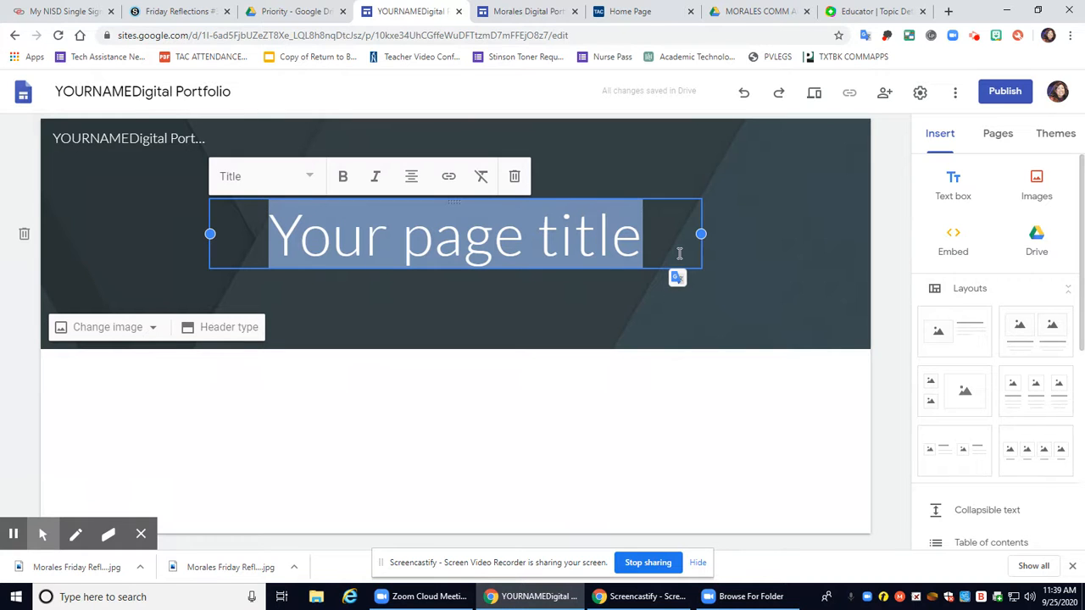
text(Lori)
key(BackSpace)
key(BackSpace)
key(BackSpace)
key(BackSpace)
text(YOU)
key(BackSpace)
key(BackSpace)
text(our Name)
key(Return)
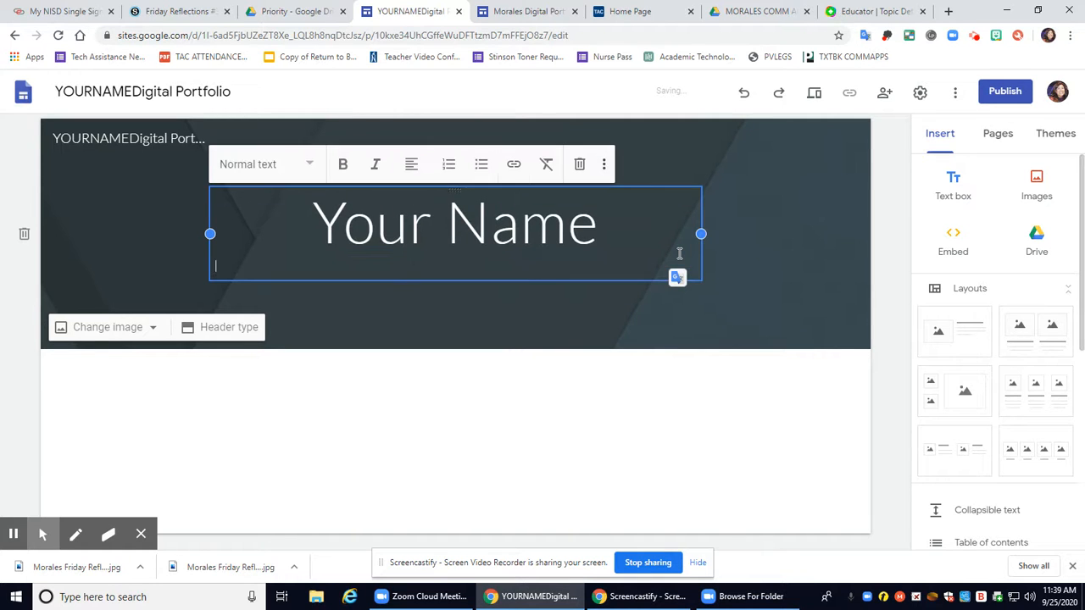
text(COMM APPS PER _)
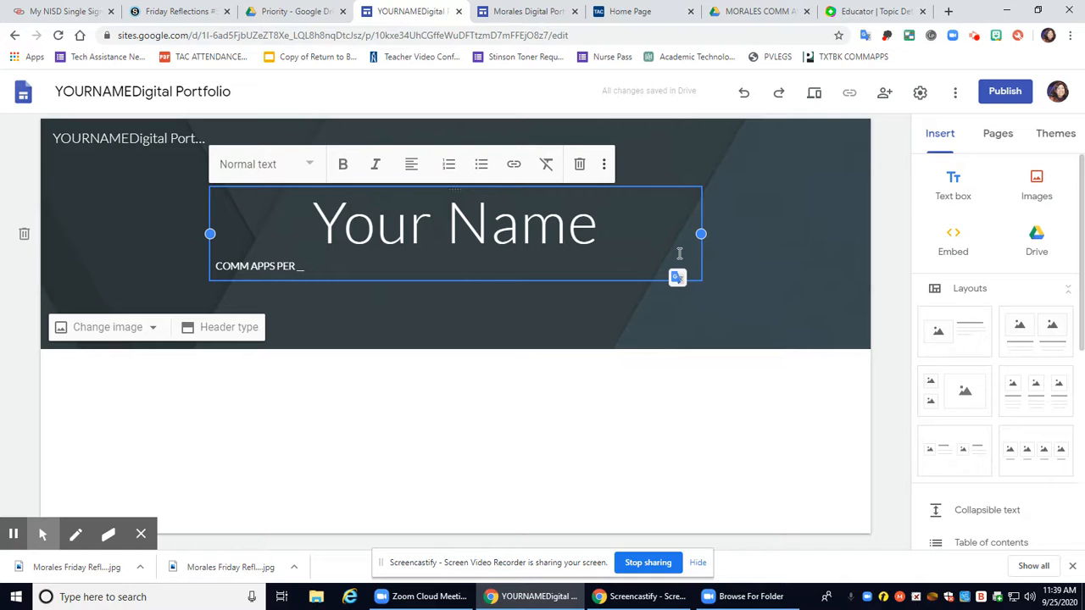
key(Return)
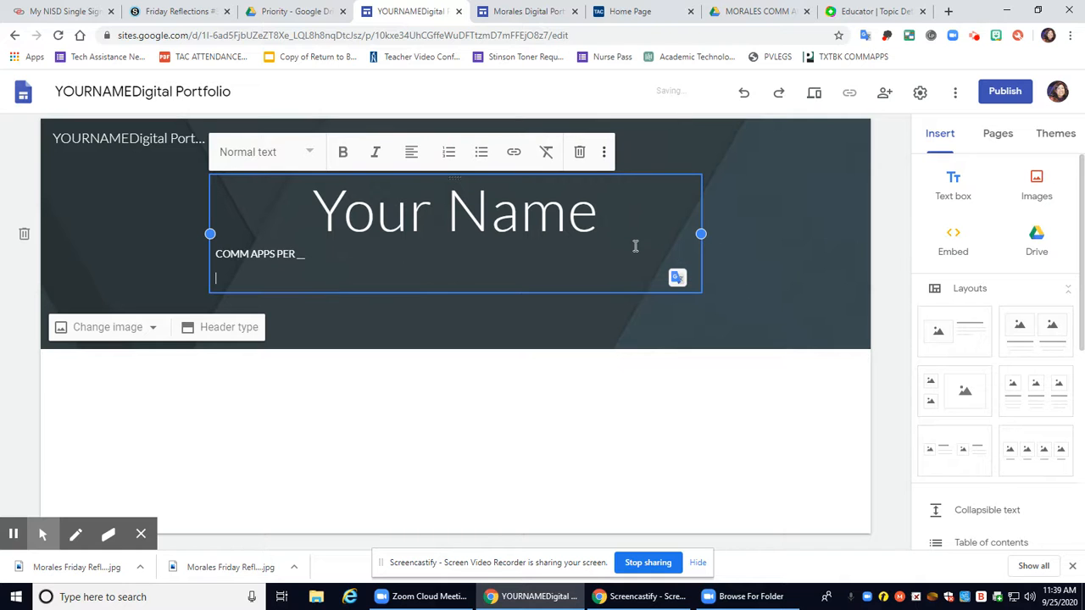
text(DIGITAL PORTFOLIO)
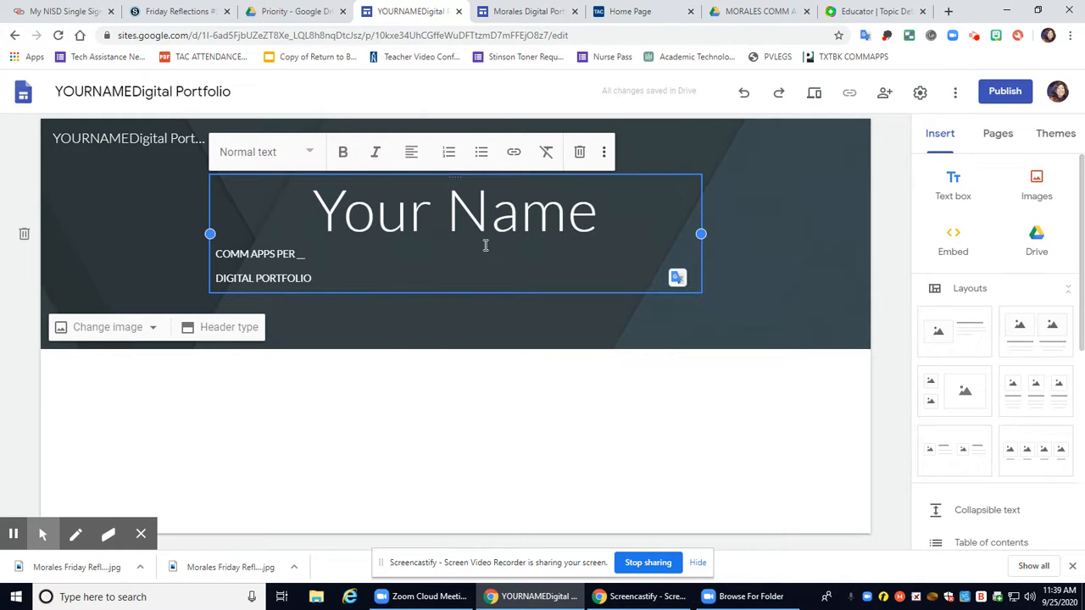
Make DIGITAL PORTFOLIO a Heading and centre all three header lines
drag(327, 278, 192, 283)
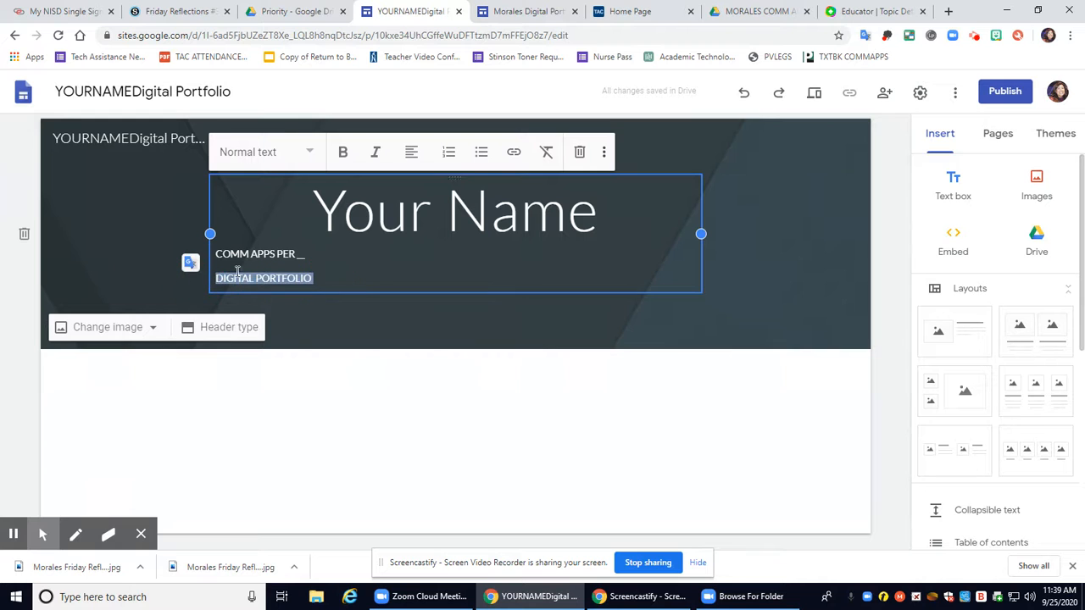
click(277, 152)
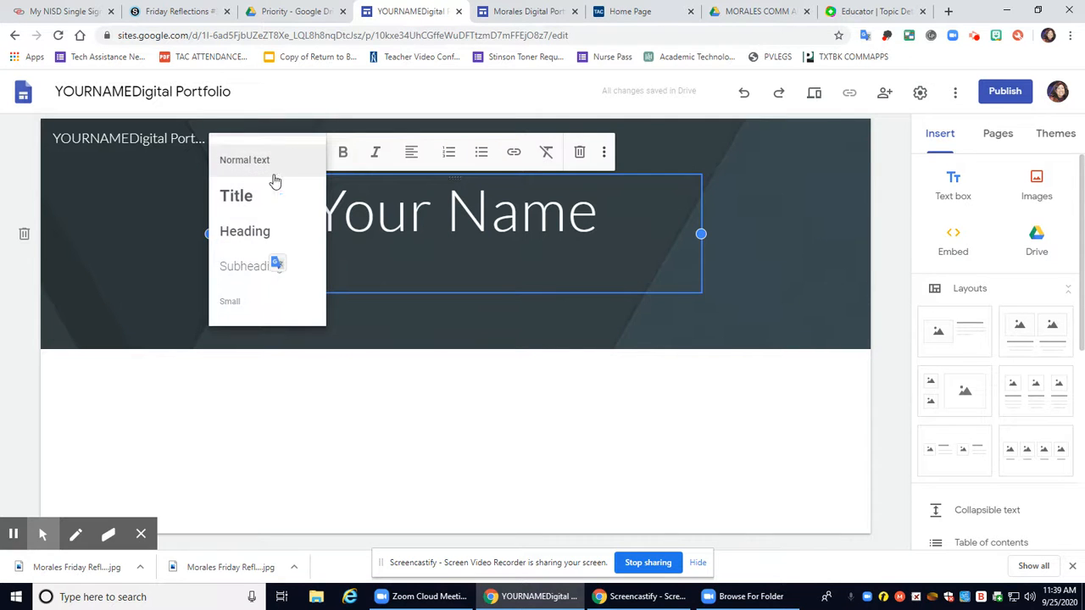
click(265, 238)
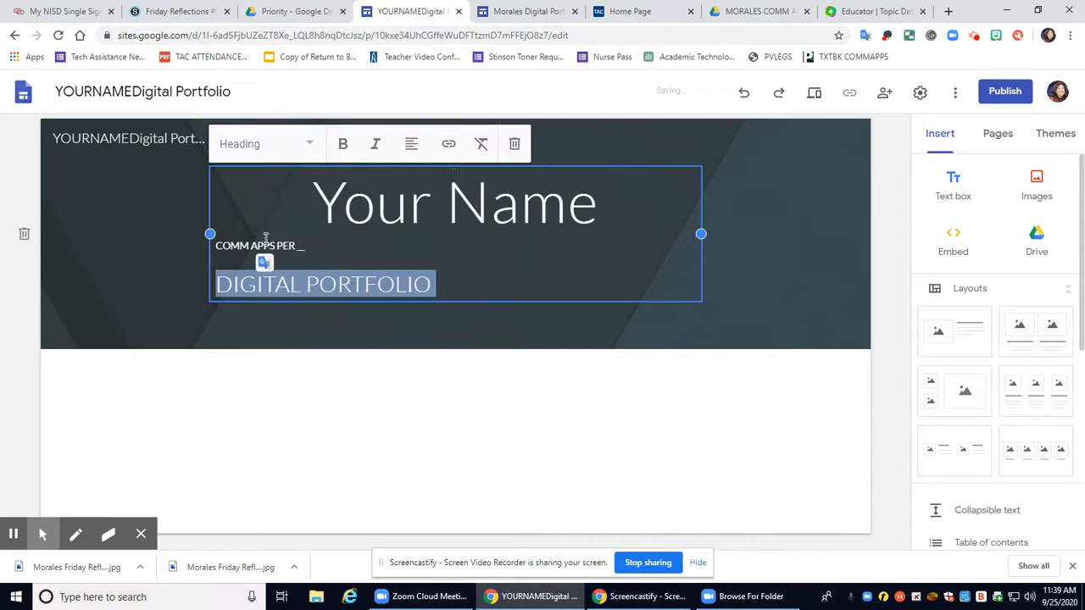
click(470, 284)
shift+click(305, 178)
click(411, 143)
click(413, 194)
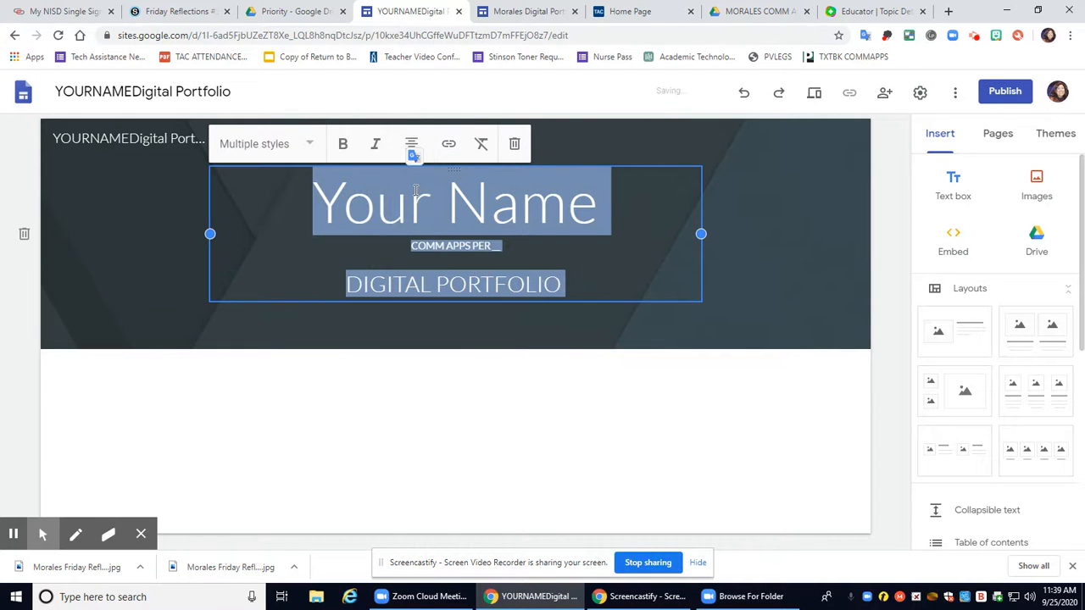
click(604, 285)
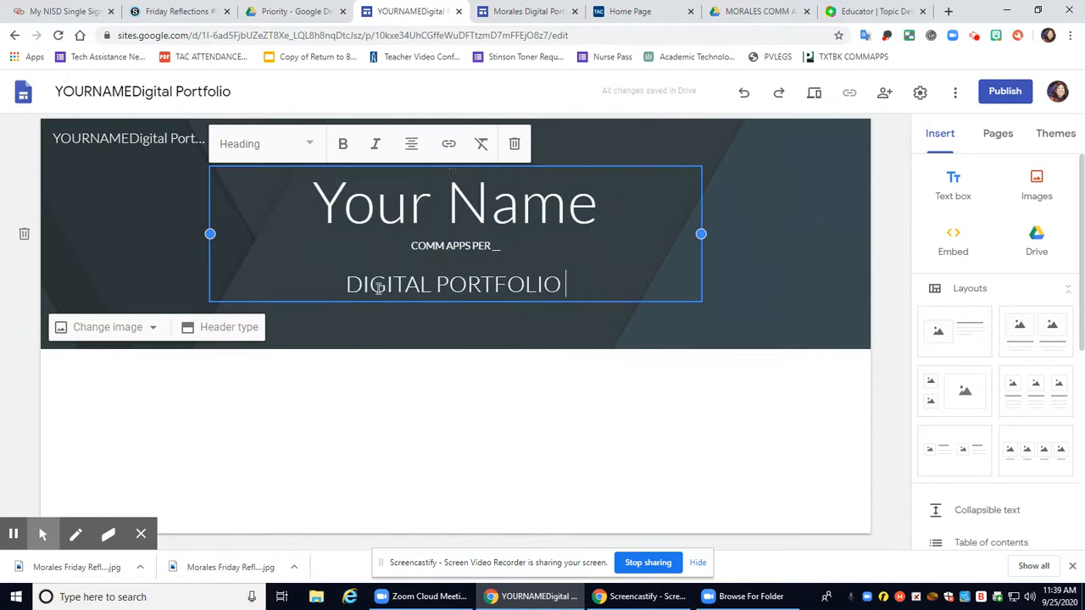
click(778, 300)
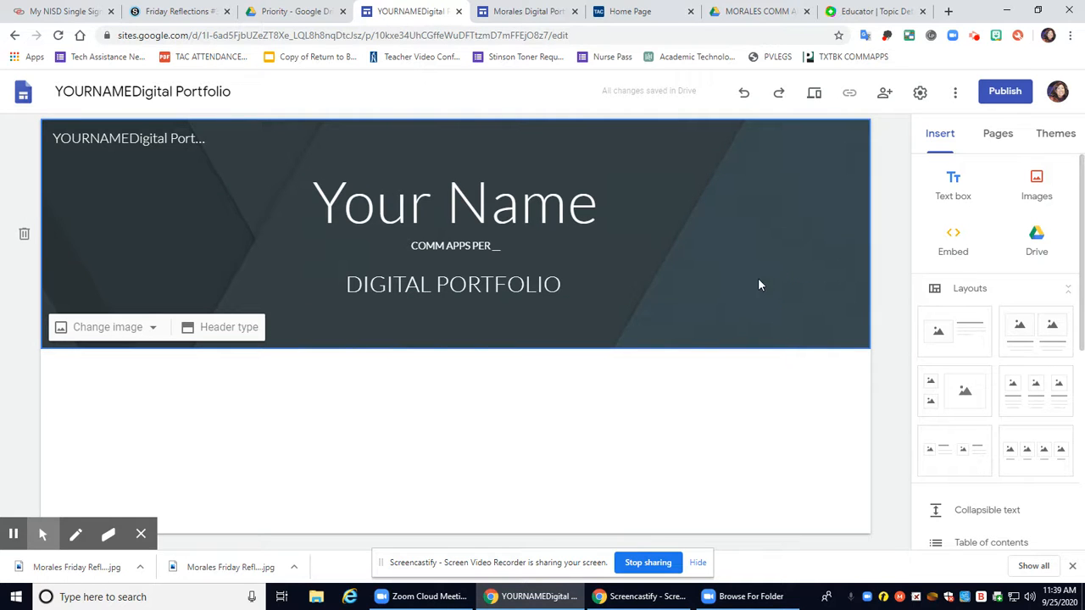
Switch the header to Large banner and restyle DIGITAL PORTFOLIO as Title, widened to one line
click(218, 330)
click(204, 322)
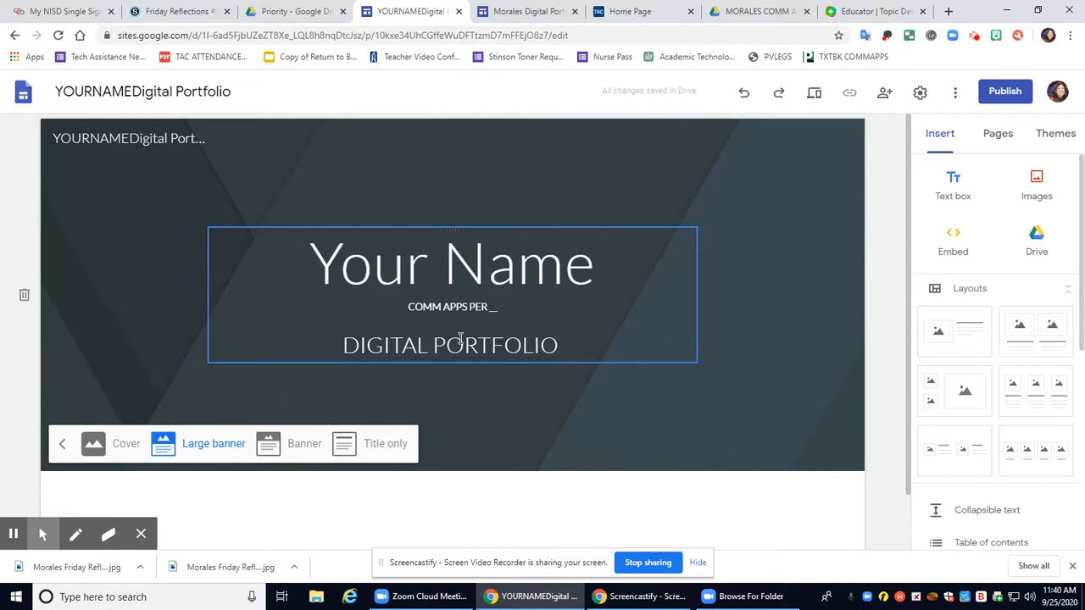
click(475, 346)
drag(574, 342, 317, 334)
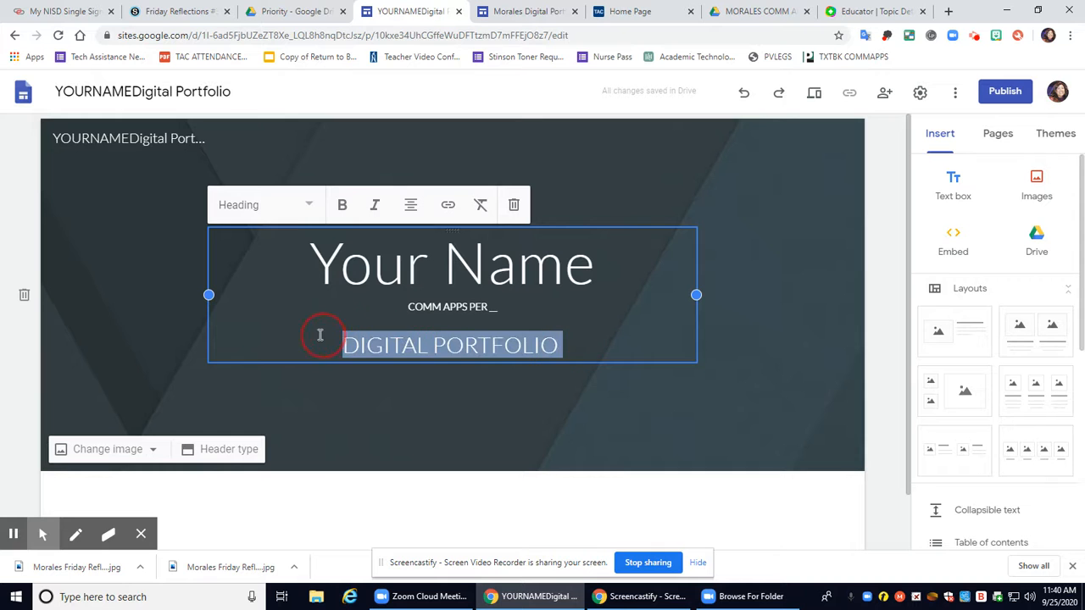
click(291, 206)
click(277, 248)
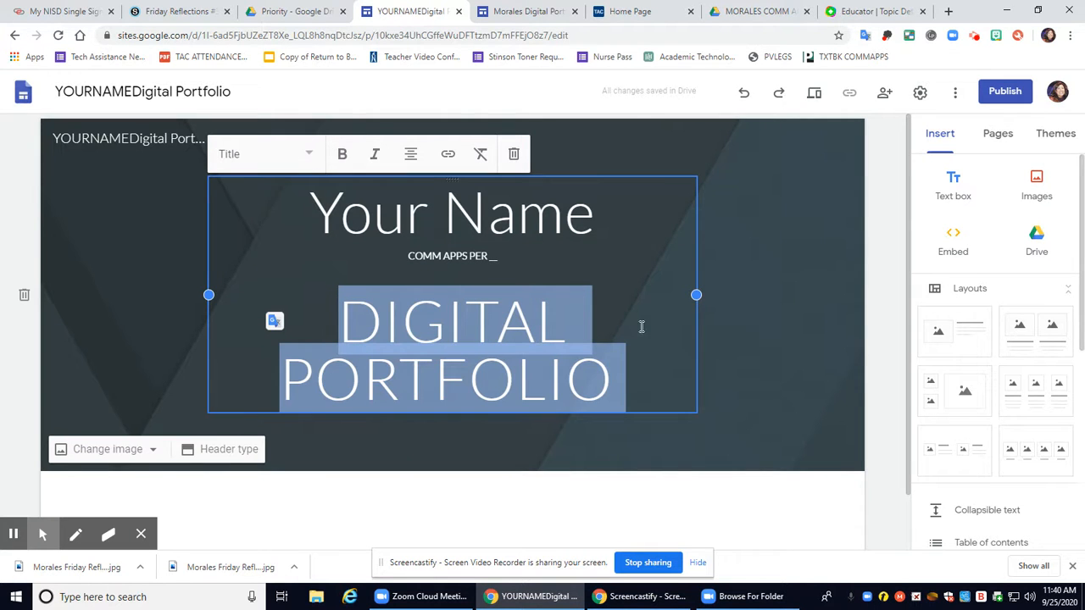
drag(696, 294, 820, 294)
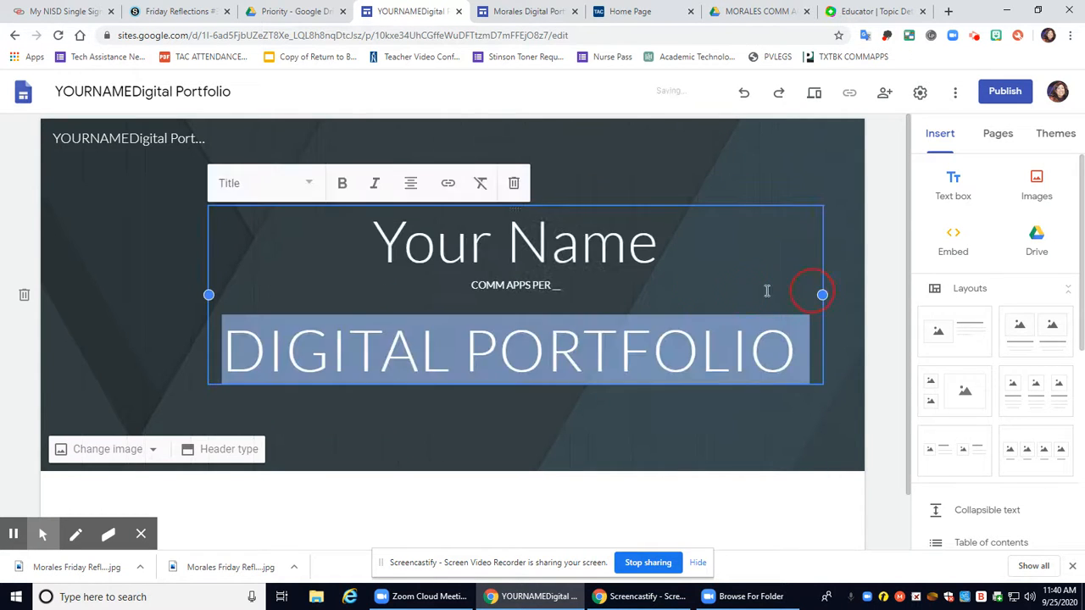
drag(208, 294, 85, 294)
click(560, 418)
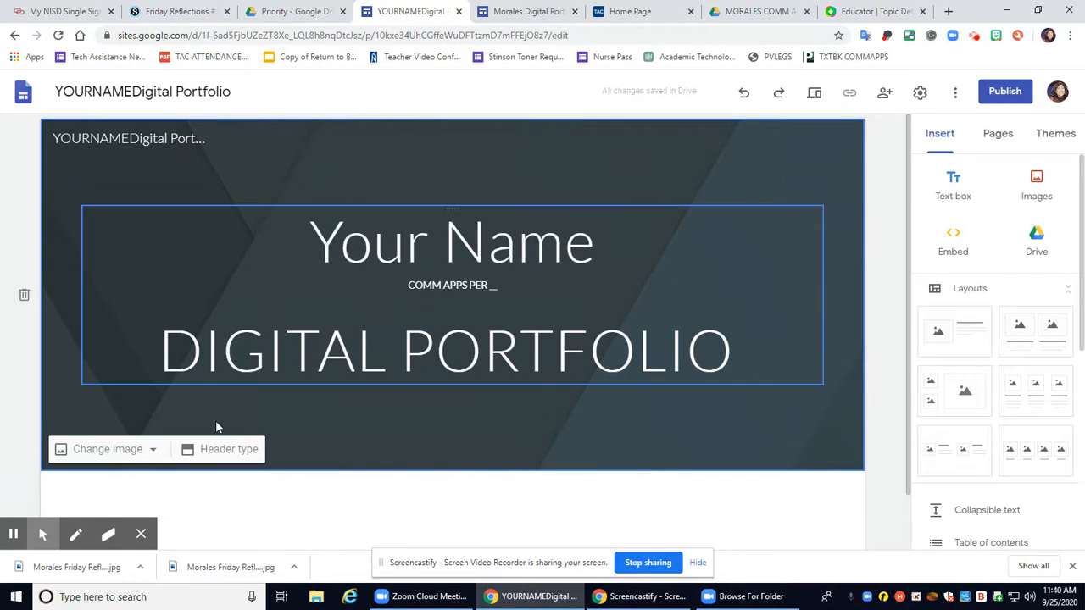
click(119, 465)
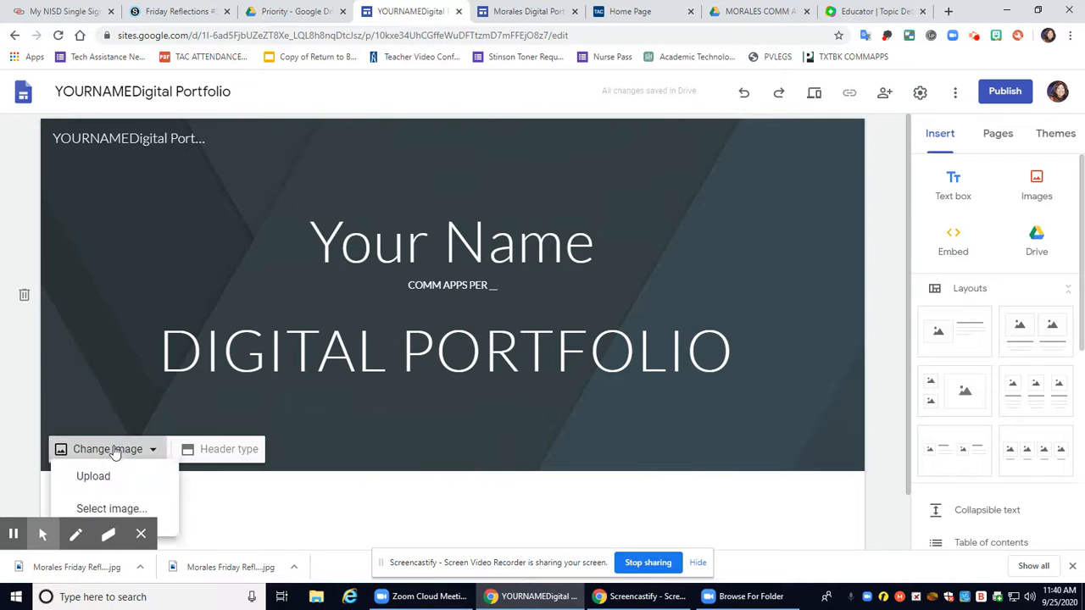
scroll(111, 450, down, 1)
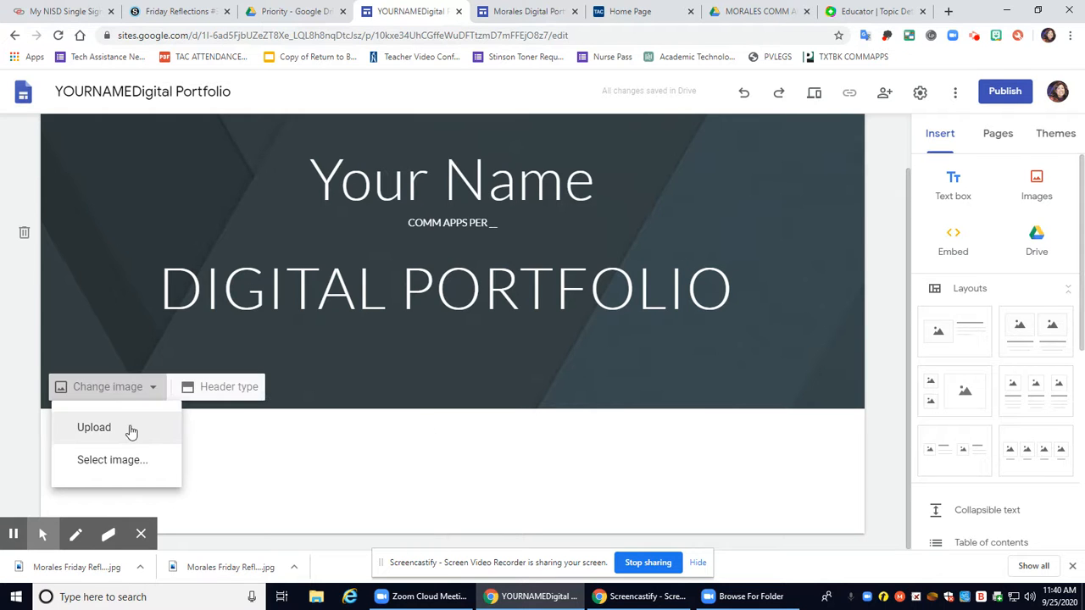
click(129, 459)
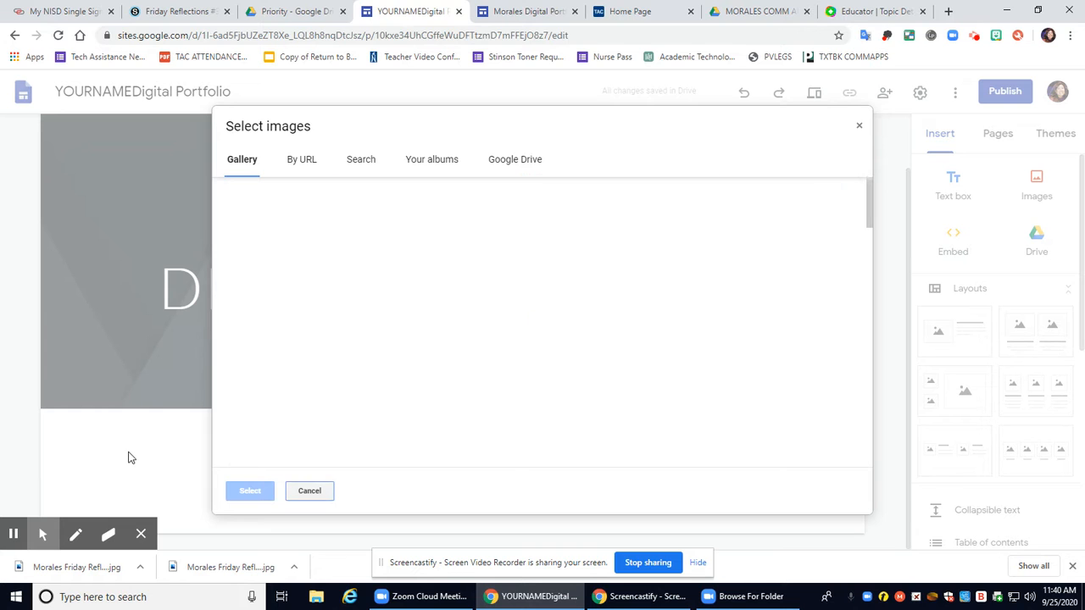
click(751, 232)
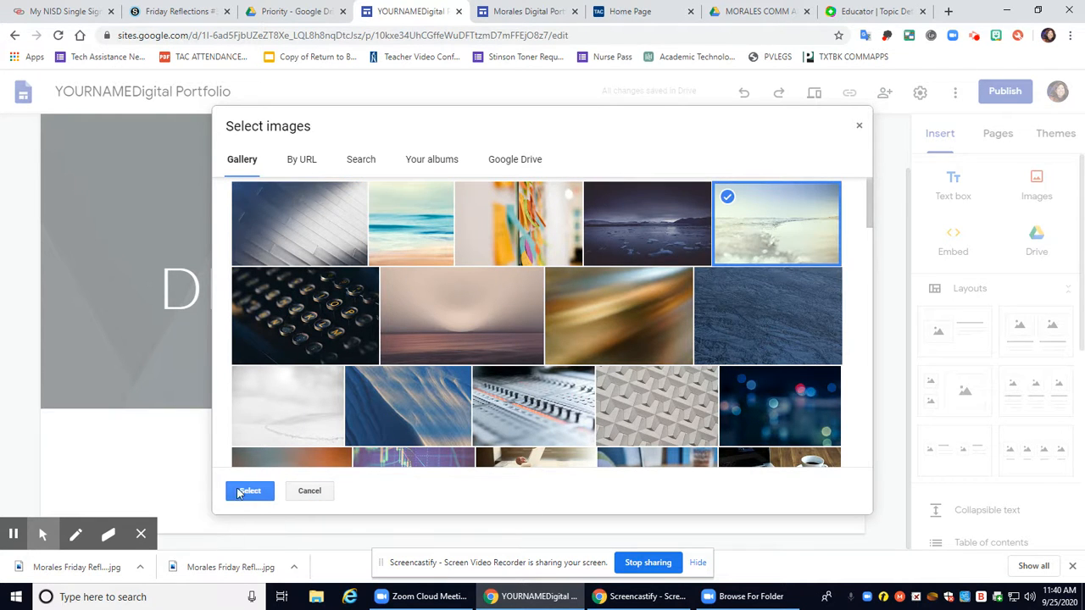
click(246, 492)
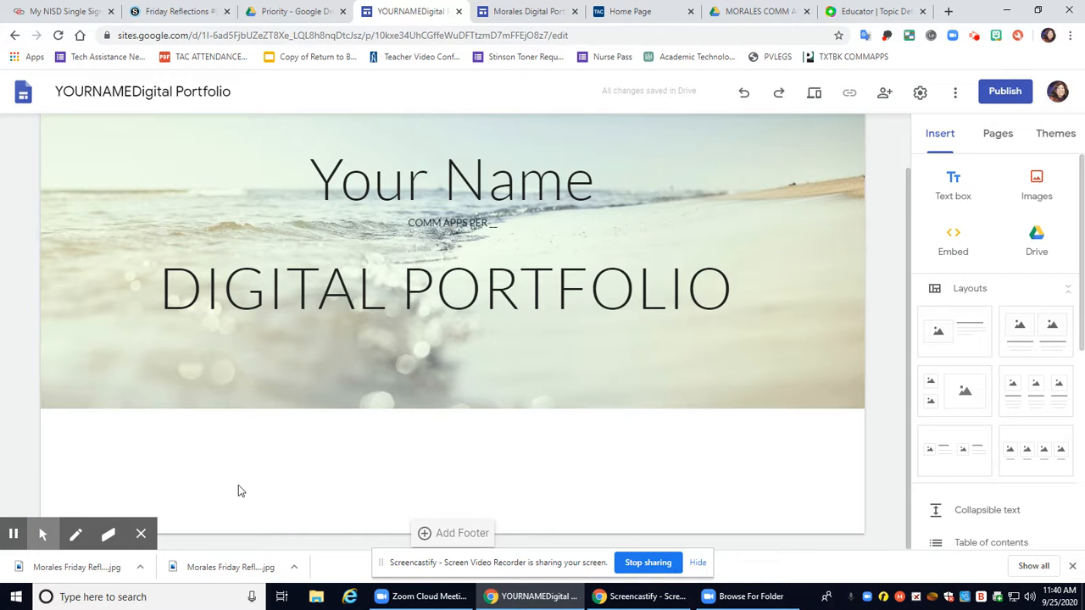
click(742, 94)
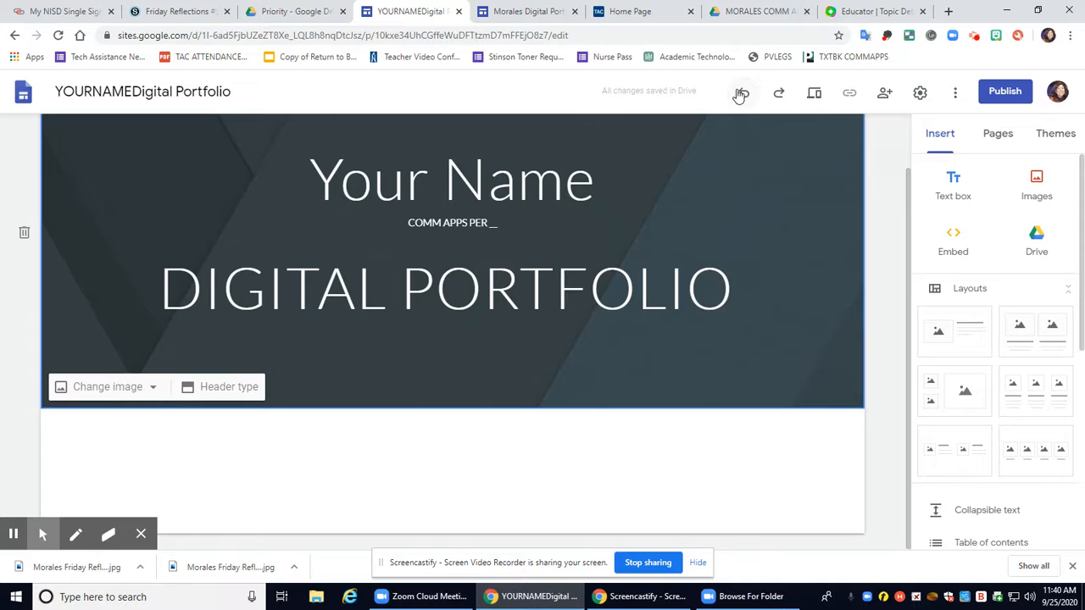
Try the Level, Impression and Aristotle themes, then settle on Diplomat in maroon
click(1057, 134)
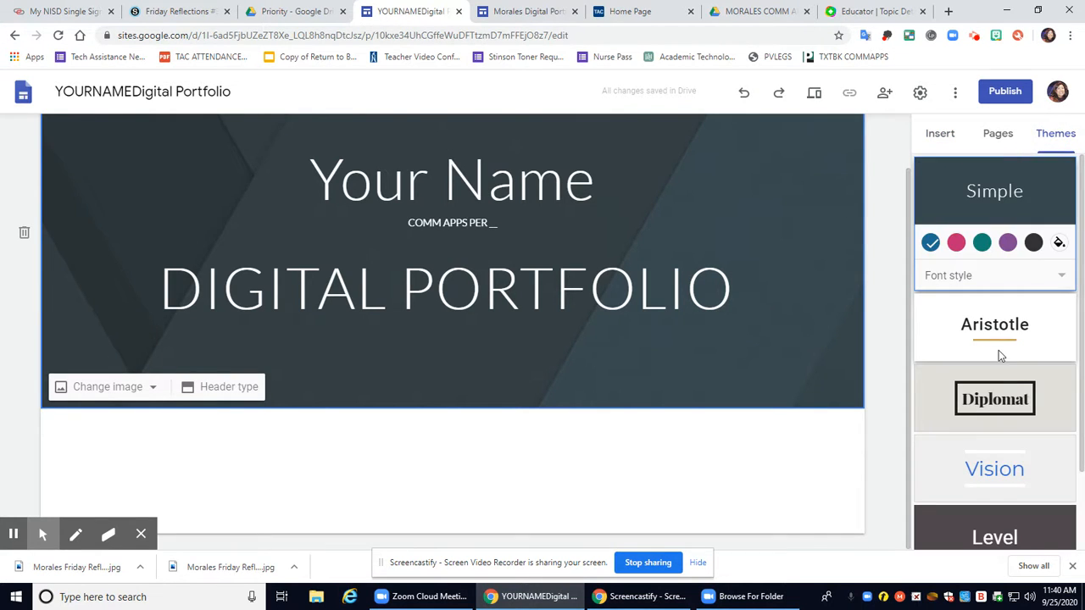
scroll(992, 335, down, 1)
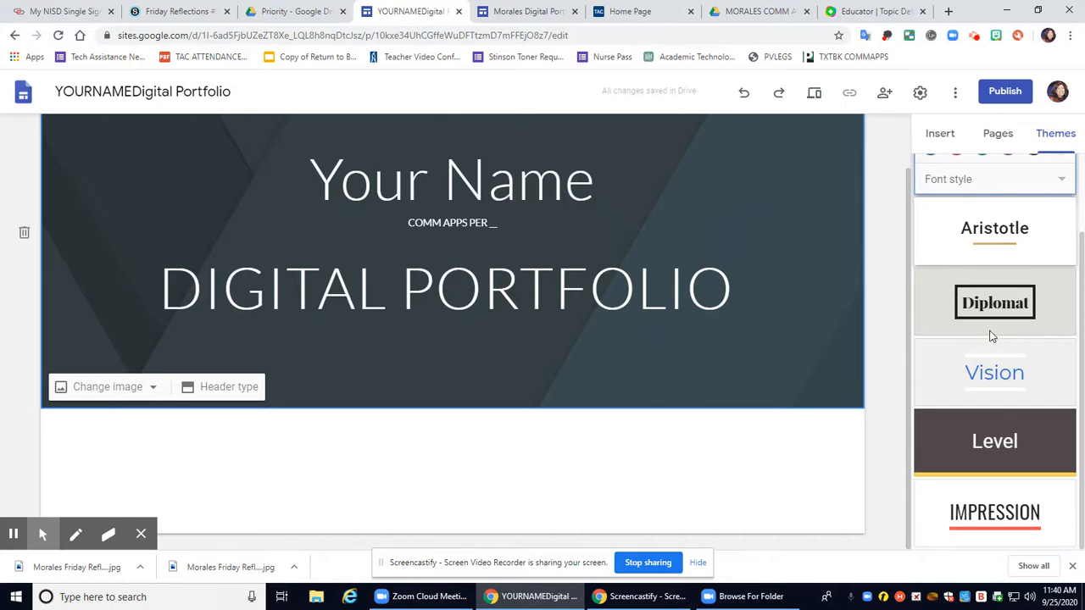
click(1001, 440)
click(1011, 511)
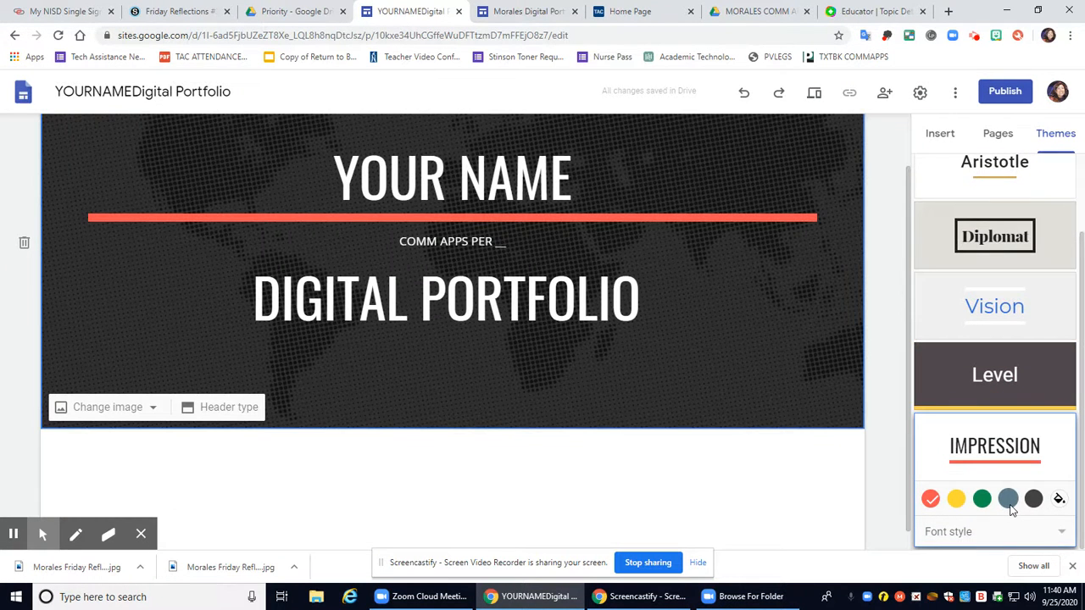
click(955, 500)
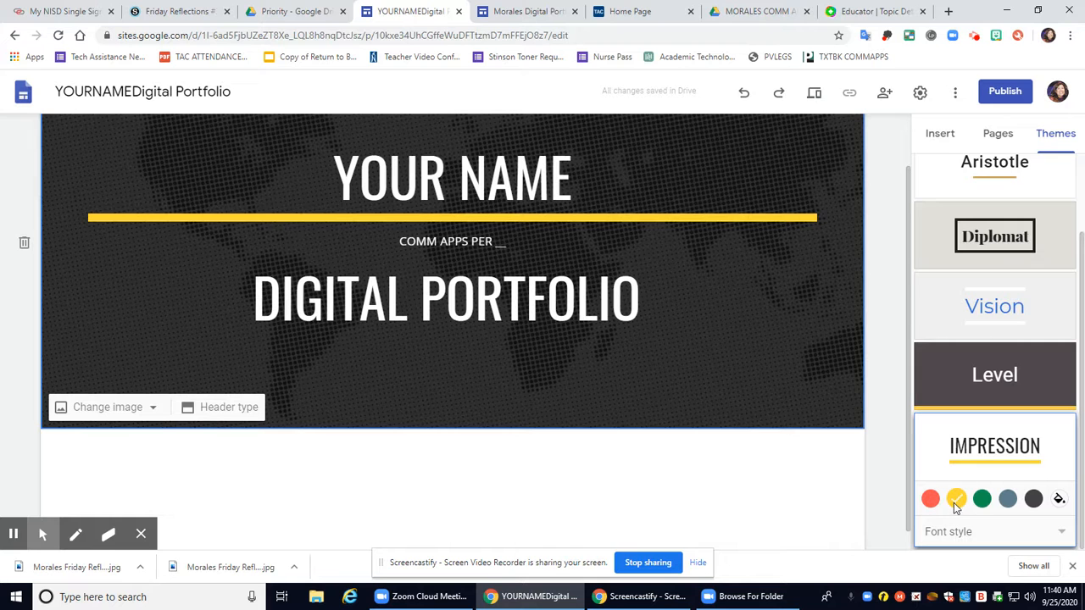
click(983, 241)
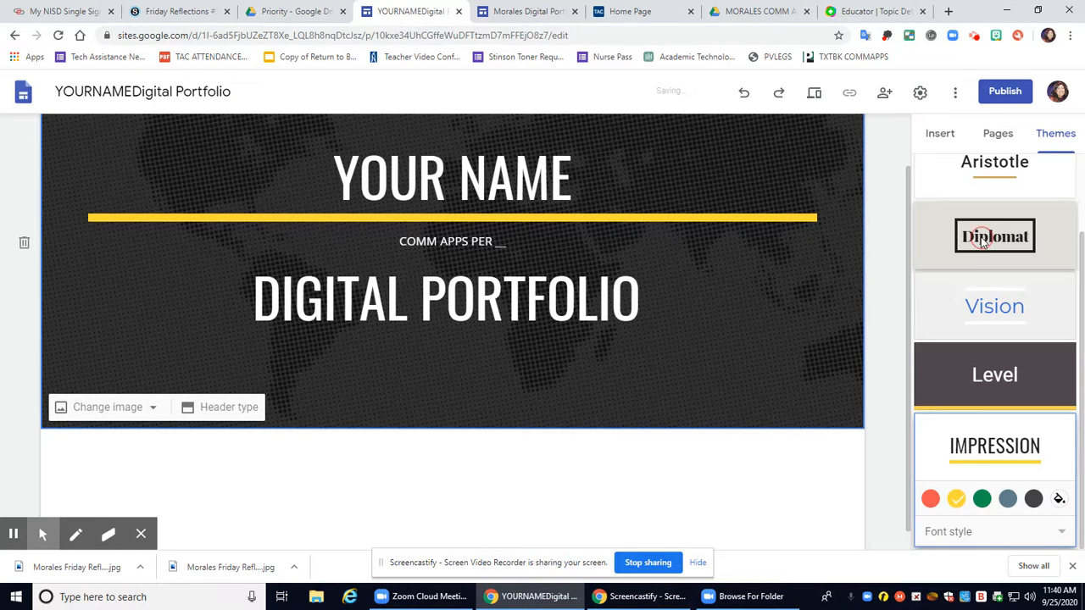
click(988, 172)
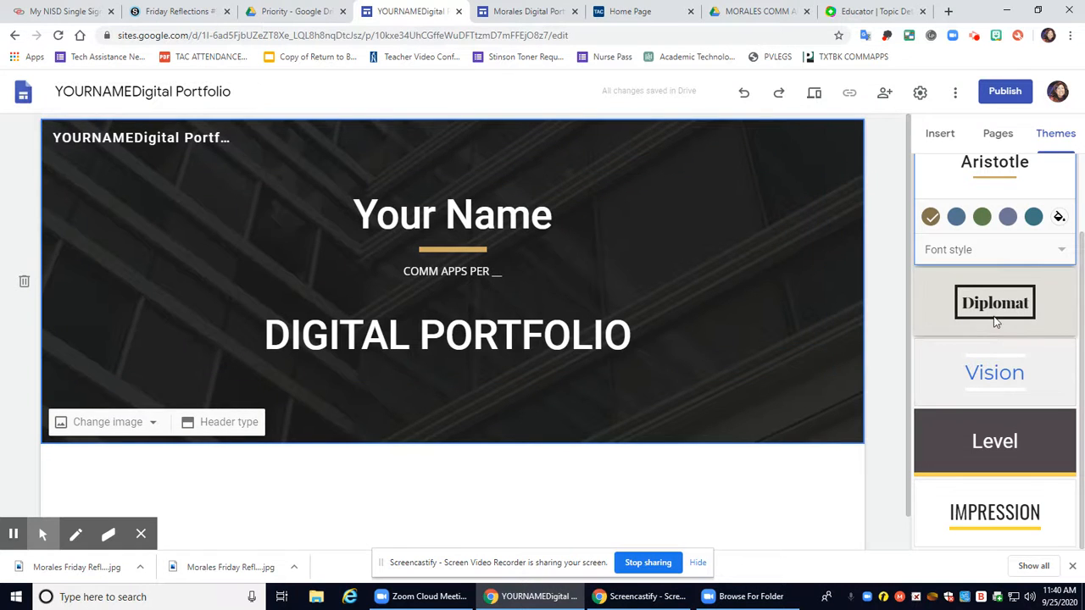
click(995, 307)
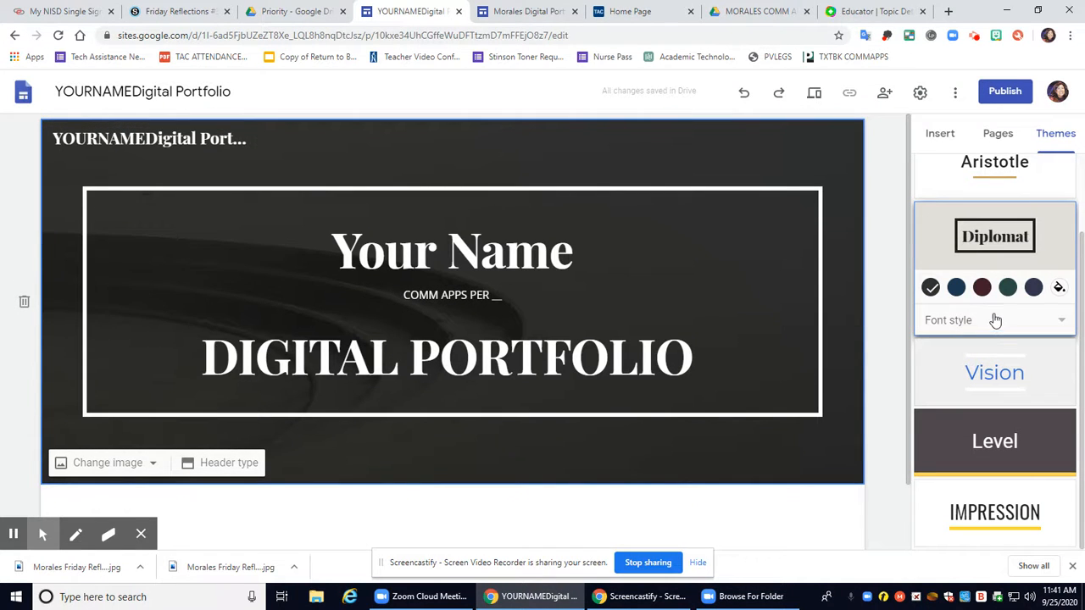
click(981, 288)
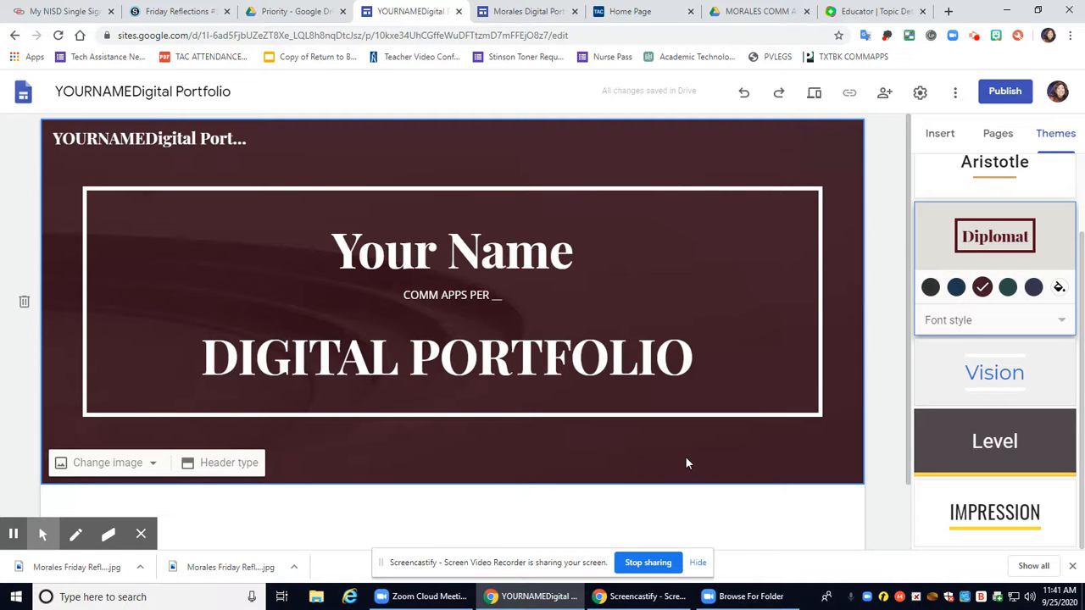
scroll(626, 459, down, 2)
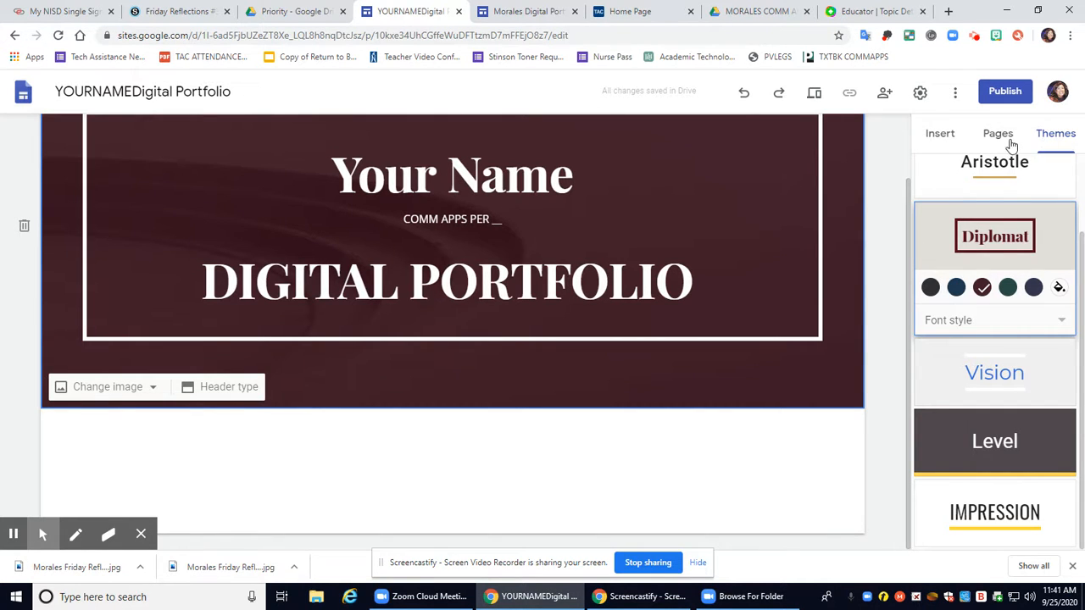
click(946, 138)
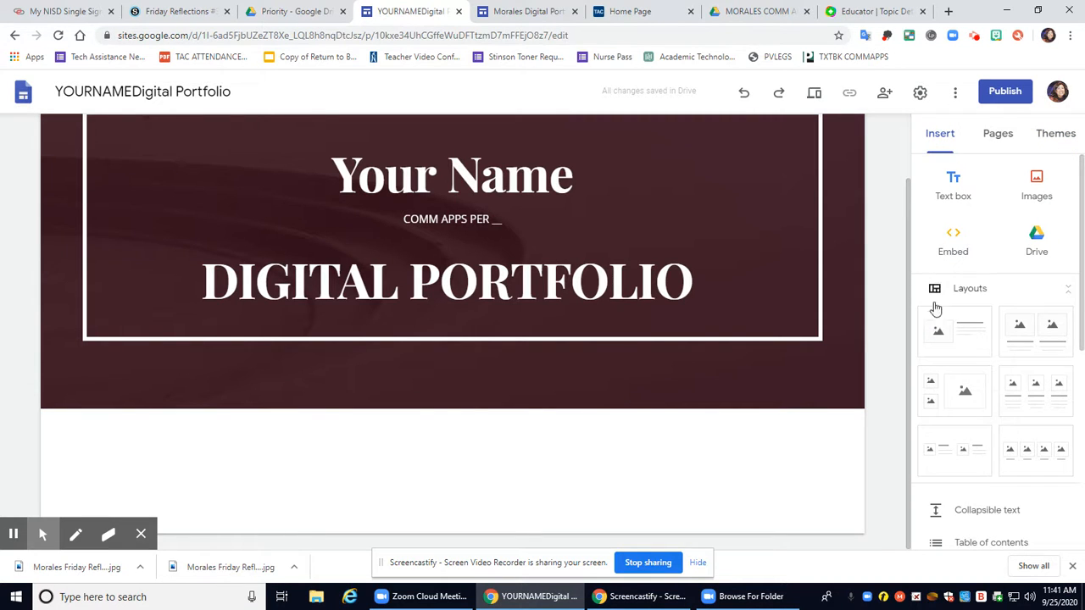
click(966, 331)
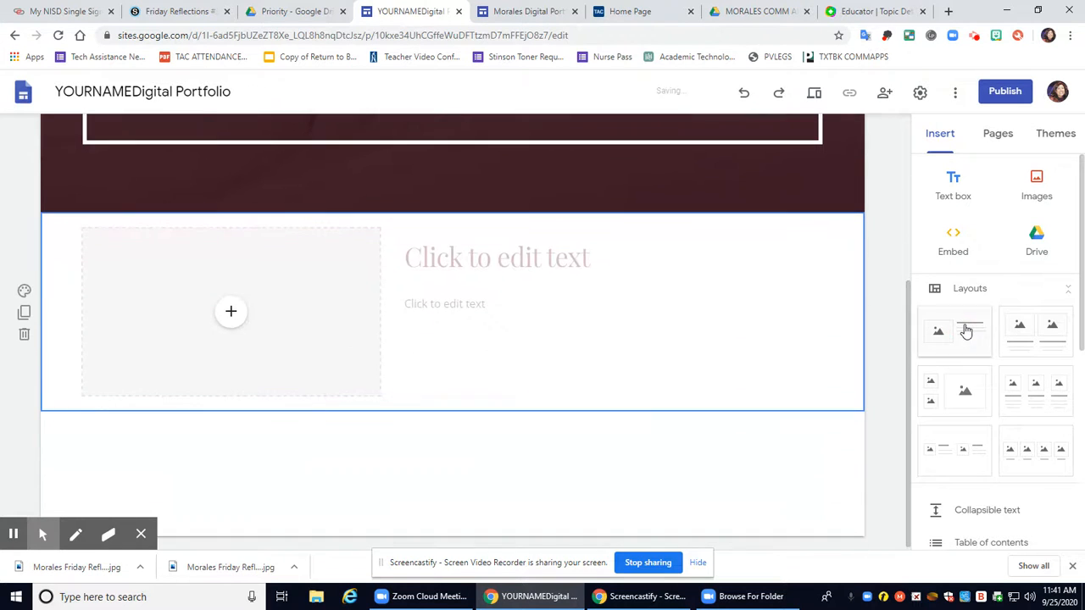
click(230, 316)
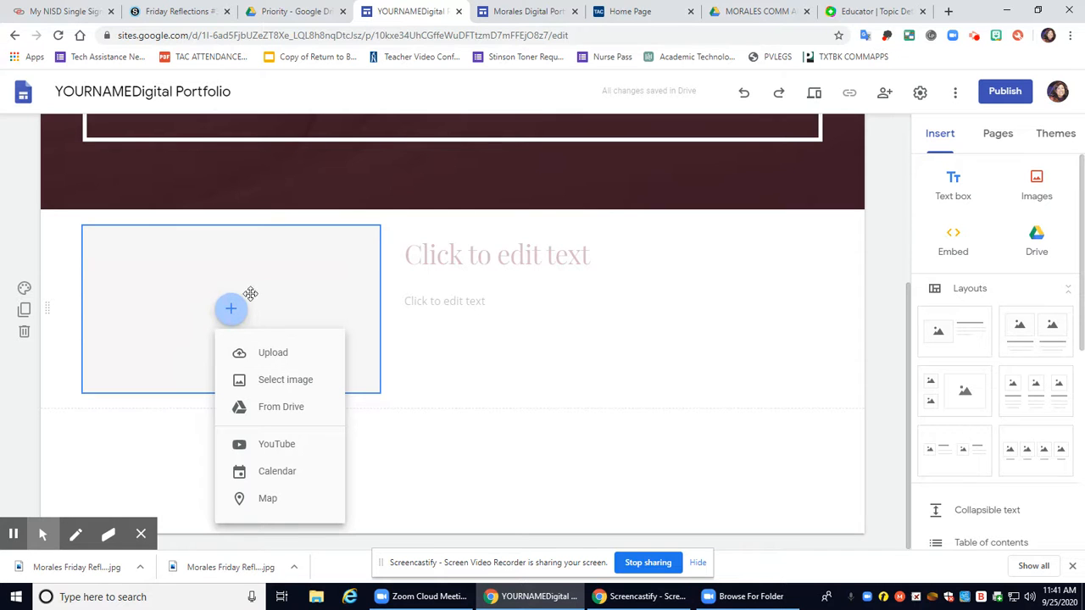
click(466, 263)
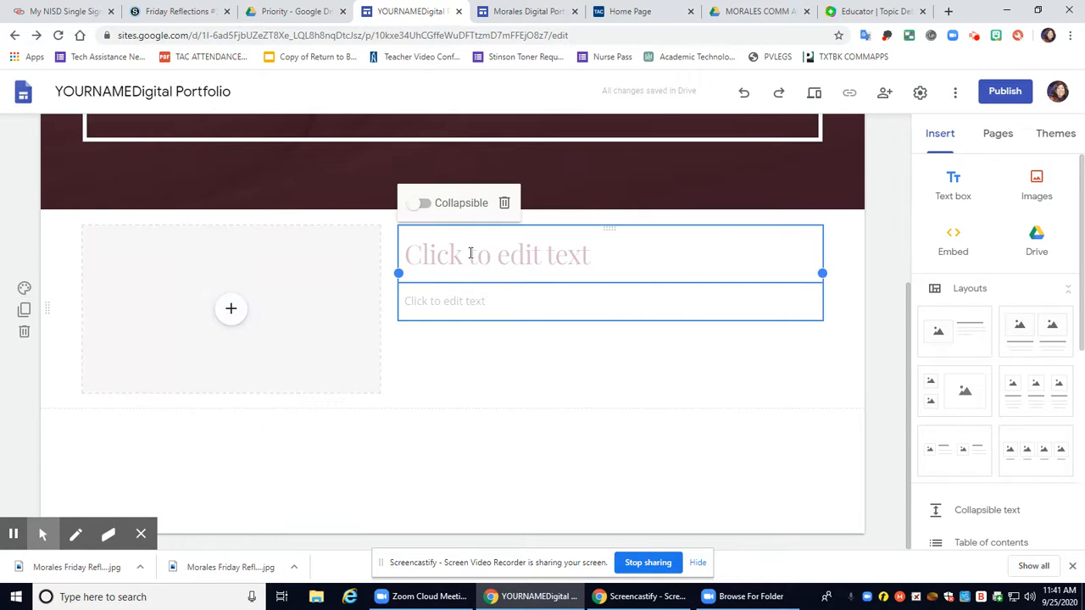
Type ABOUT ME as the new section's title
click(469, 253)
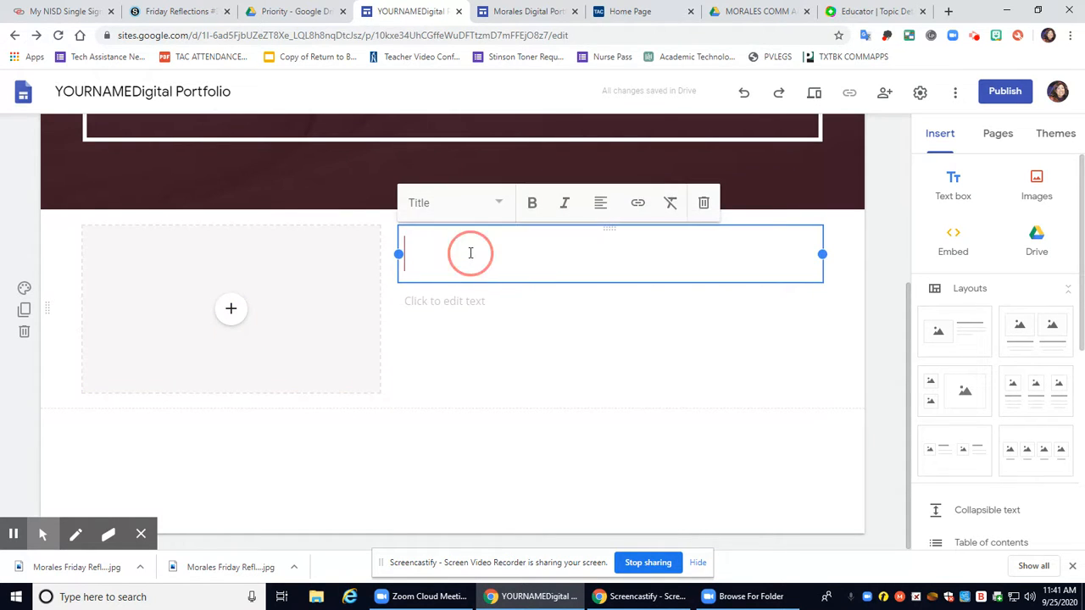
click(519, 373)
click(487, 254)
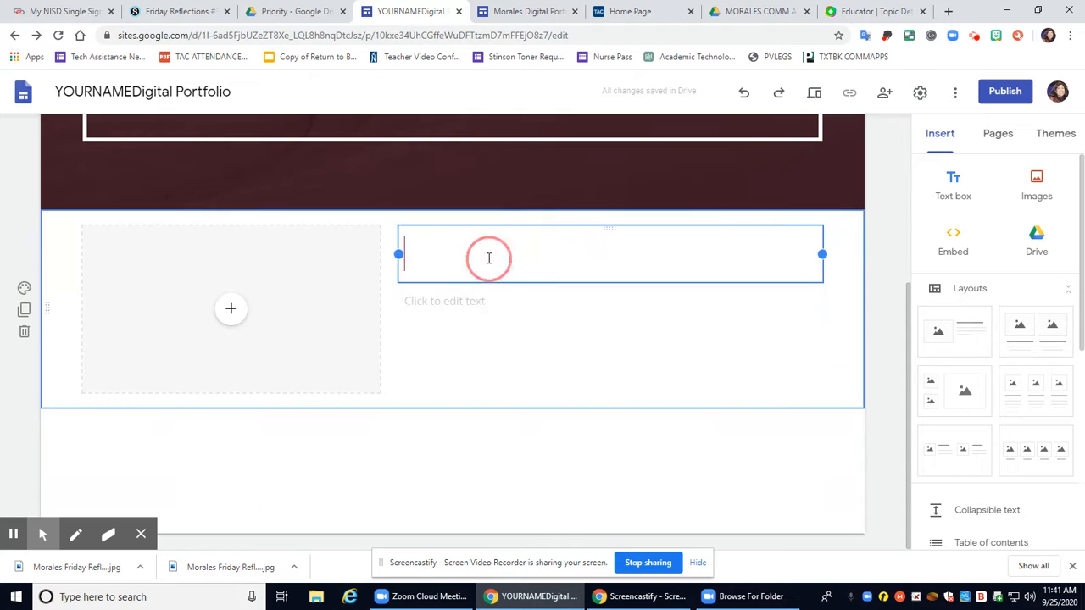
text(ABOUT ME)
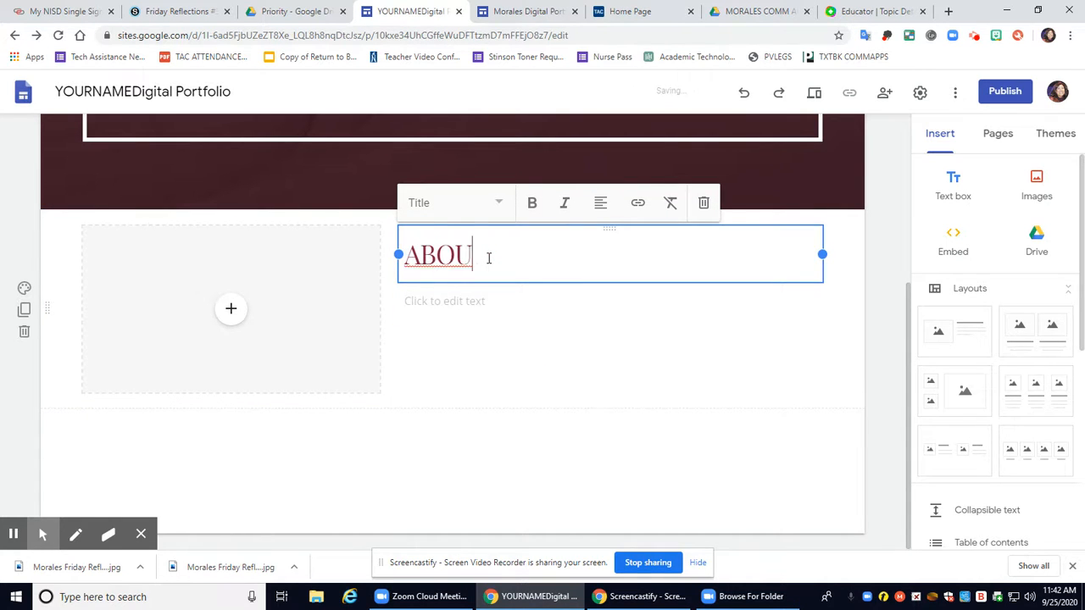
Add a five-item numbered list whose first item reads 'Insert 5 sentences describing you.'
click(476, 307)
click(639, 261)
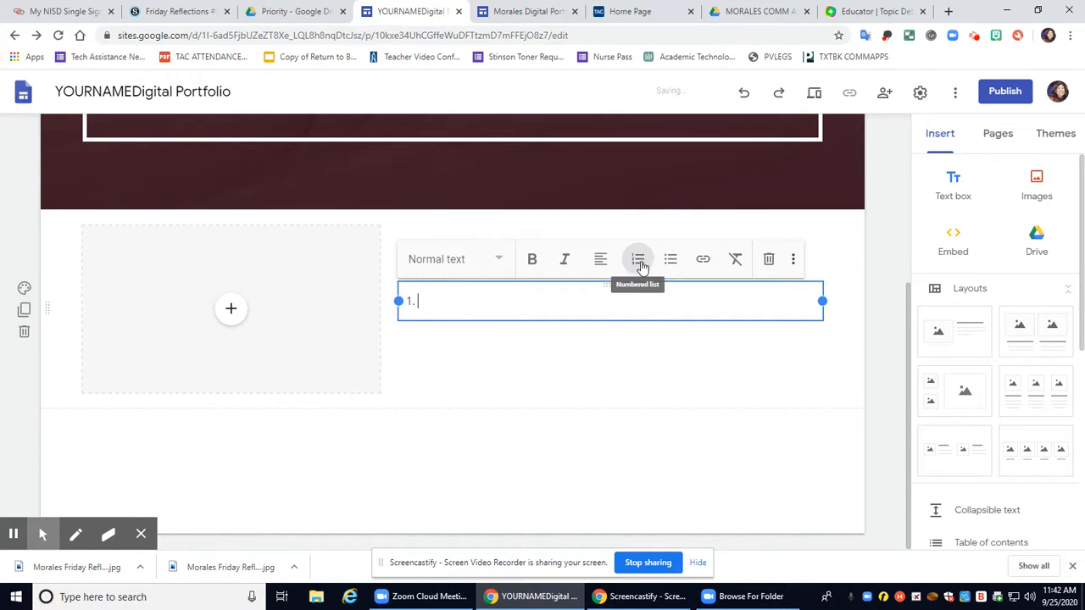
key(Return)
key(Return)
key(Return)
key(Return)
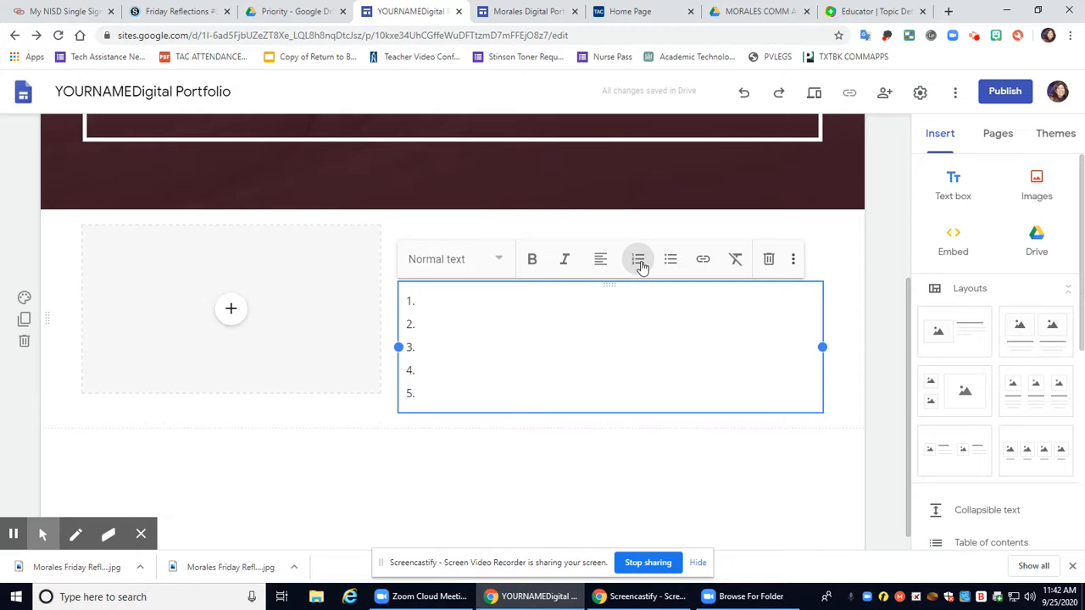
click(443, 303)
text(Insert)
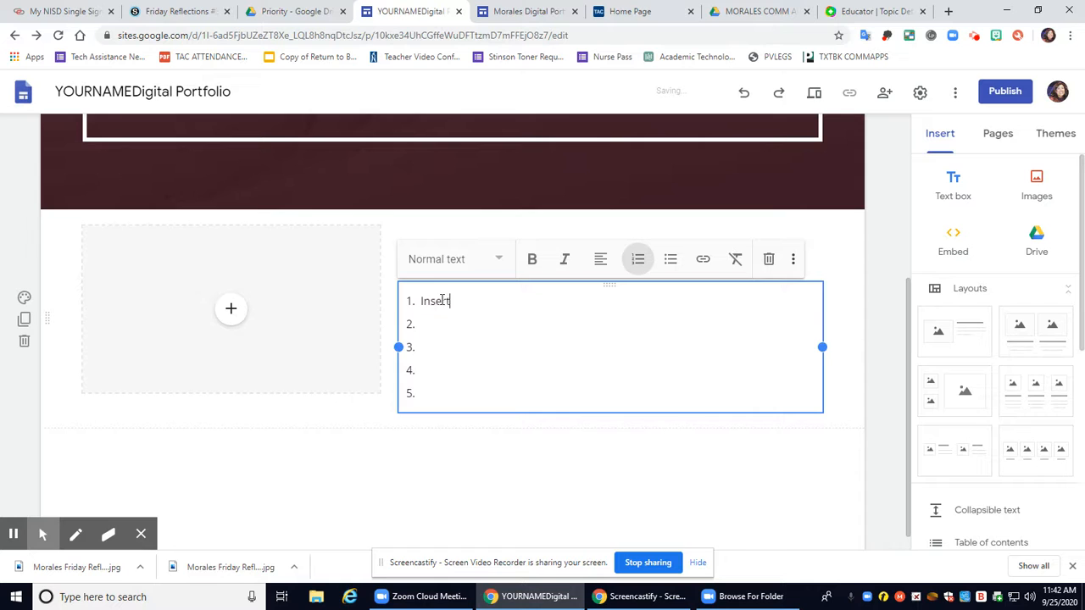
text( 5 sentencences describing you.)
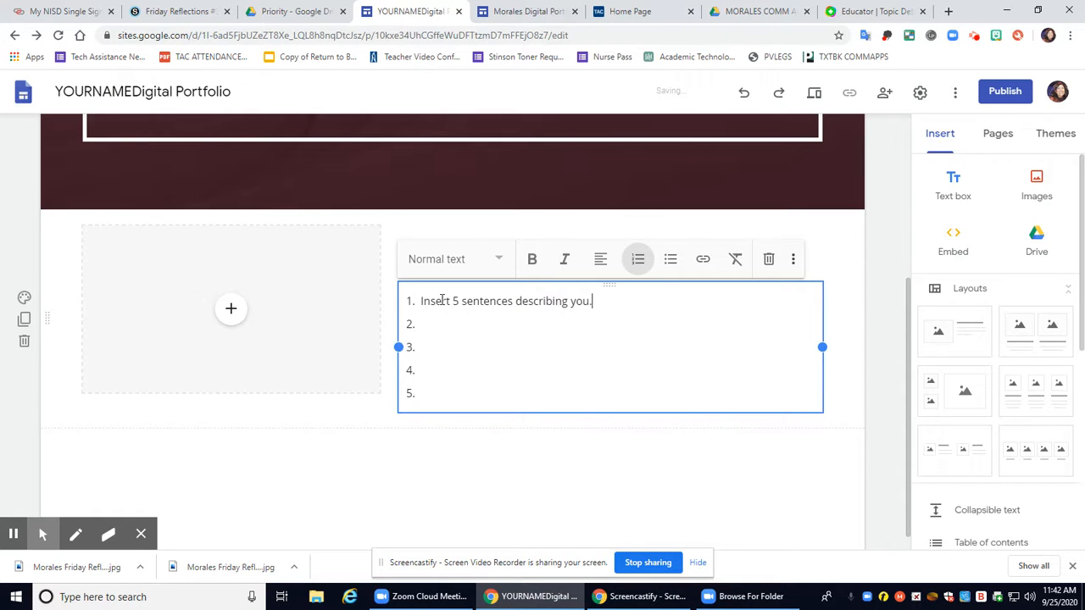
key(BackSpace)
click(328, 422)
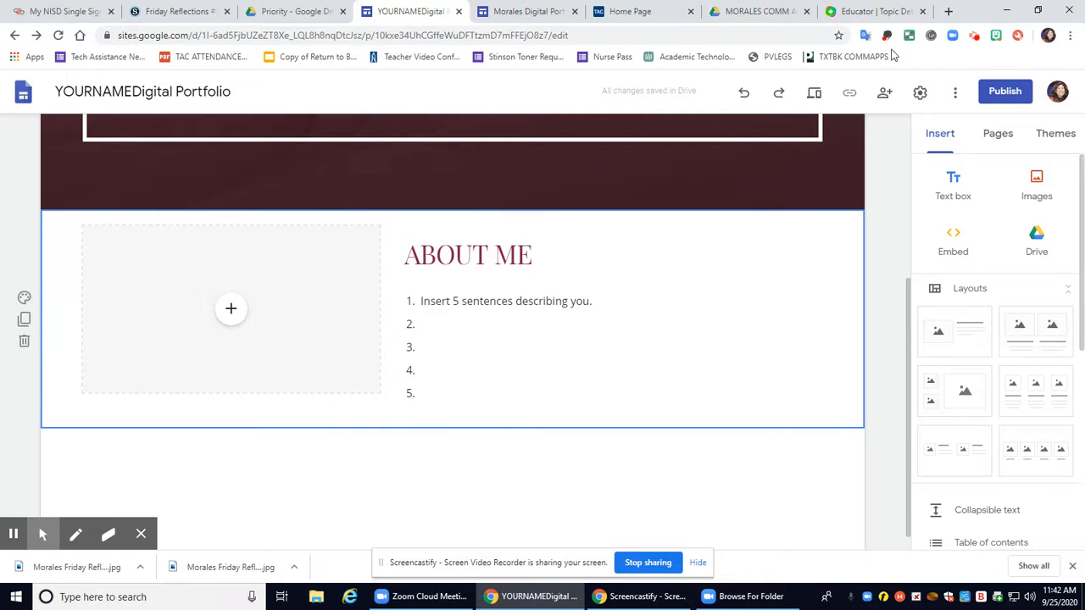
Create a new page named PRESENTATIONS and check it alongside the Home page
scroll(339, 364, up, 3)
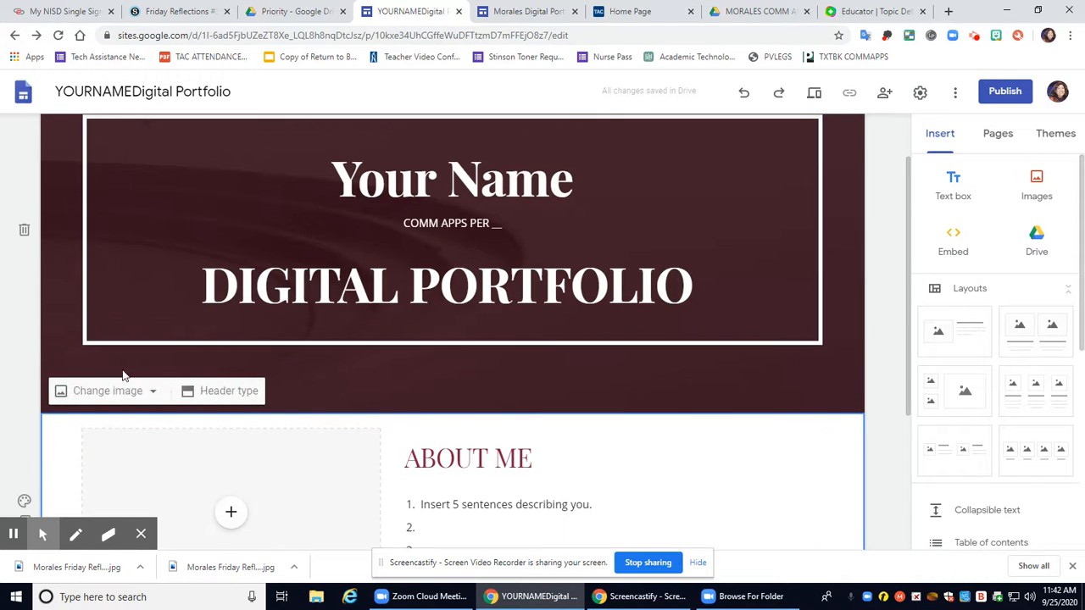
scroll(563, 347, down, 3)
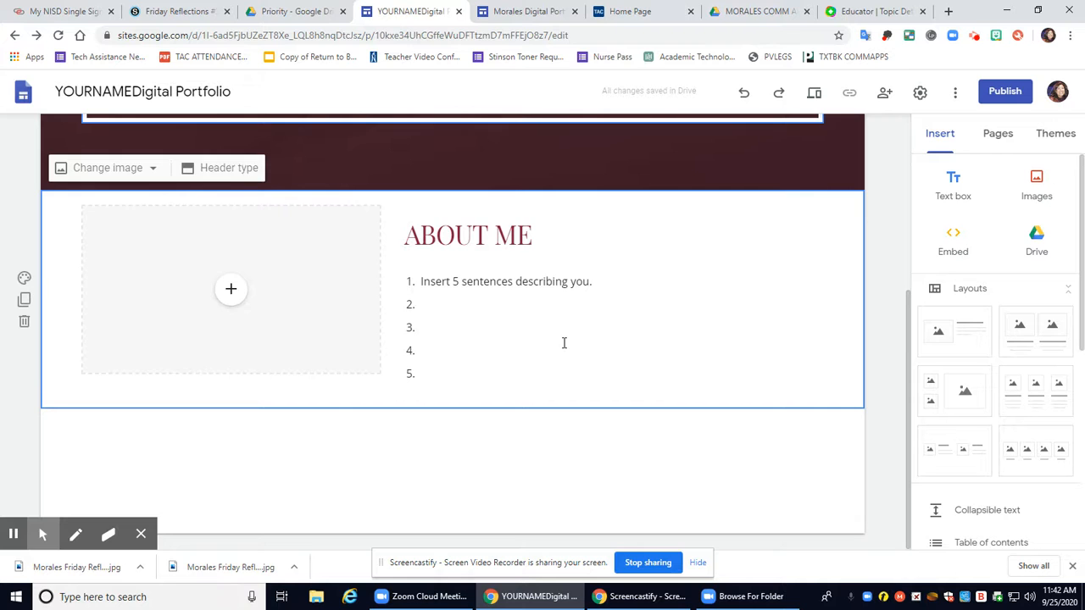
scroll(564, 348, up, 4)
scroll(542, 333, up, 1)
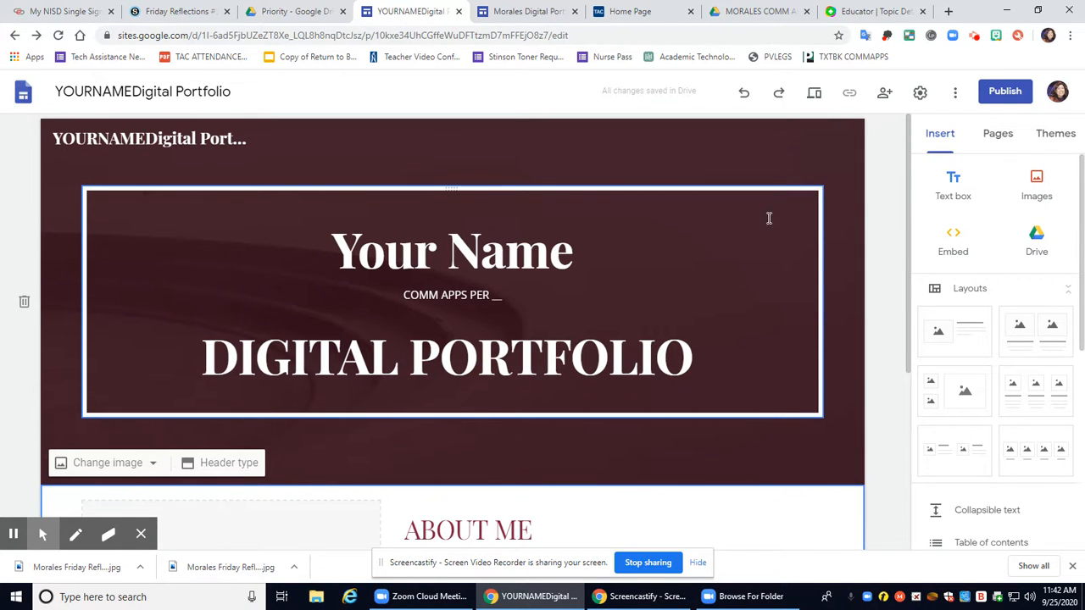
click(996, 138)
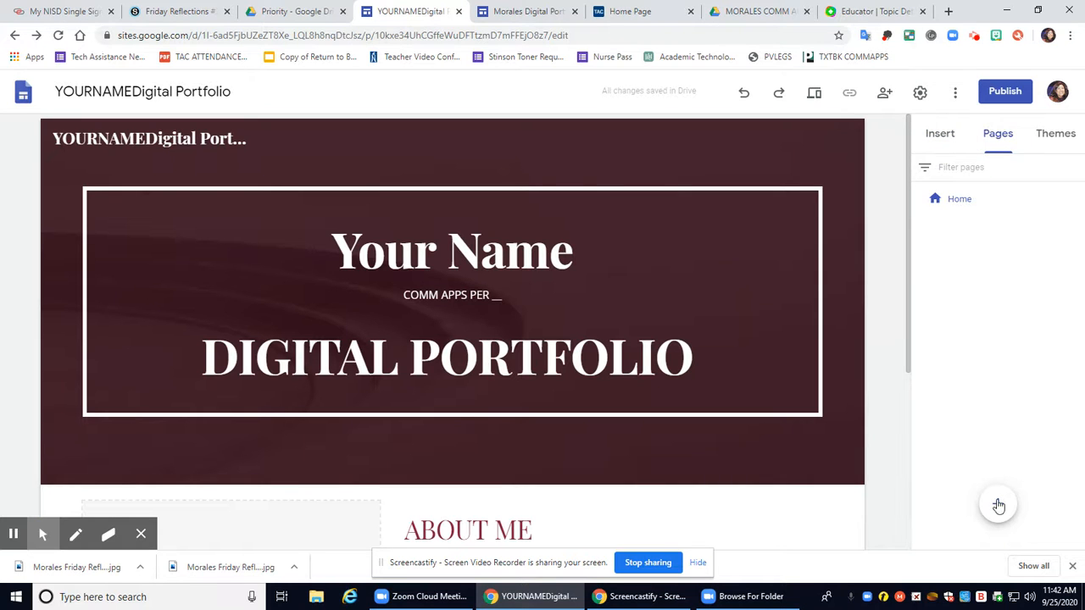
mouse_move(998, 505)
click(998, 506)
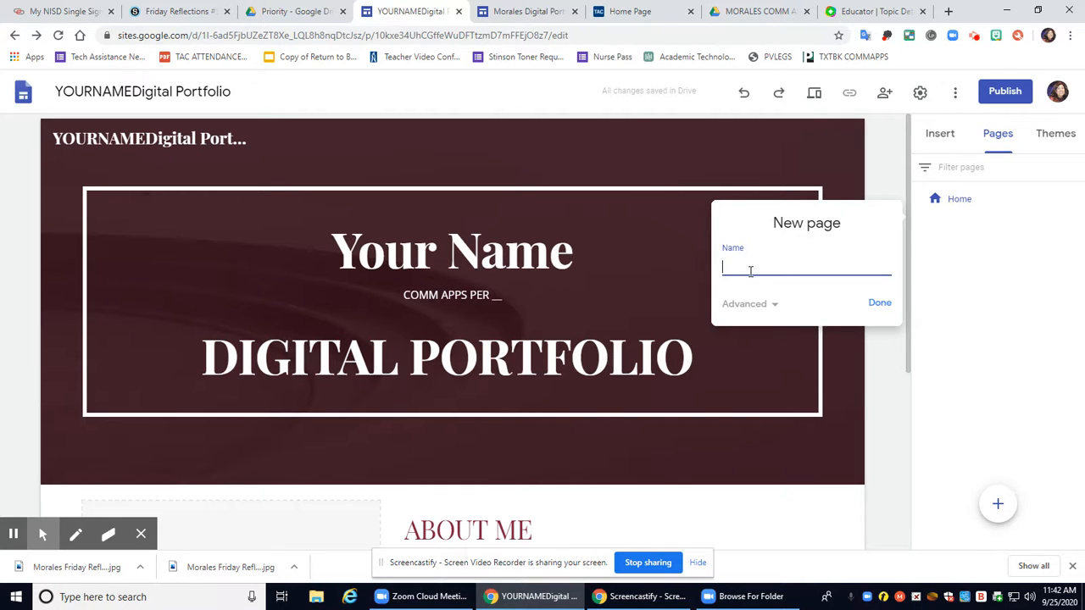
text(PRESENTATIONS)
click(884, 310)
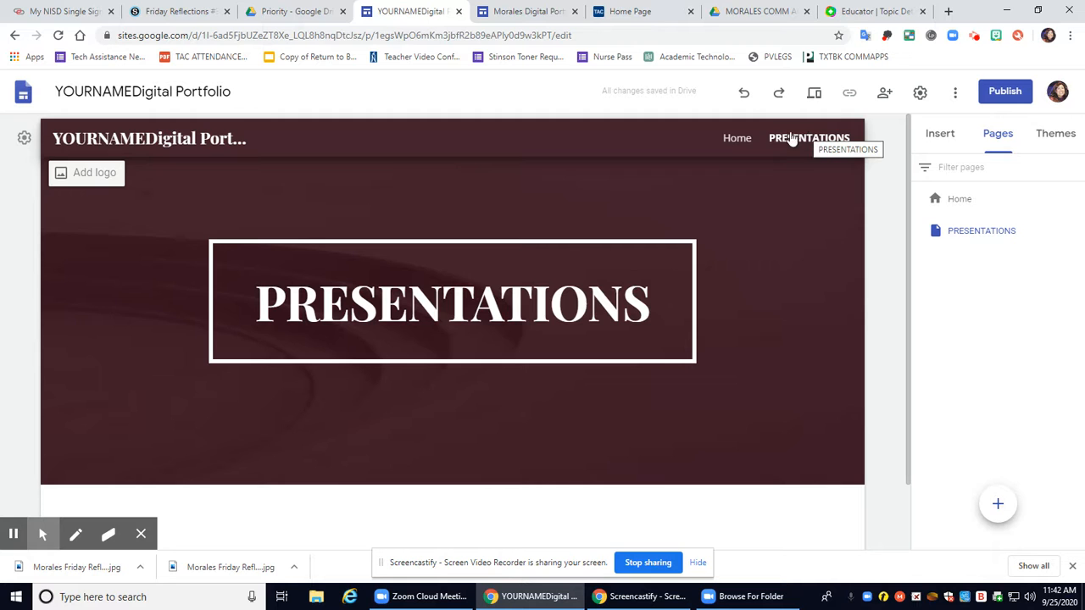
click(734, 138)
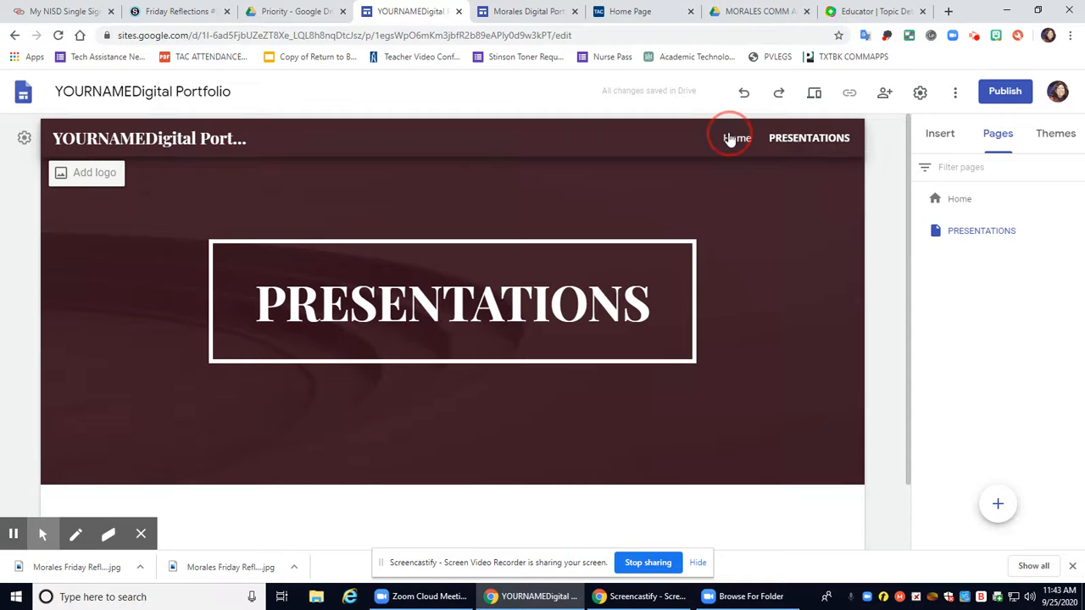
click(807, 142)
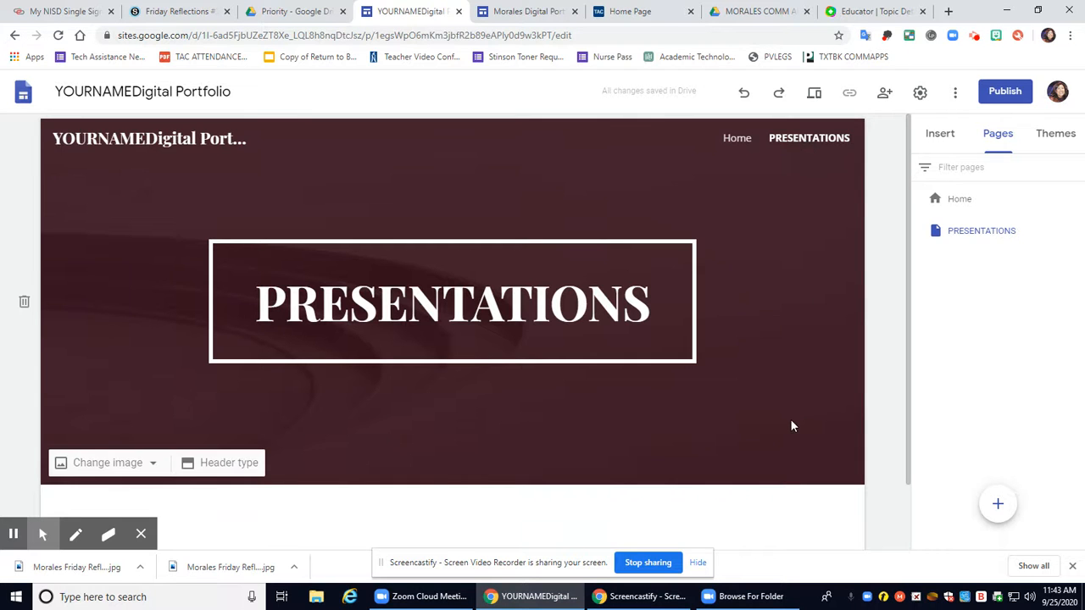
scroll(433, 513, down, 1)
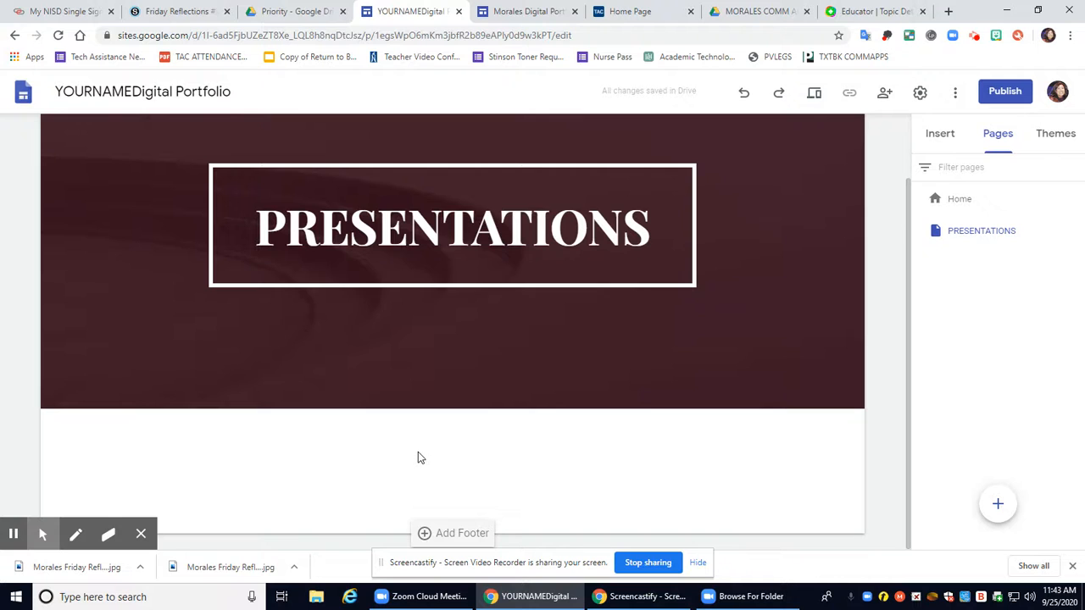
scroll(417, 450, up, 1)
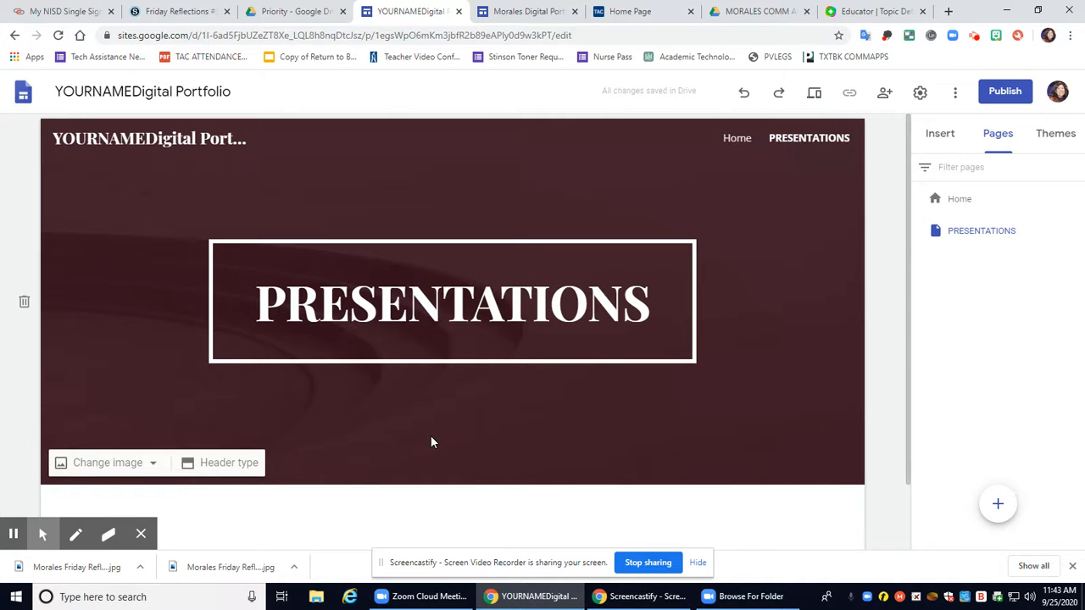
Search Drive for 'presentation rubic' and open the Presentation Rubric document
click(285, 12)
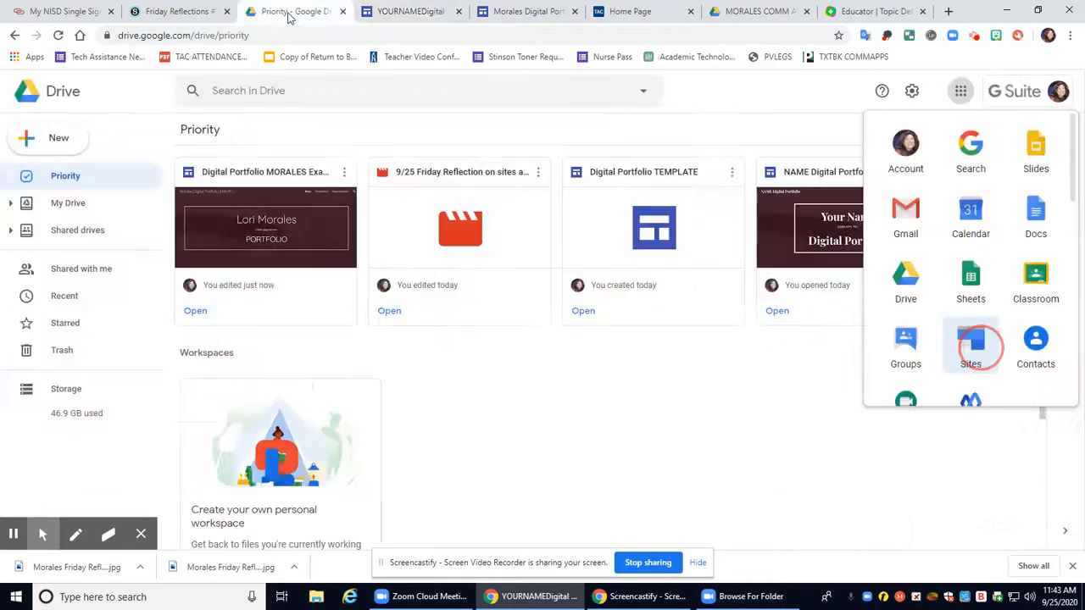
click(282, 93)
text(p)
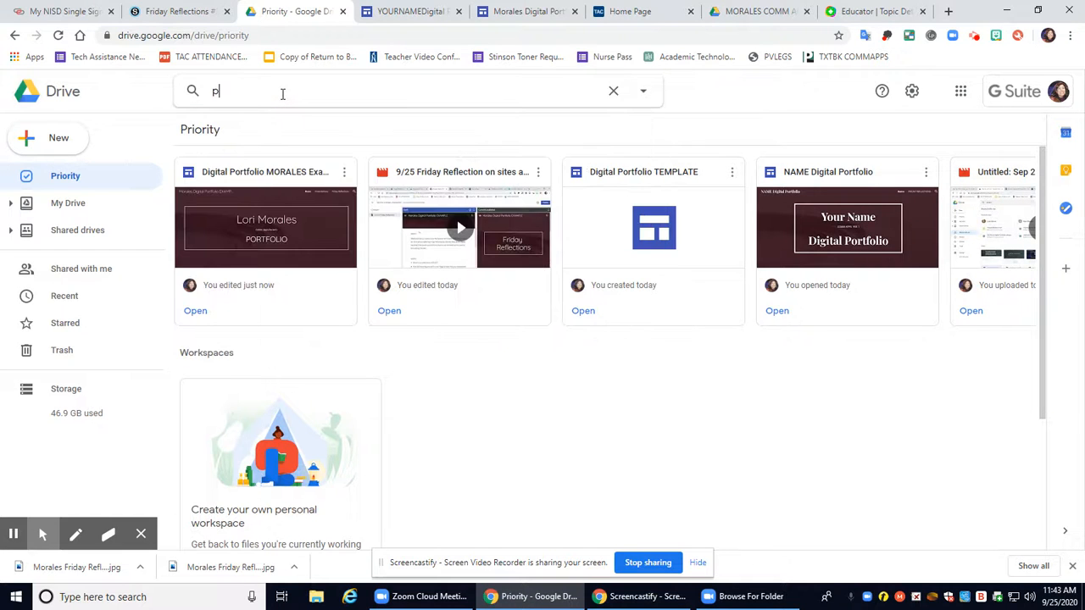
text(resentation rubic)
key(Return)
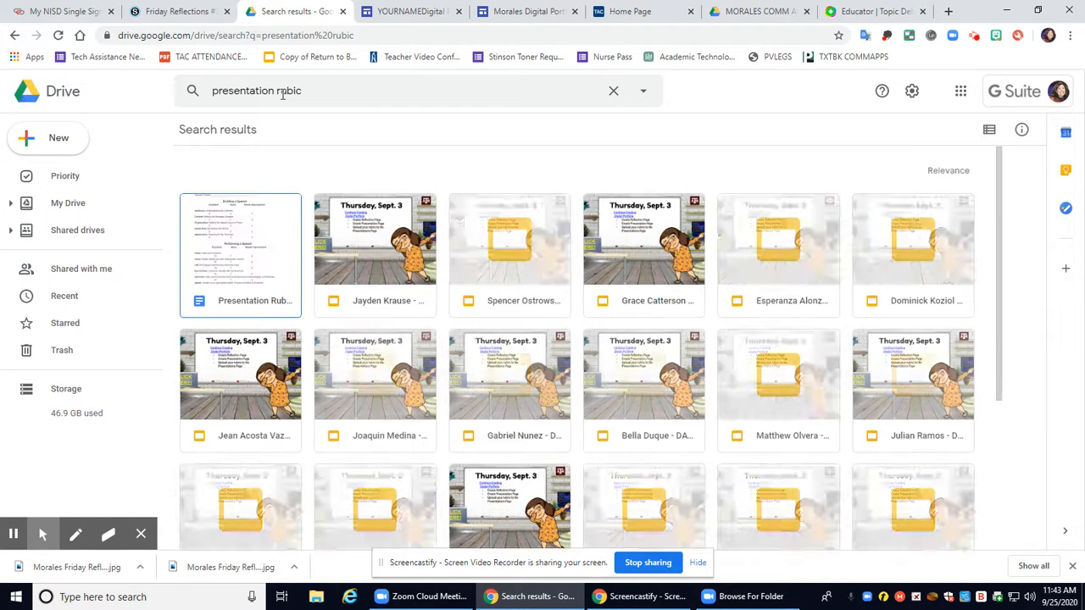
double_click(283, 214)
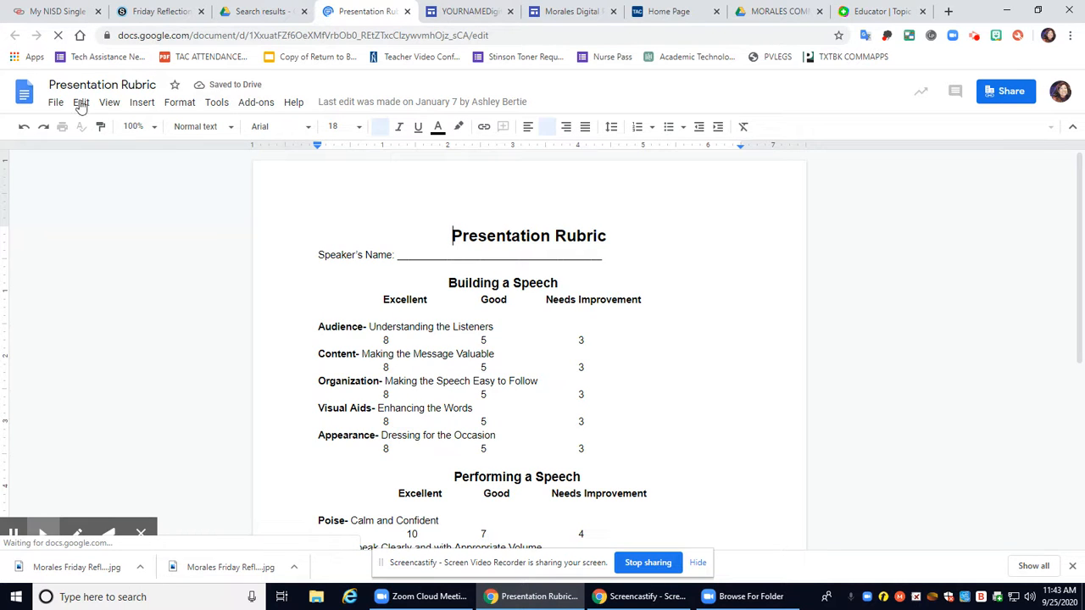
Copy the Presentation Rubric's Publish to the web link, then close the rubric document
click(56, 103)
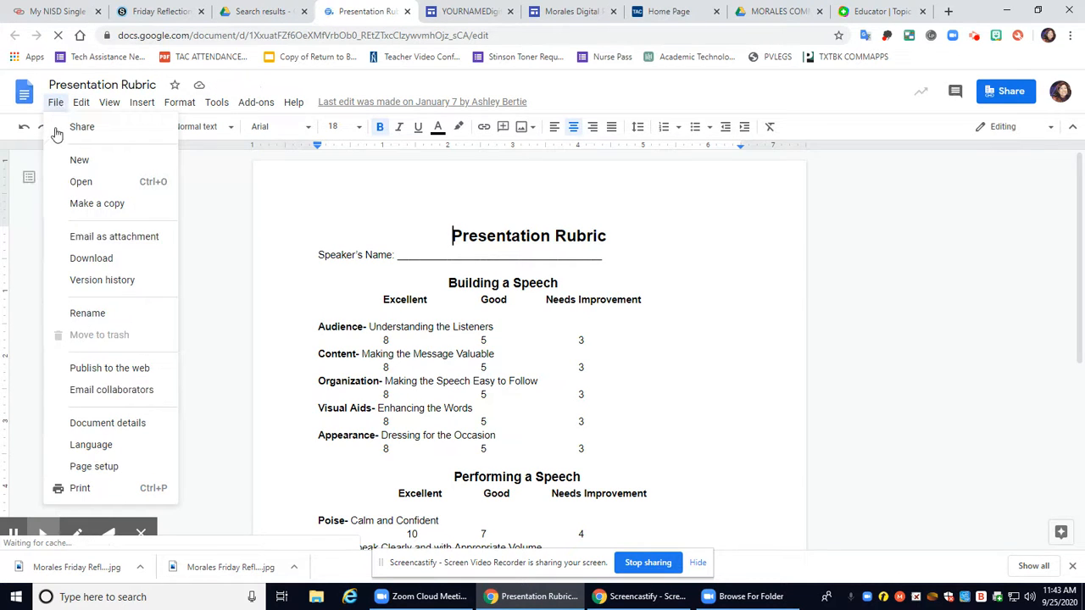
click(105, 369)
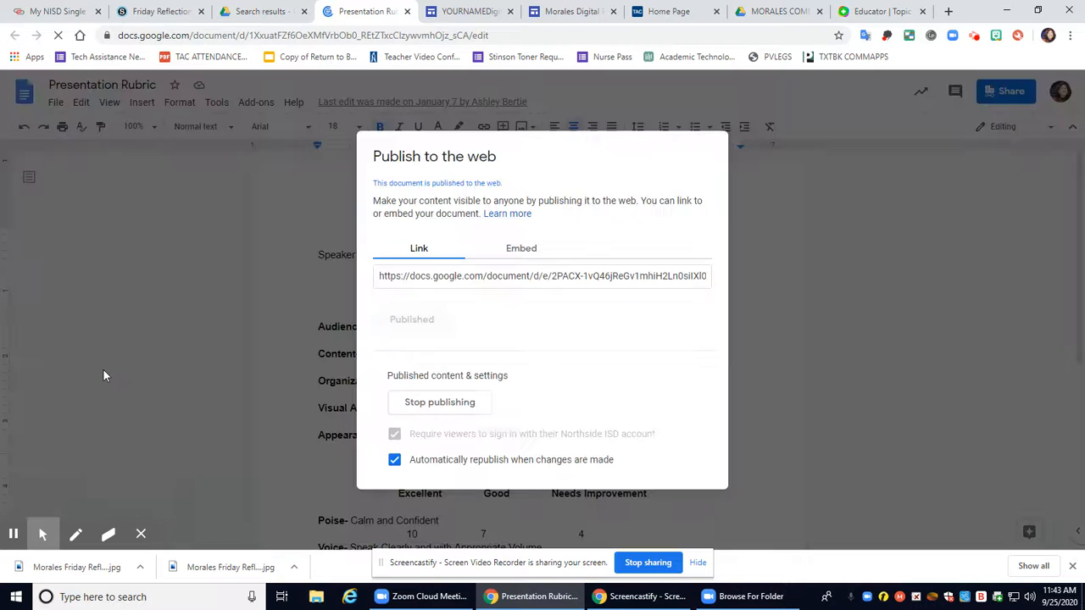
click(497, 277)
right_click(497, 277)
click(542, 289)
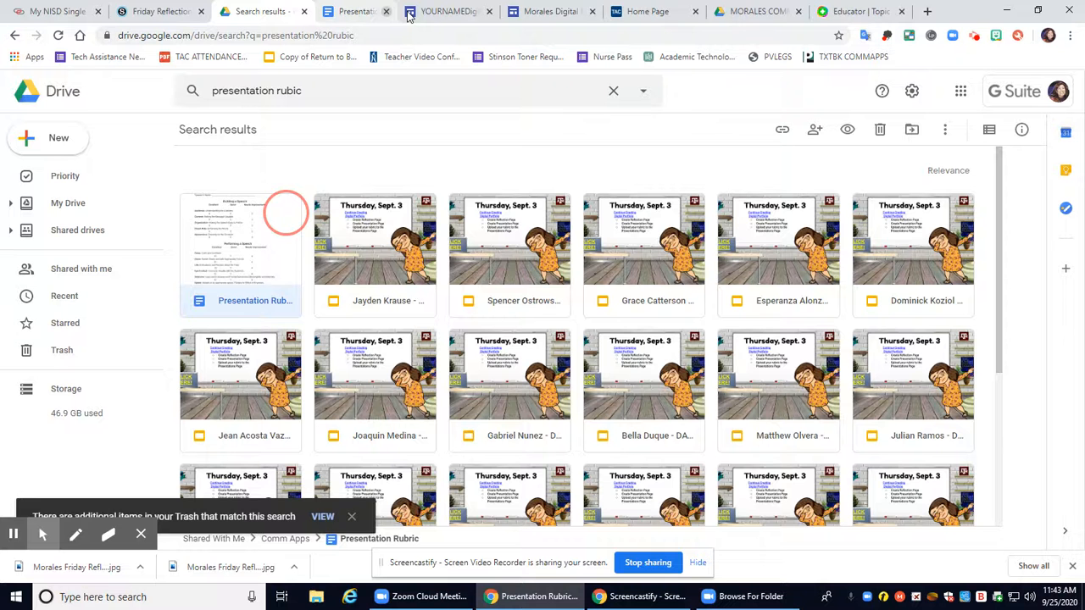
click(406, 11)
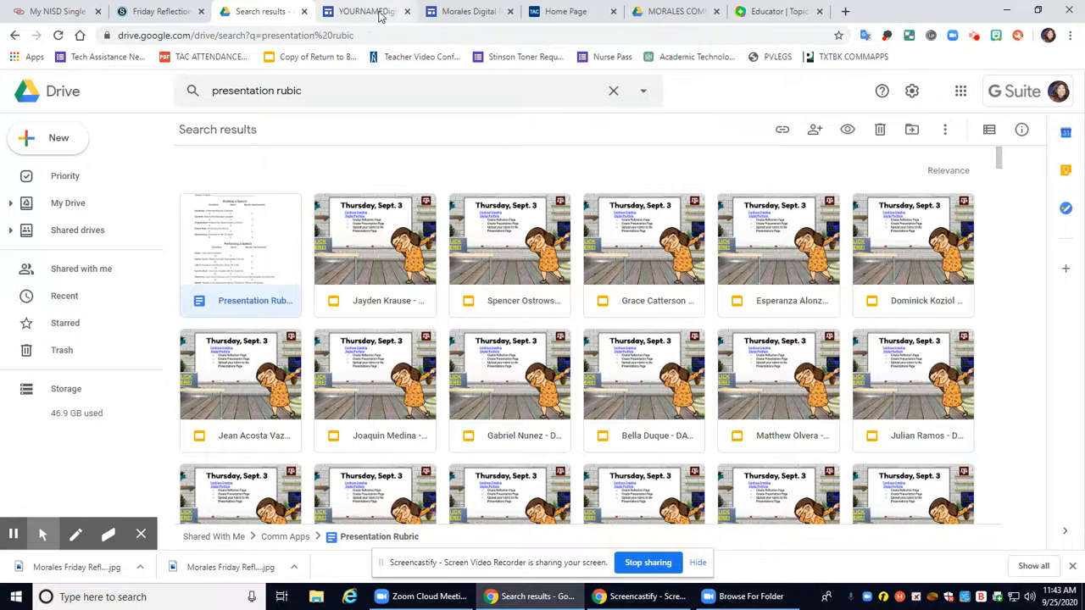
Embed the rubric's published link on the PRESENTATIONS page by URL
click(379, 15)
click(467, 10)
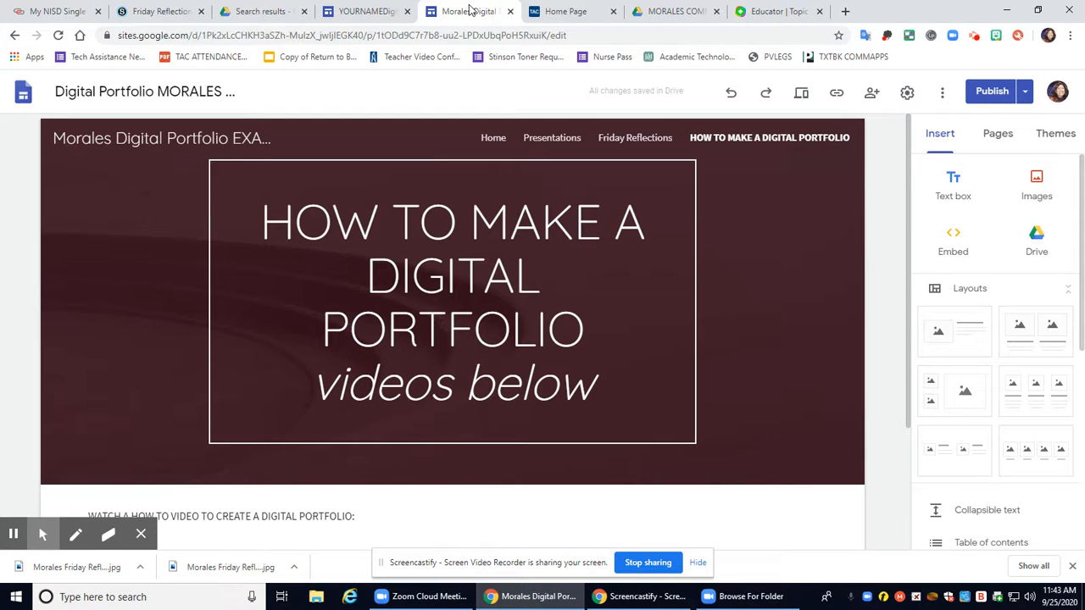
click(376, 11)
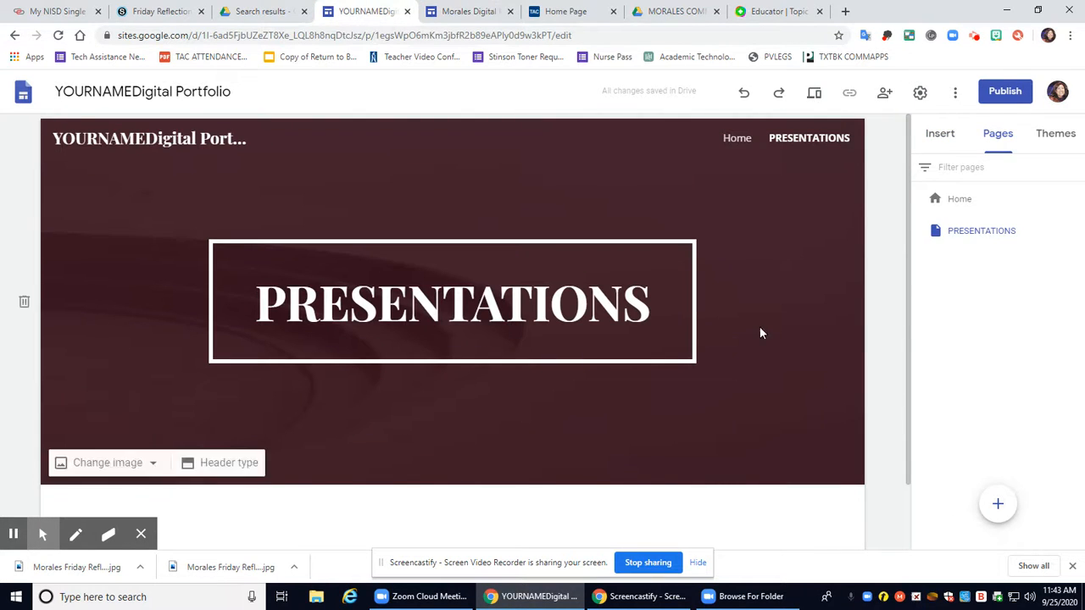
scroll(590, 415, down, 2)
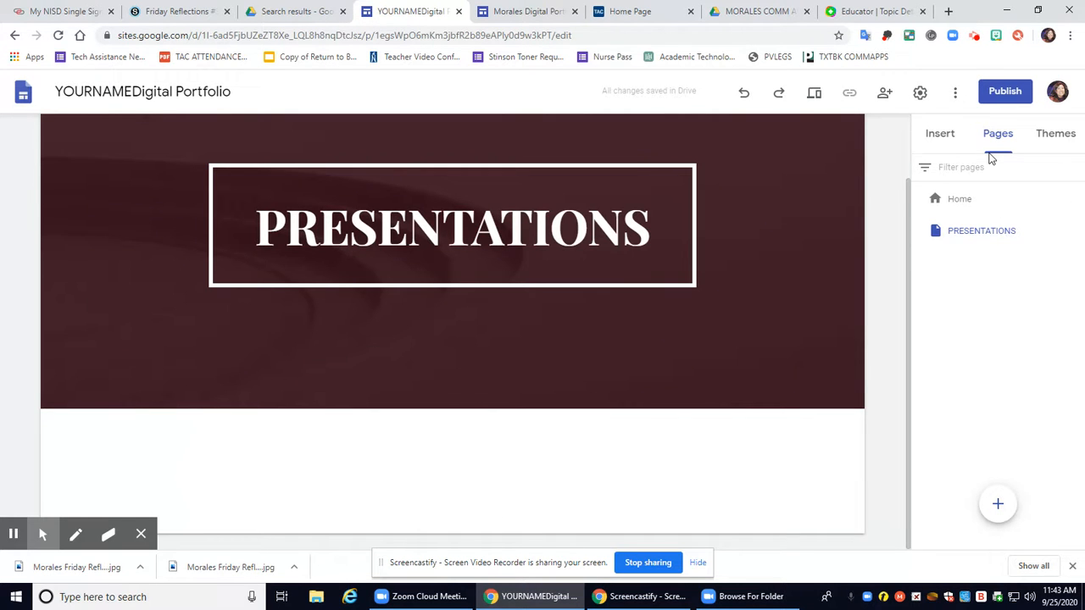
click(939, 140)
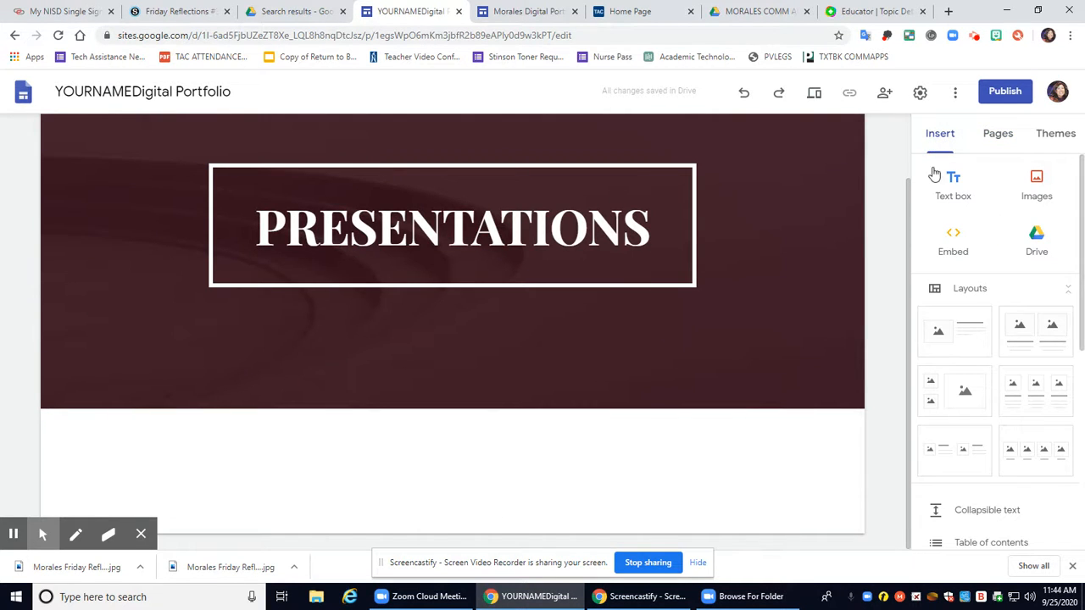
click(956, 243)
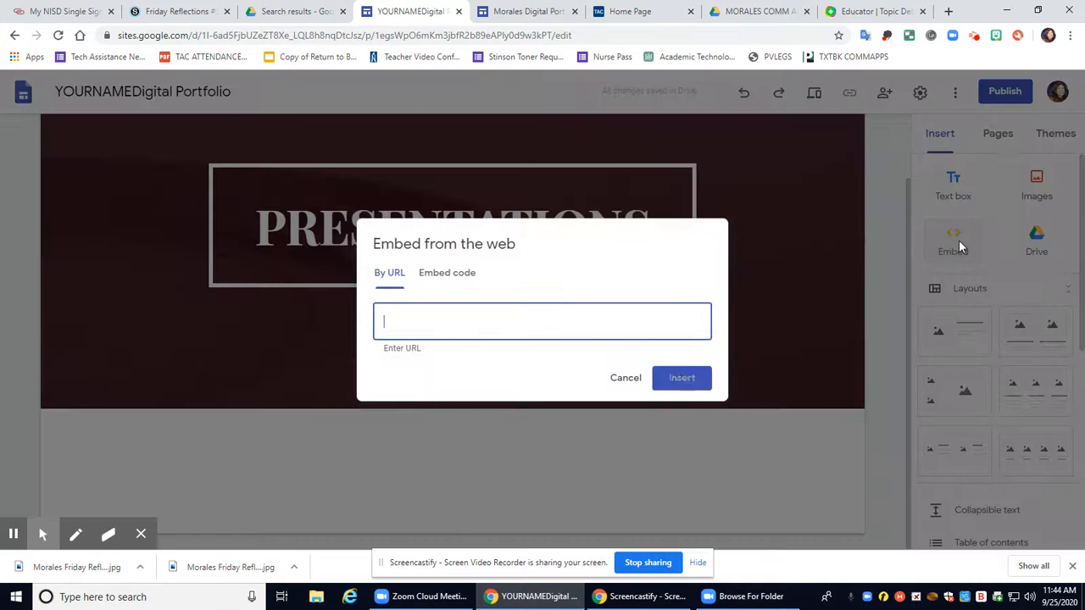
right_click(472, 323)
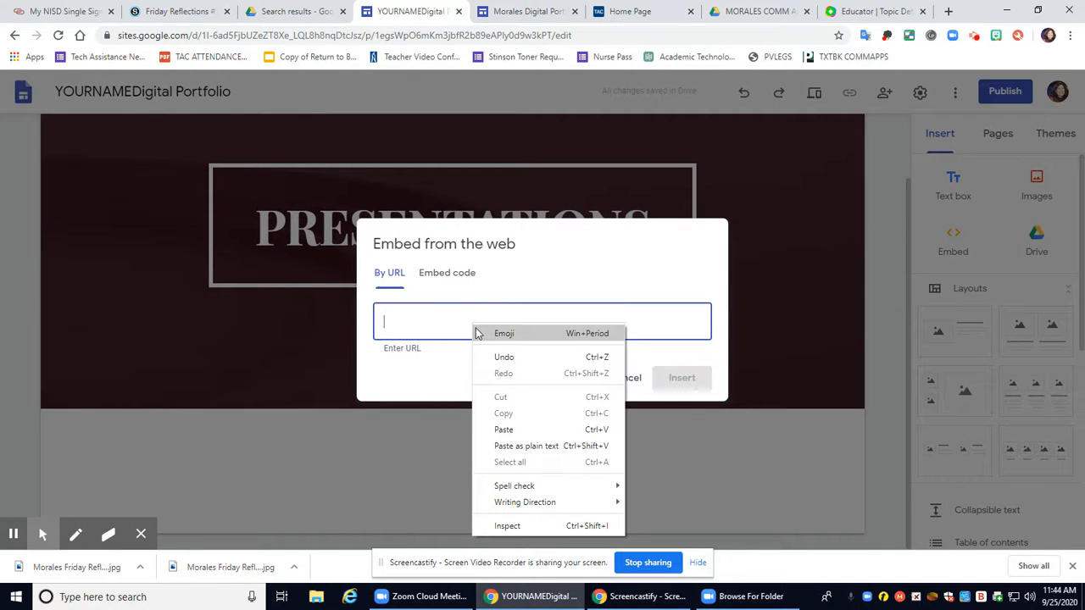
click(505, 430)
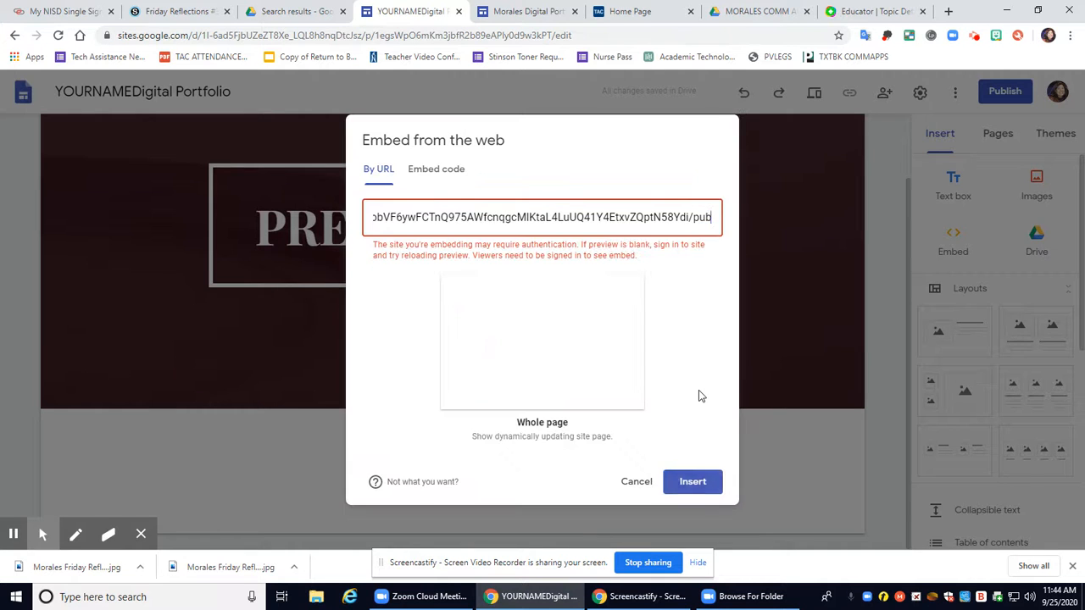
click(535, 362)
click(692, 481)
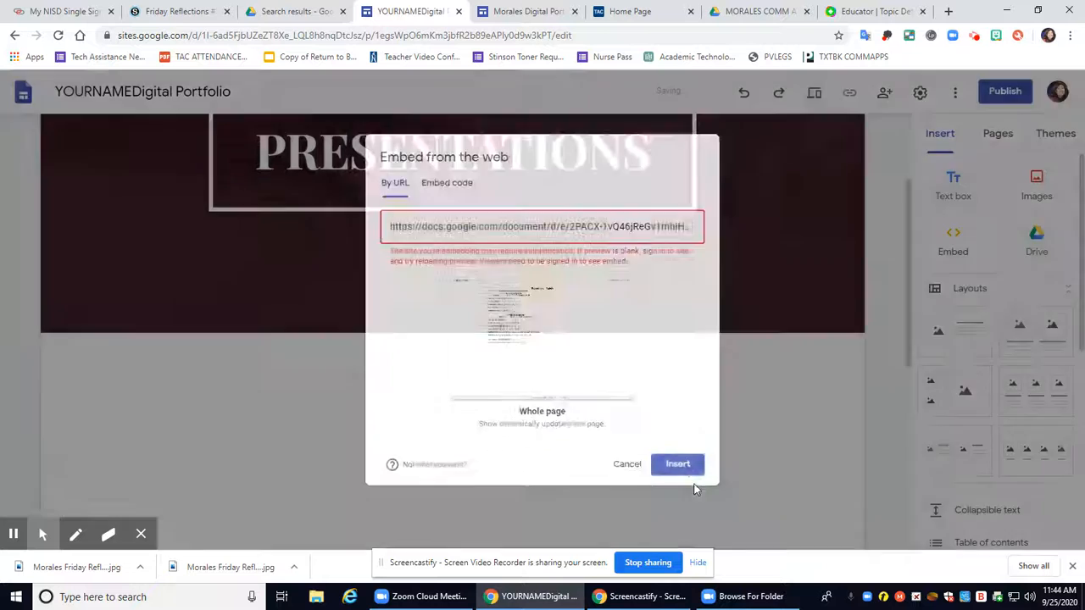
Delete the Reauthenticate text box below the rubric embed
scroll(693, 483, down, 3)
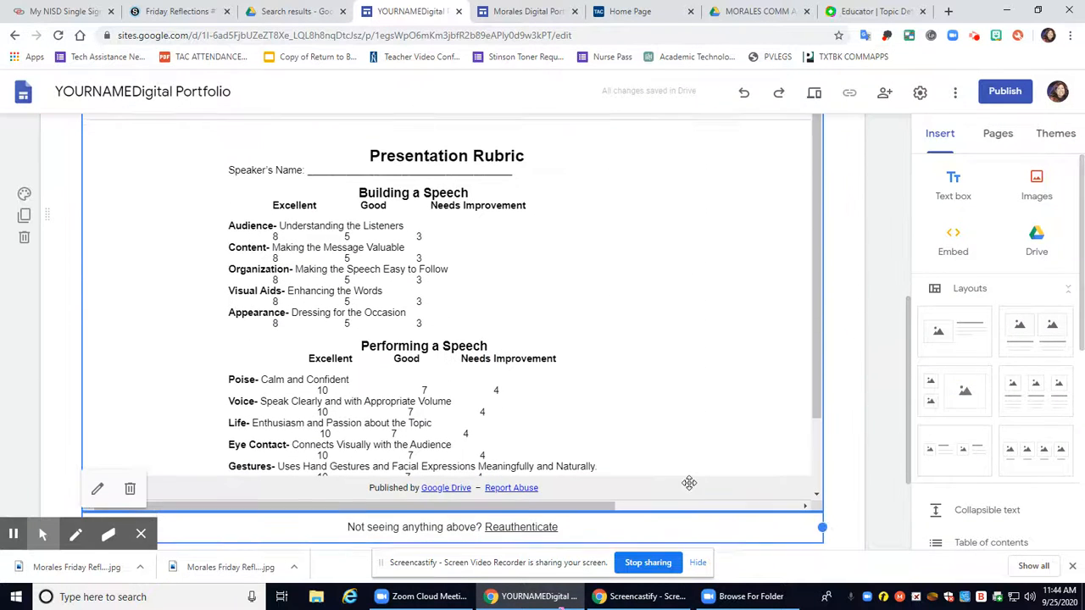
scroll(571, 426, down, 2)
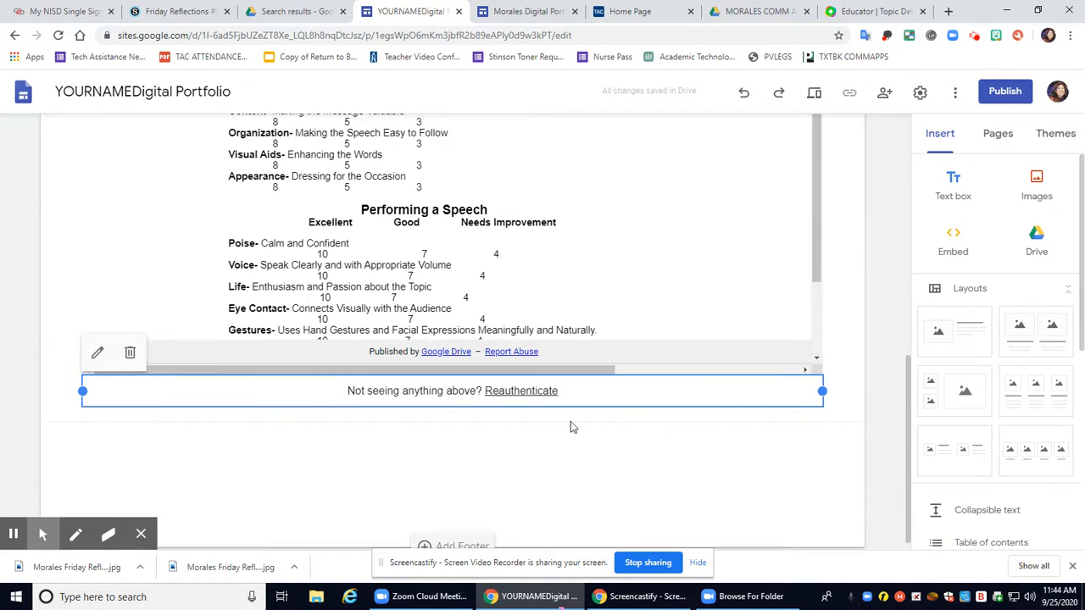
click(429, 405)
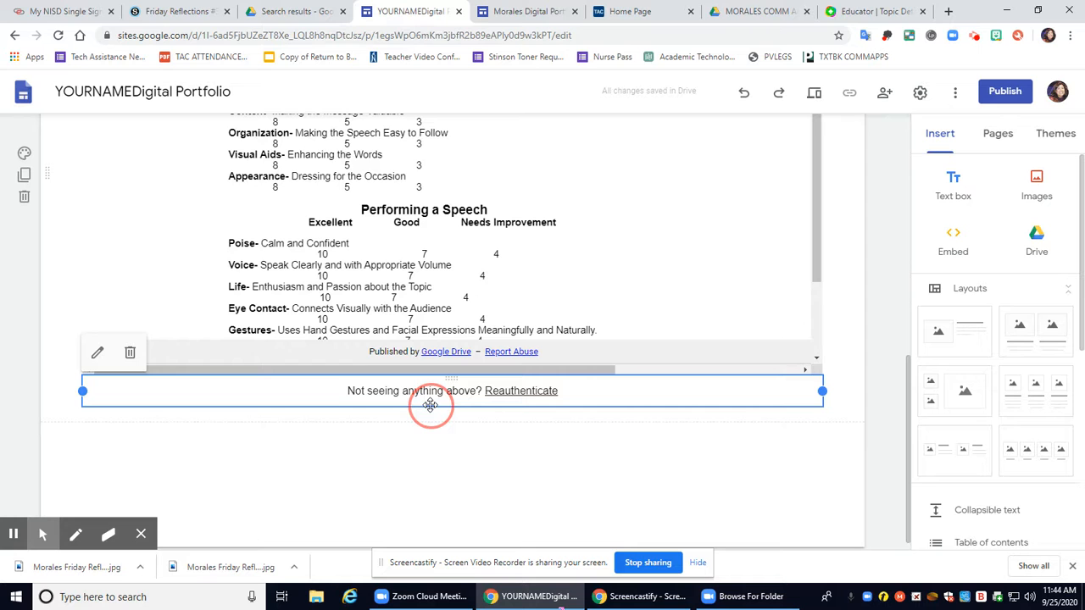
click(130, 354)
Reposition the rubric embed under the banner, make it taller, and check the section layout
click(622, 334)
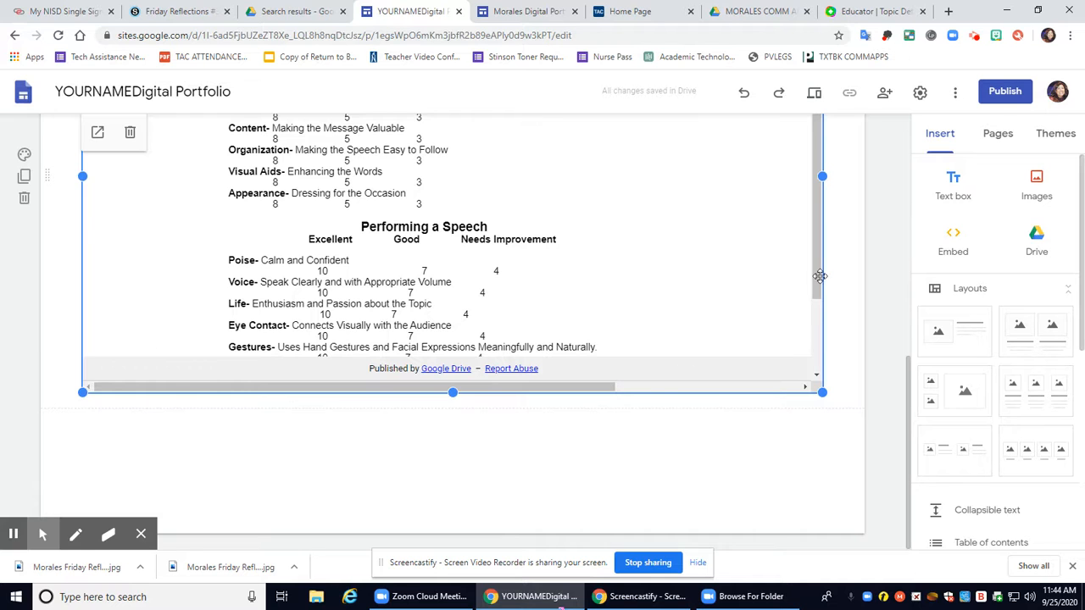
drag(819, 276, 765, 288)
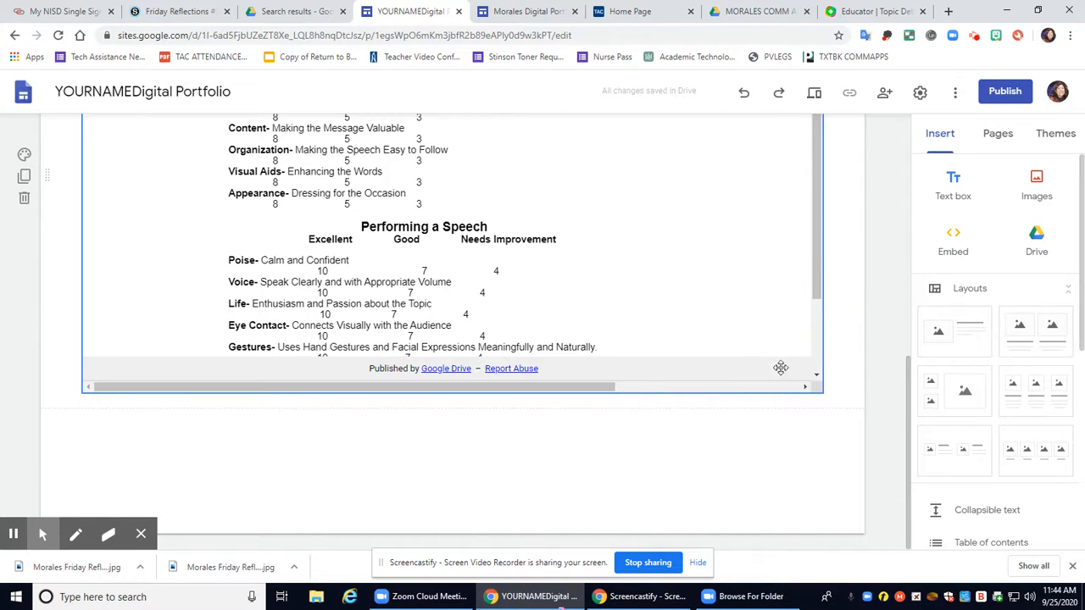
click(629, 399)
drag(452, 392, 443, 507)
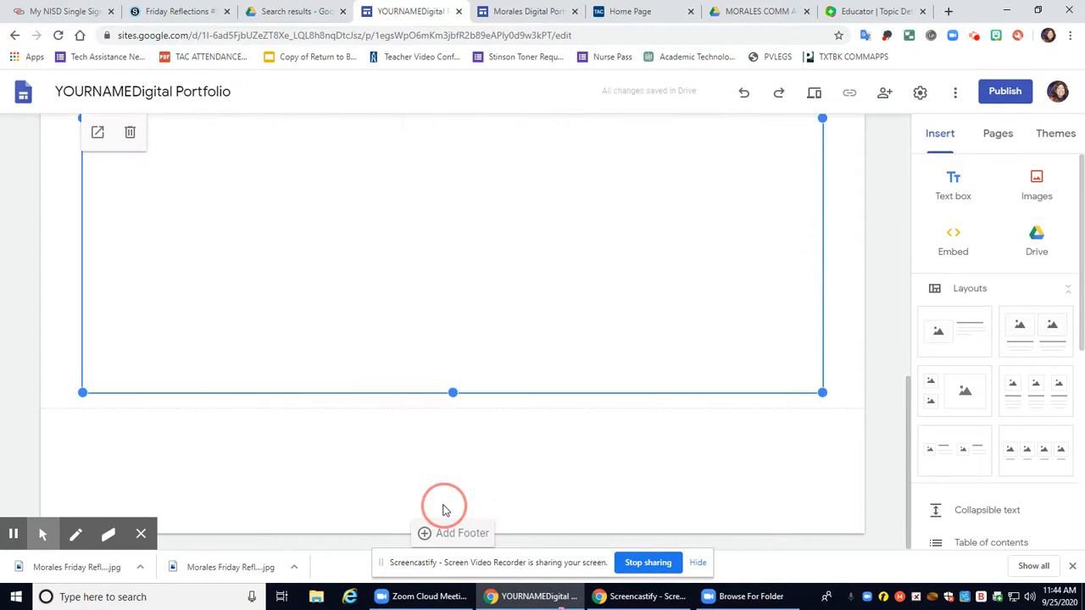
scroll(432, 288, up, 6)
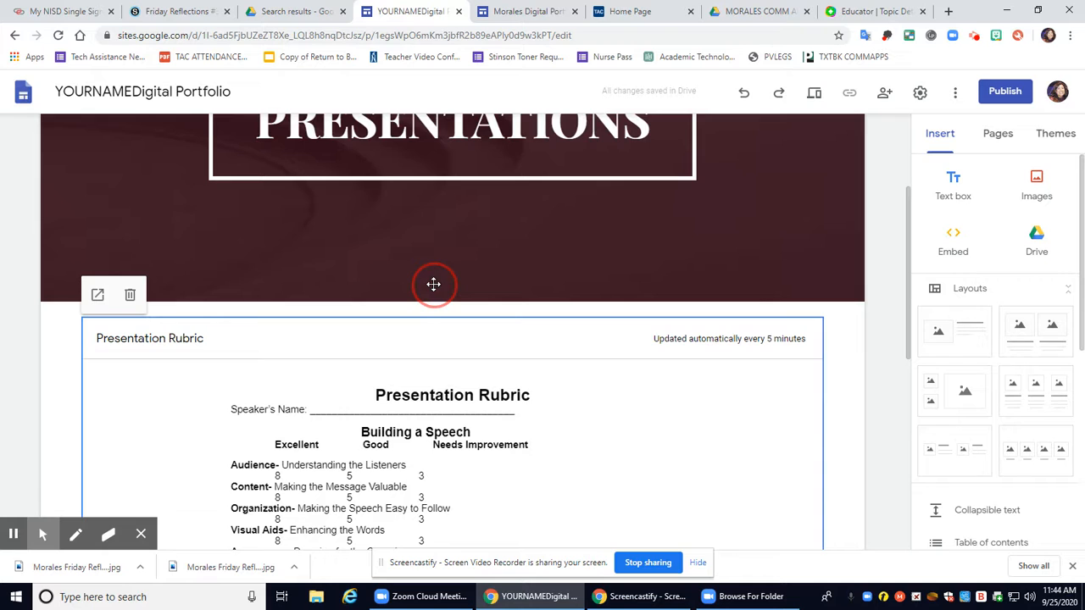
click(848, 355)
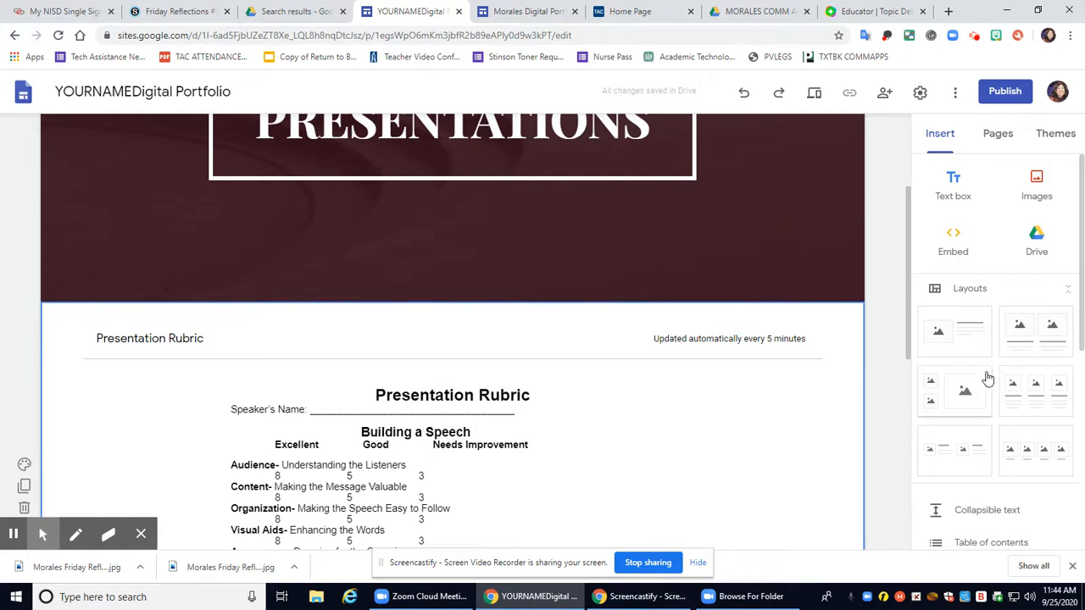
scroll(720, 373, up, 1)
scroll(719, 373, up, 2)
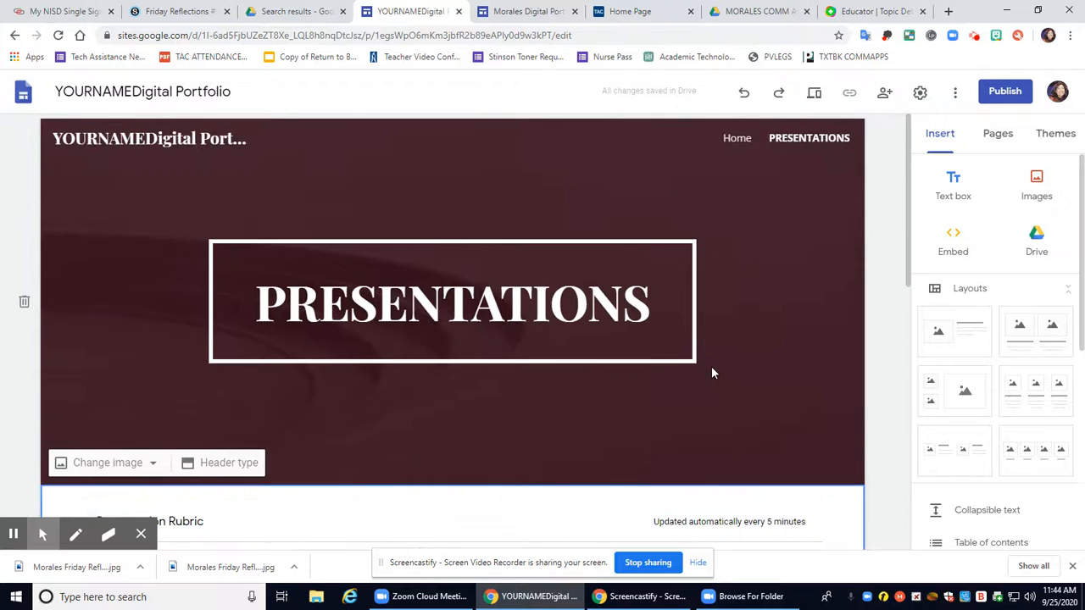
scroll(709, 370, down, 5)
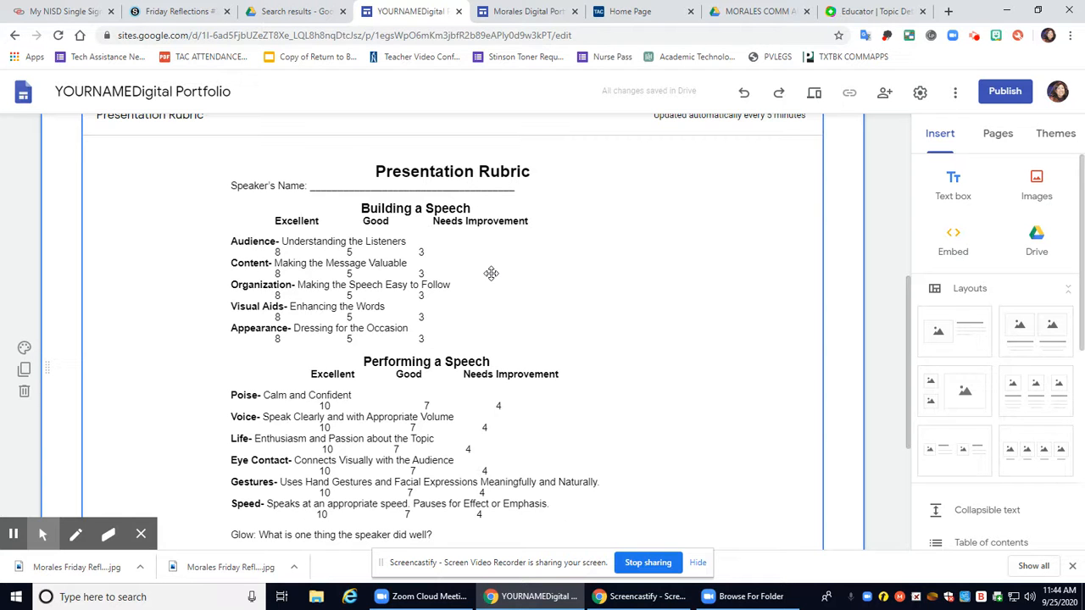
scroll(491, 272, up, 5)
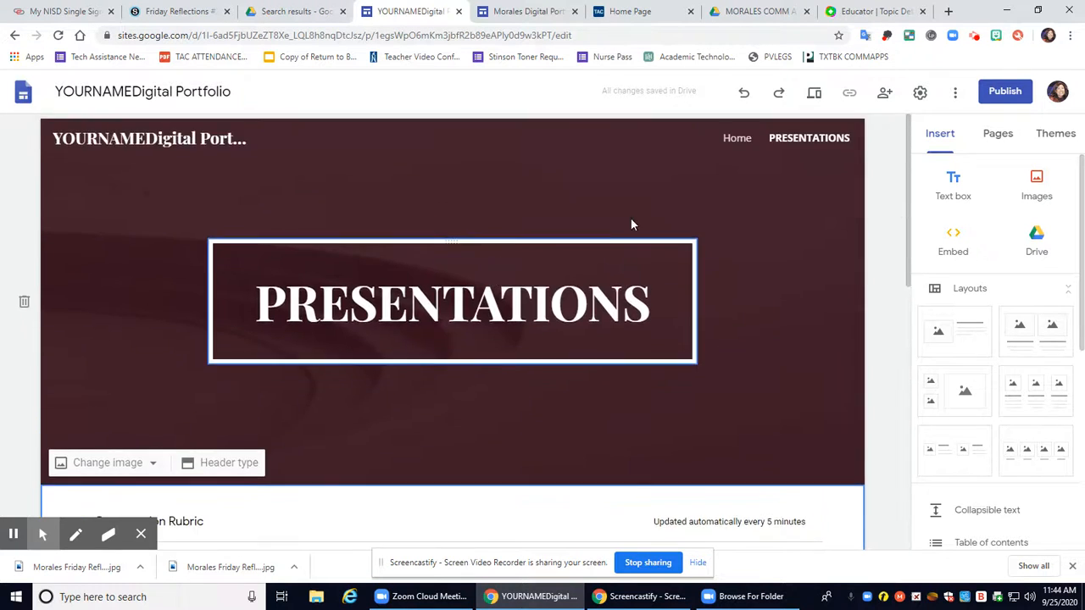
Create a new page named 'Friday Presentation Page'
click(1000, 136)
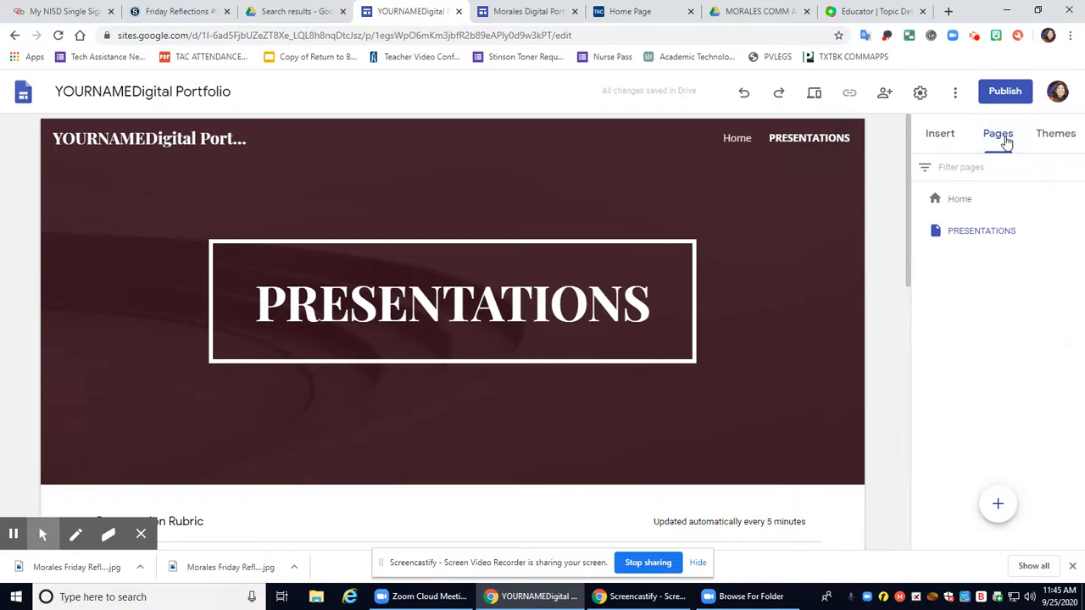
click(999, 505)
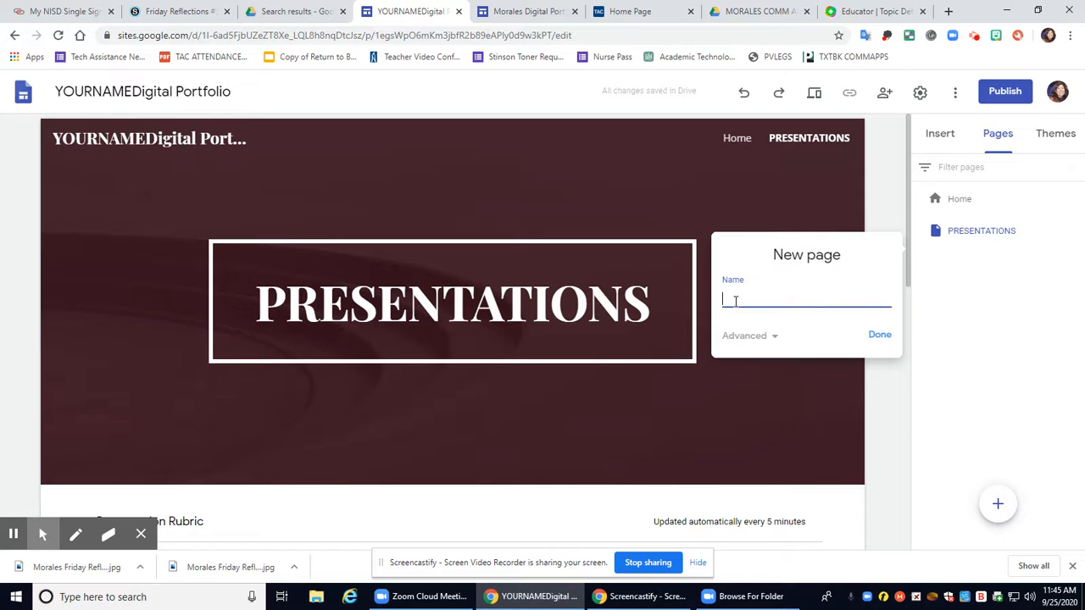
text(Friday Presentation Page)
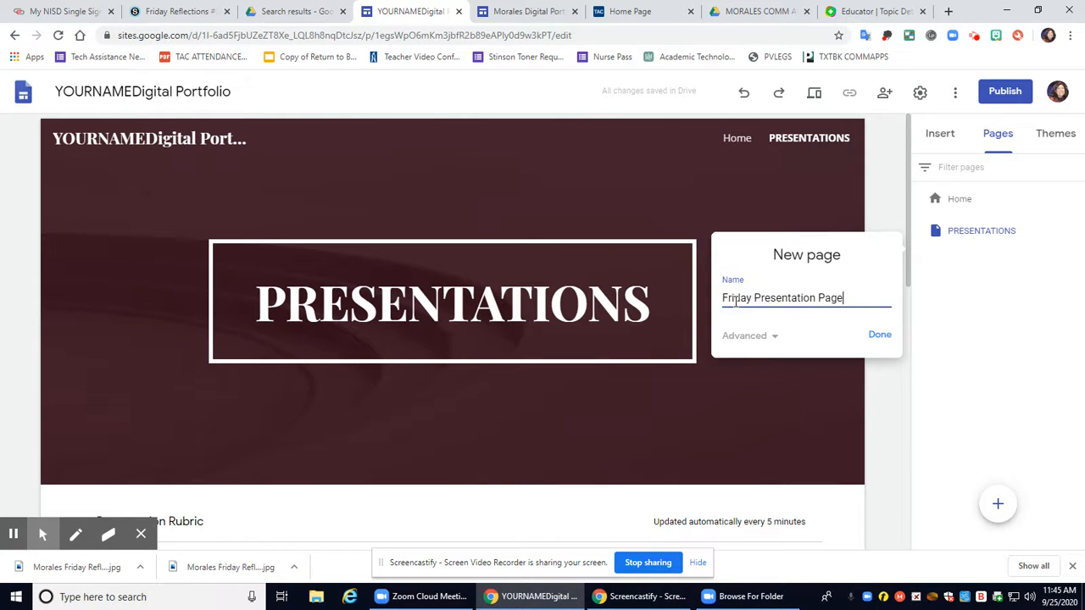
click(881, 338)
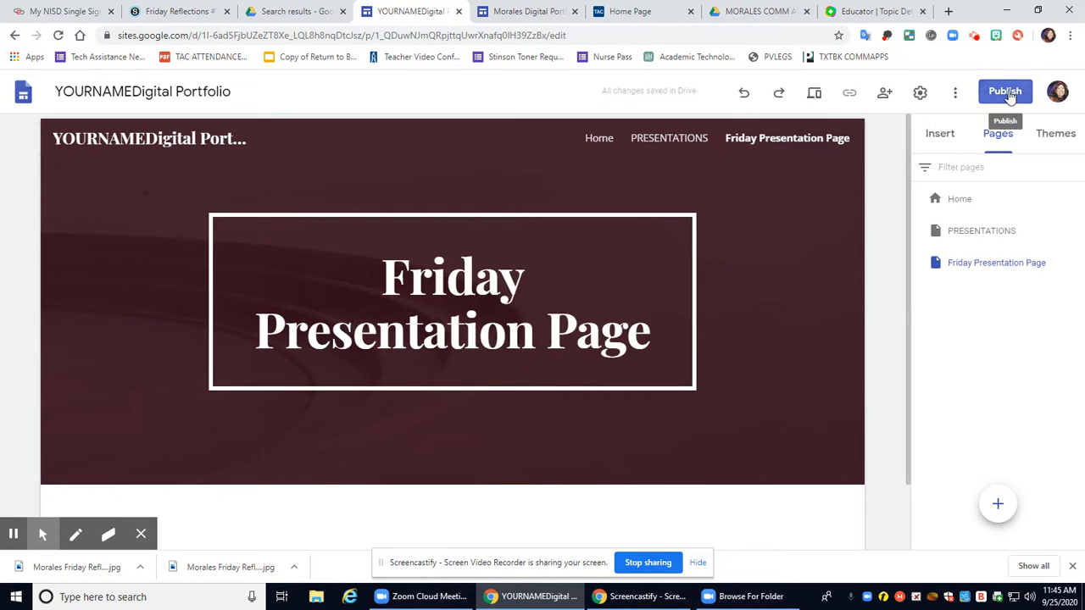
click(523, 350)
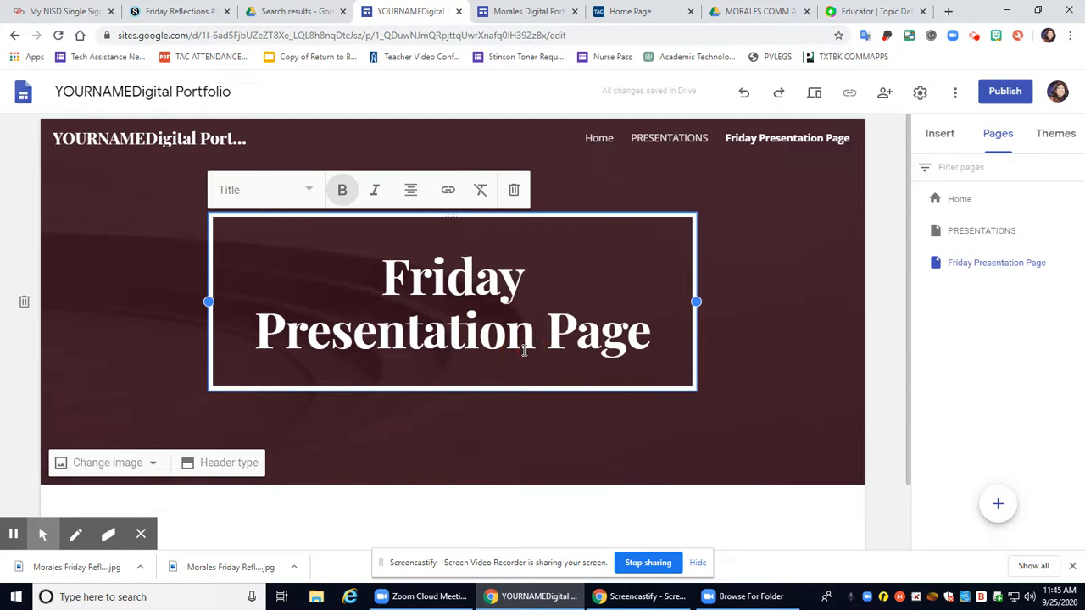
click(828, 139)
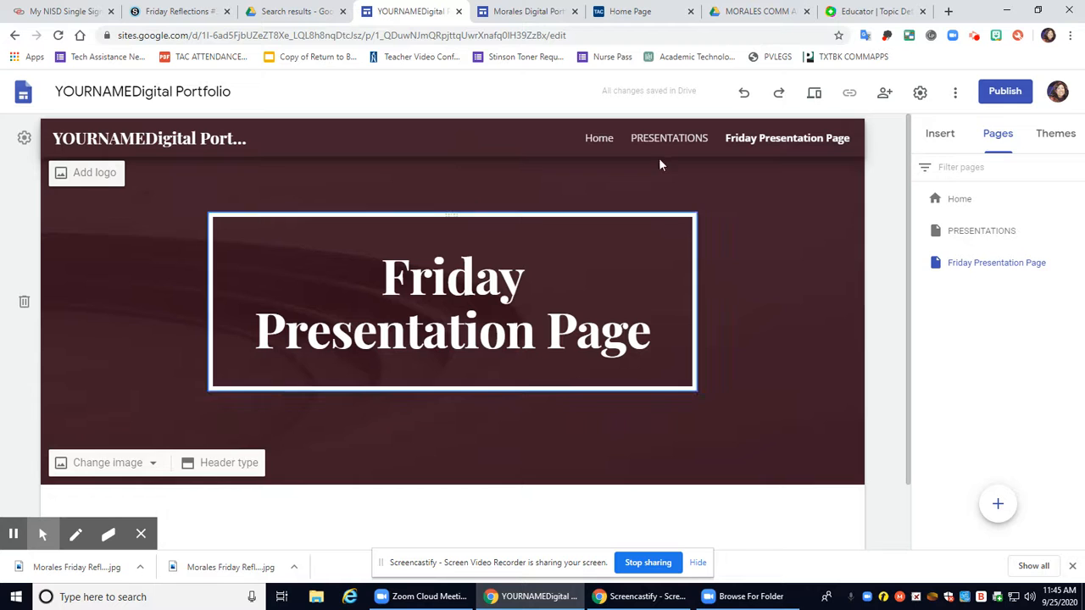
Delete the Friday Presentation Page from the Pages list
click(942, 137)
click(999, 139)
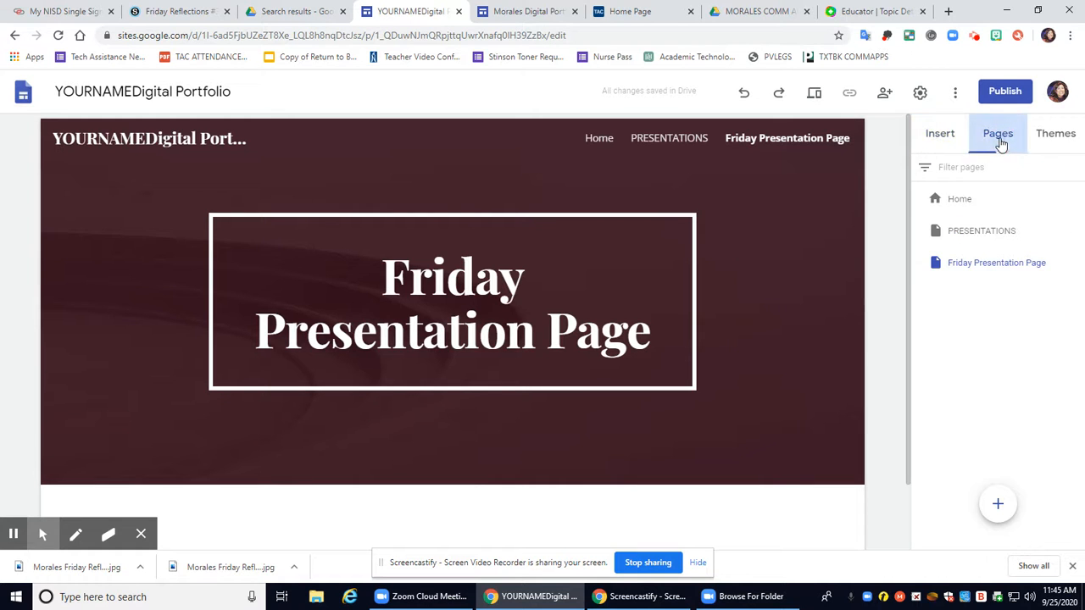
click(1075, 264)
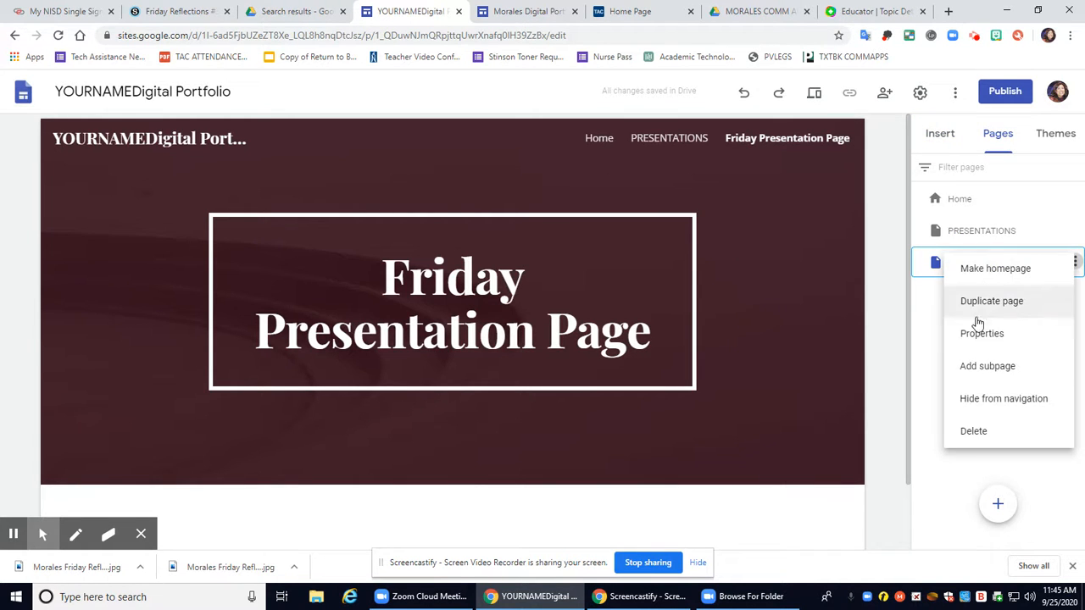
click(981, 436)
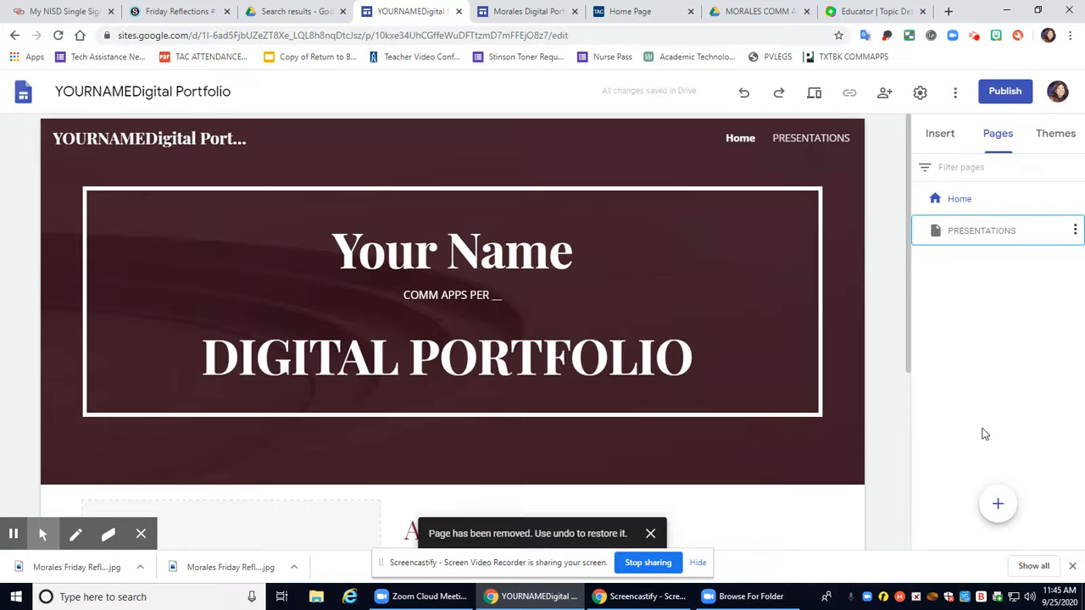
Create a new page named 'Friday Reflections'
click(1000, 503)
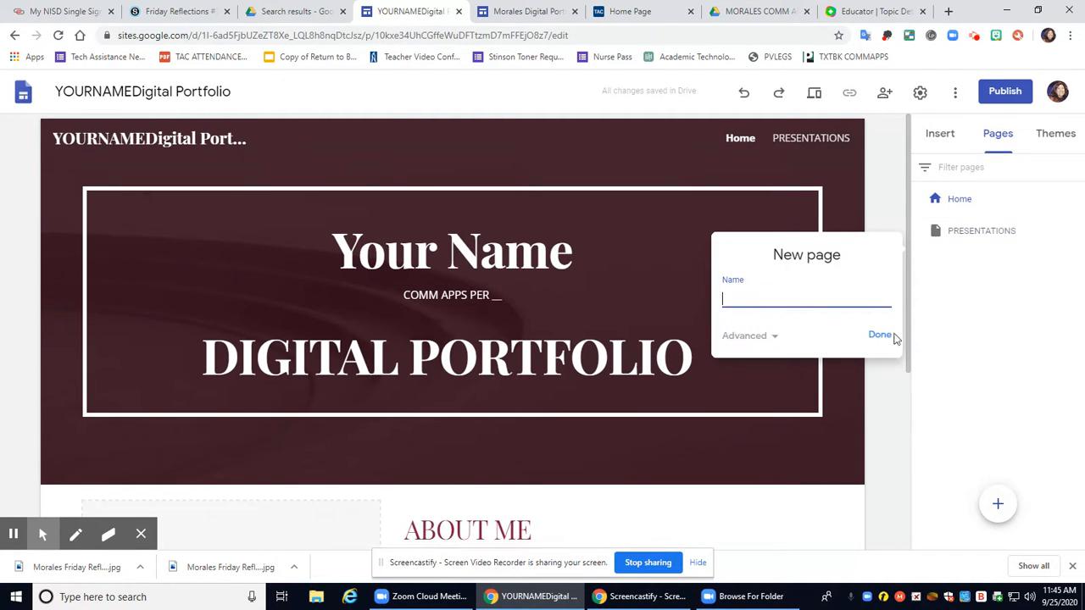
text(Friday Reflections)
click(878, 334)
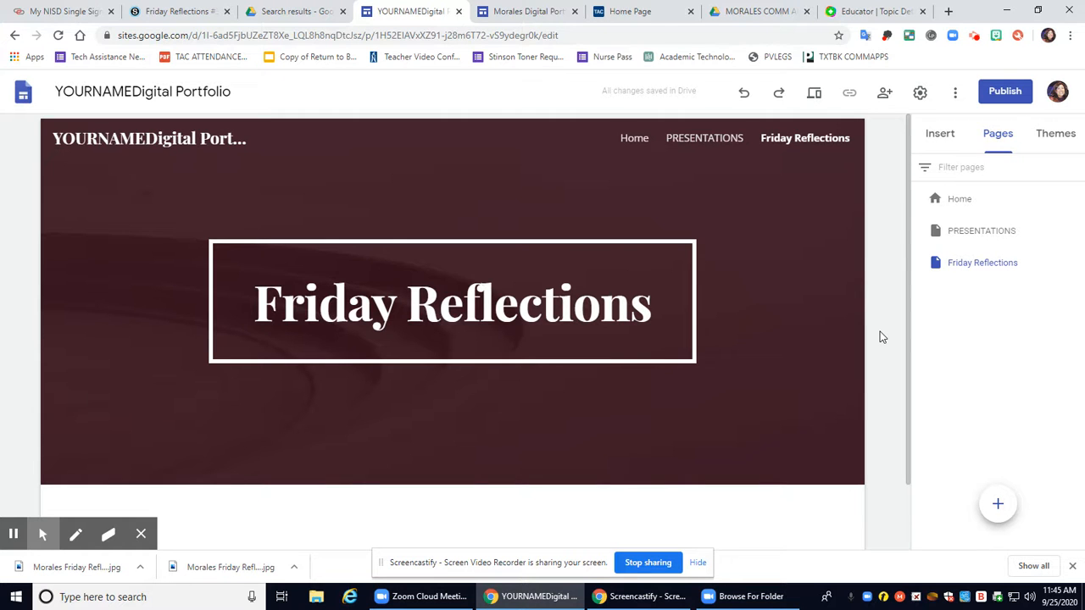
Add two empty text boxes to Friday Reflections, then view the example portfolio site
click(940, 136)
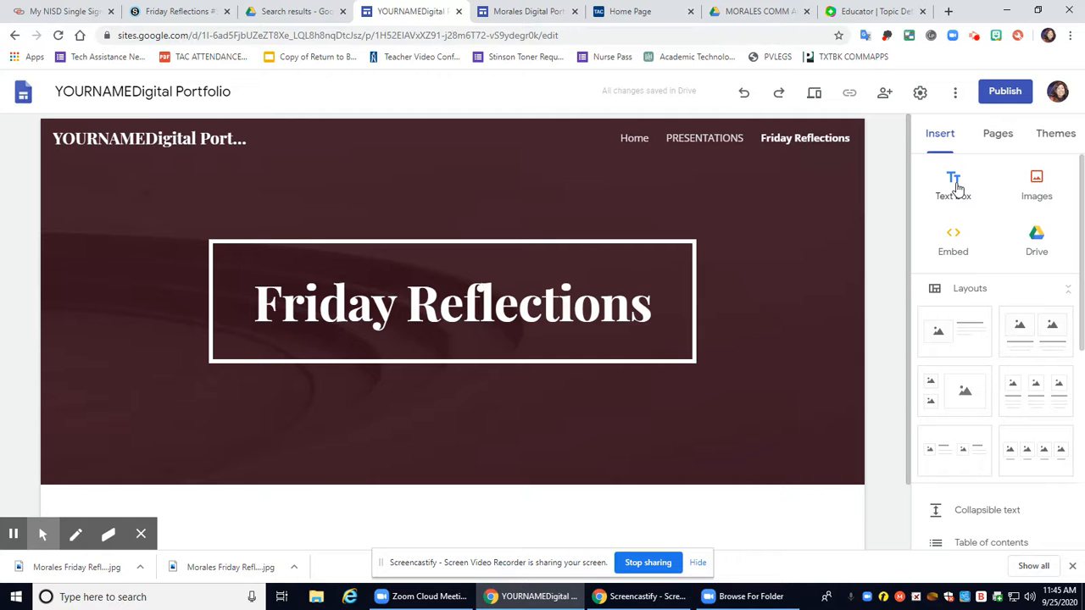
click(955, 185)
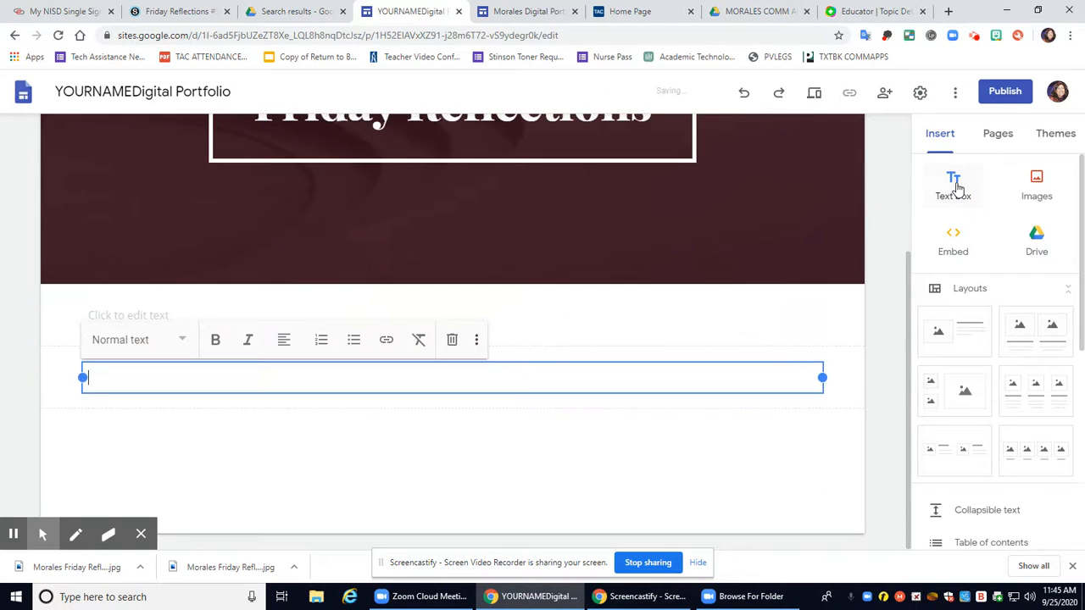
click(954, 186)
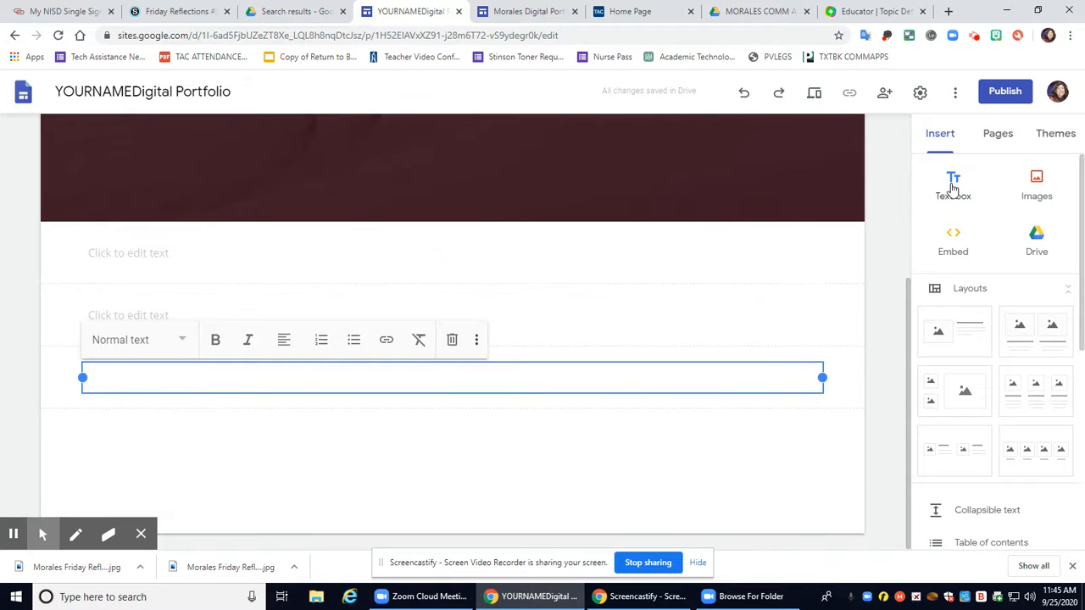
click(405, 250)
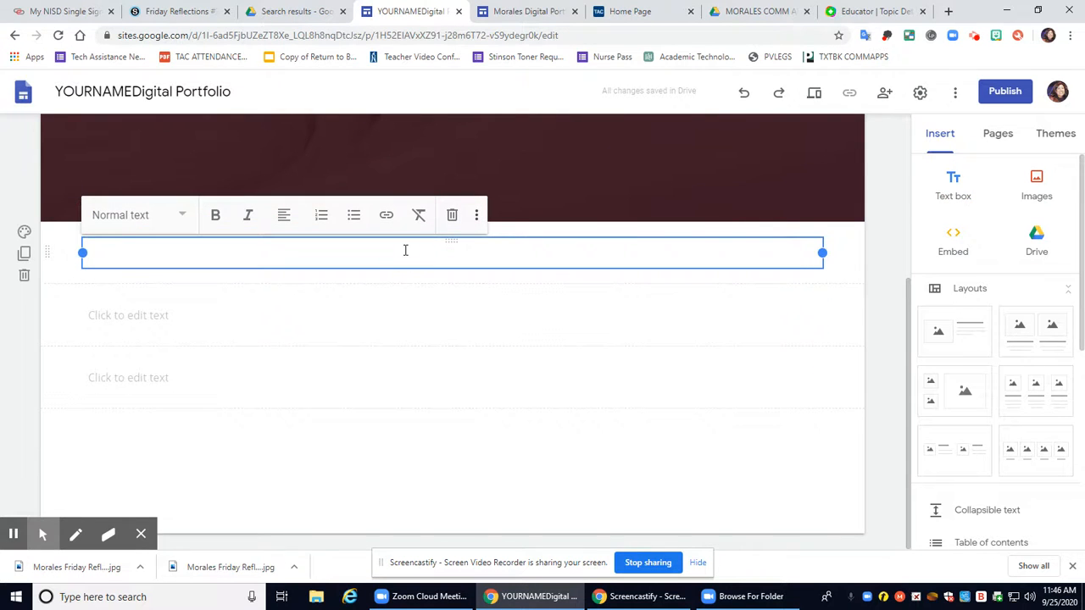
scroll(405, 250, up, 3)
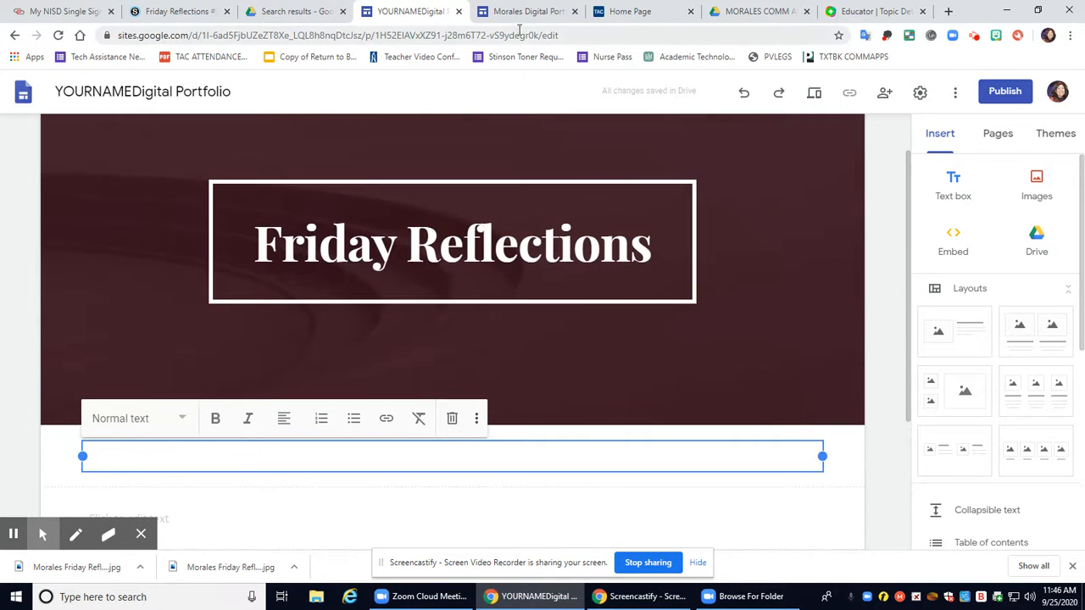
click(520, 12)
scroll(646, 172, down, 3)
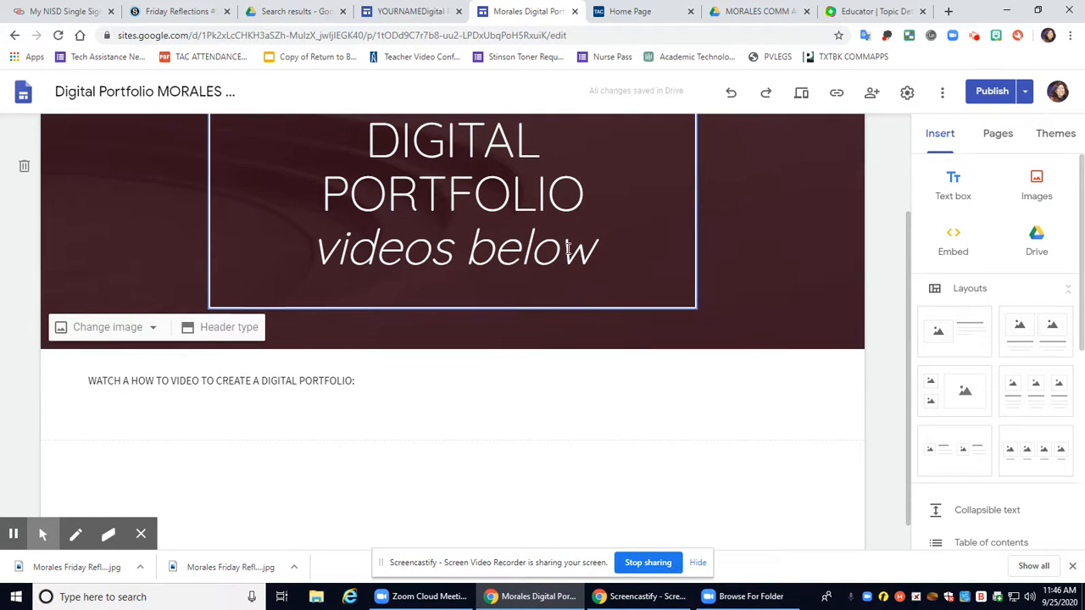
Copy the WEEK 1 prompt from the example site's Friday Reflections page, then return to the portfolio editor
scroll(645, 172, up, 3)
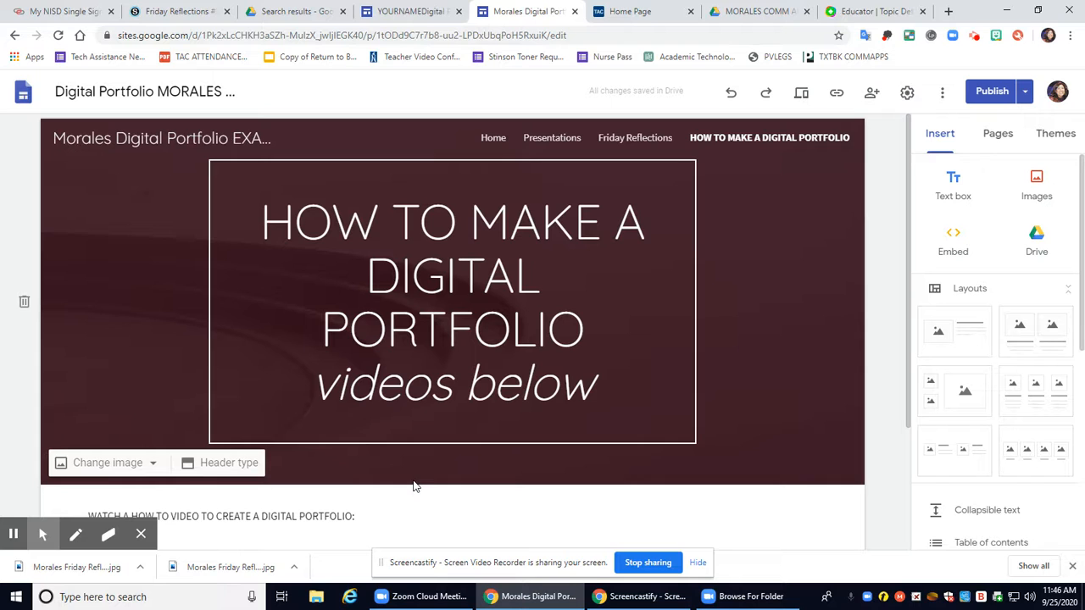
click(649, 140)
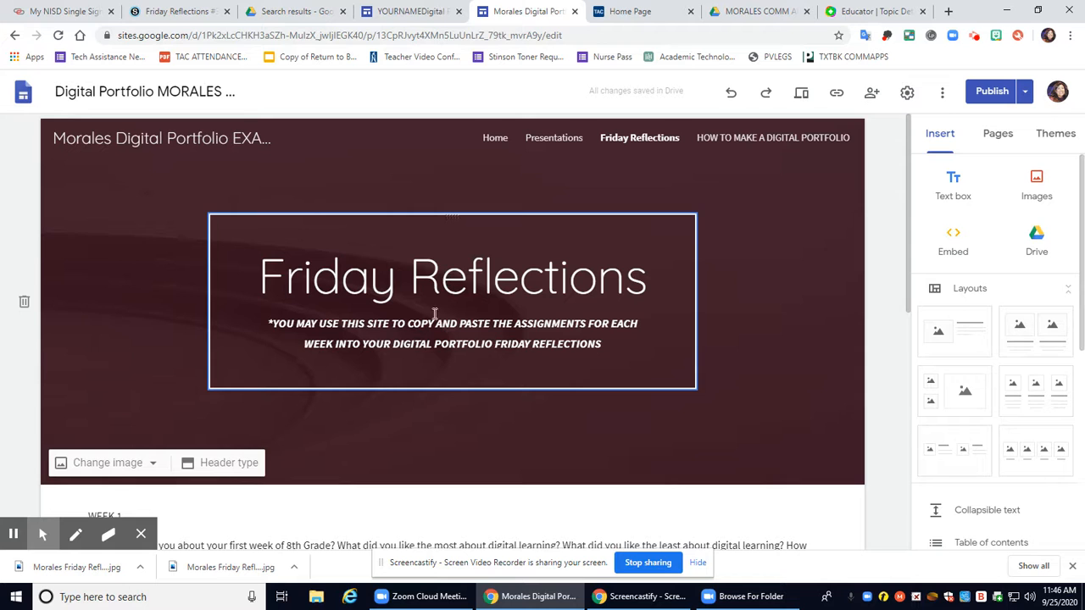
scroll(451, 390, down, 3)
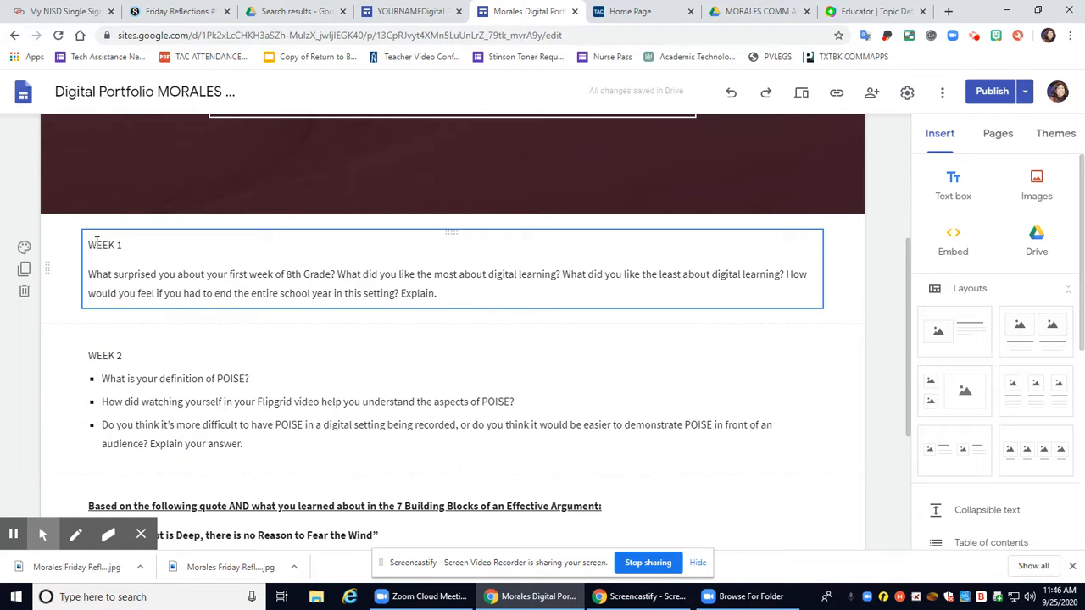
drag(89, 245, 451, 287)
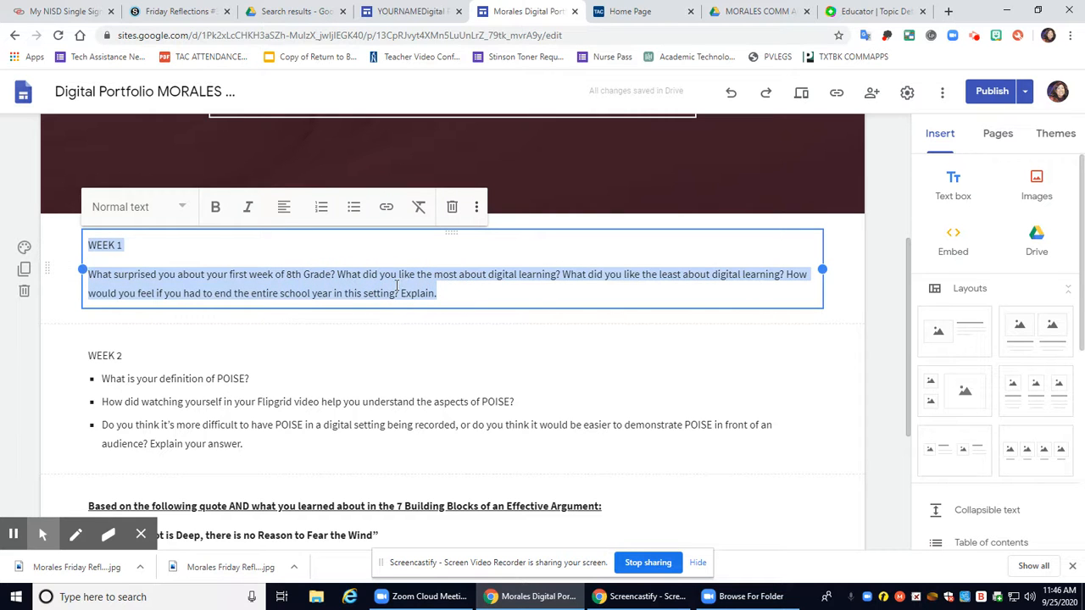
right_click(396, 285)
click(446, 333)
click(395, 14)
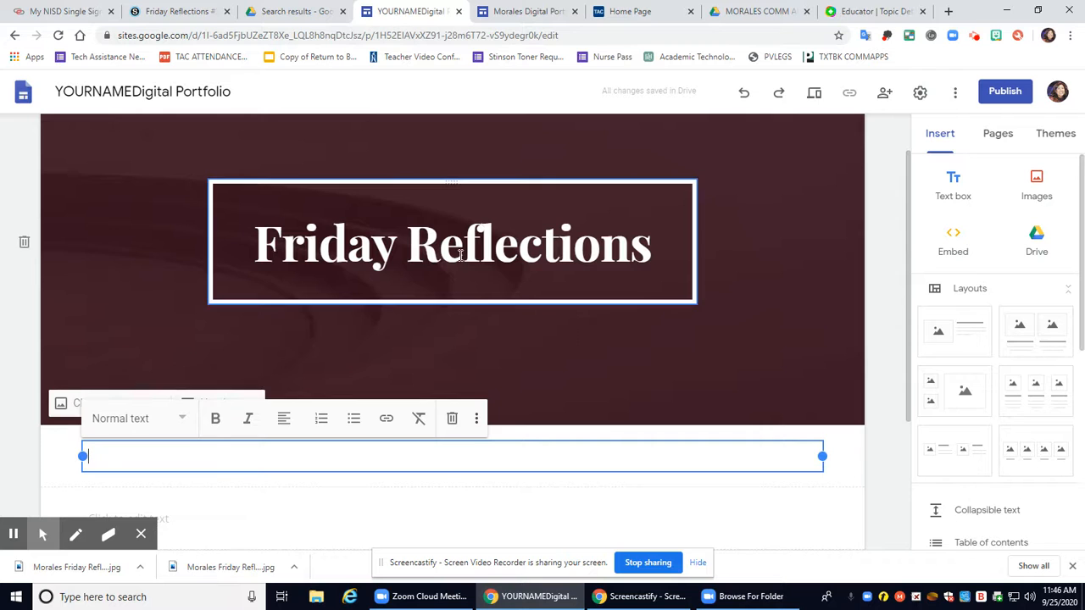
Paste the WEEK 1 prompt into the first empty text box
right_click(125, 453)
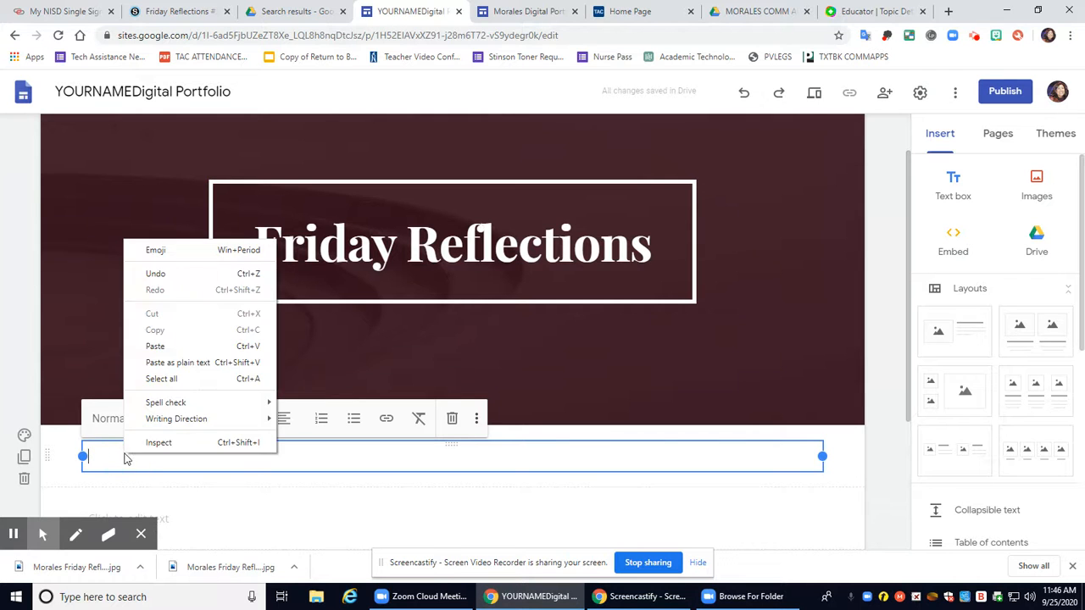
click(174, 348)
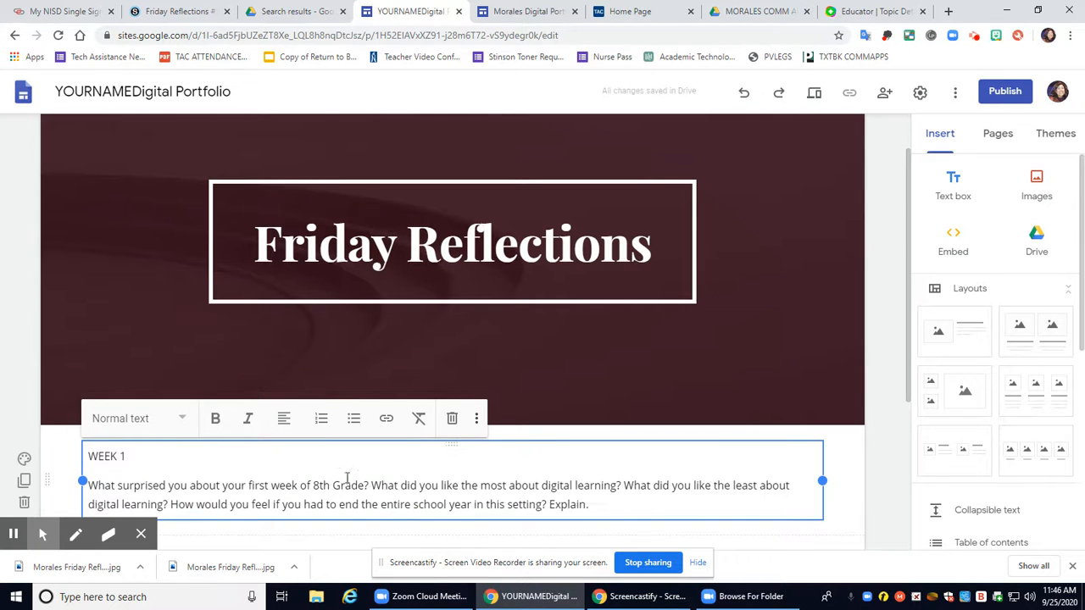
scroll(339, 483, down, 1)
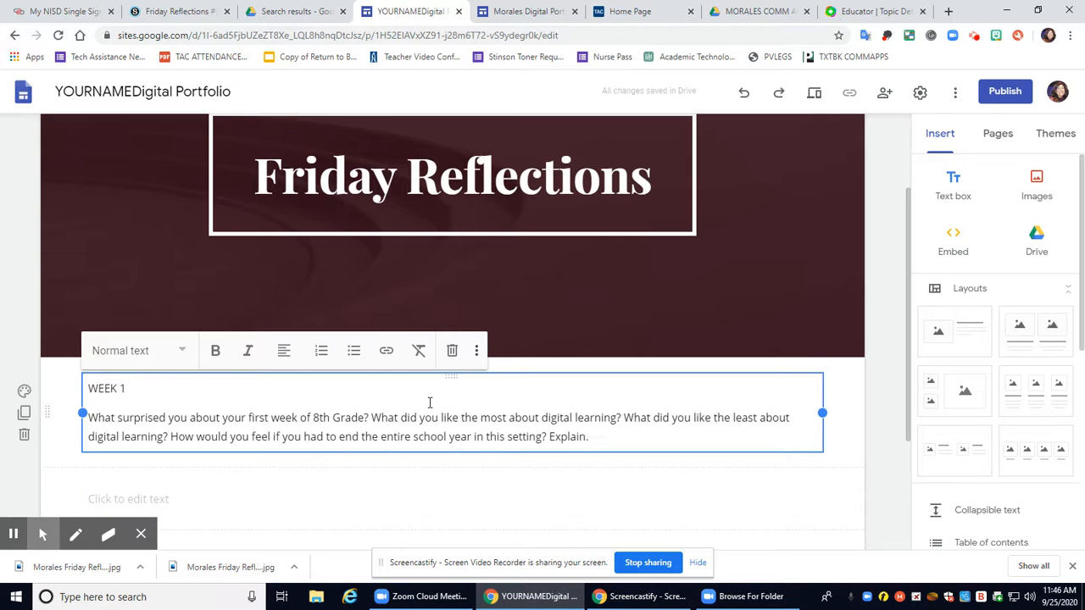
click(617, 435)
click(337, 493)
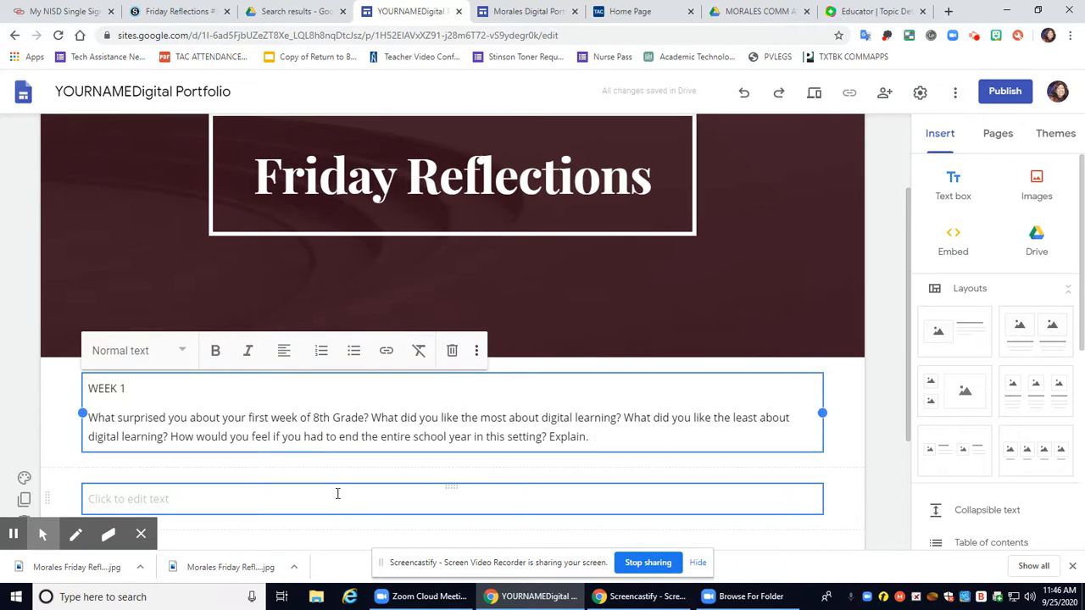
Copy the WEEK 2 heading and three questions from the example and paste them below WEEK 1
click(530, 11)
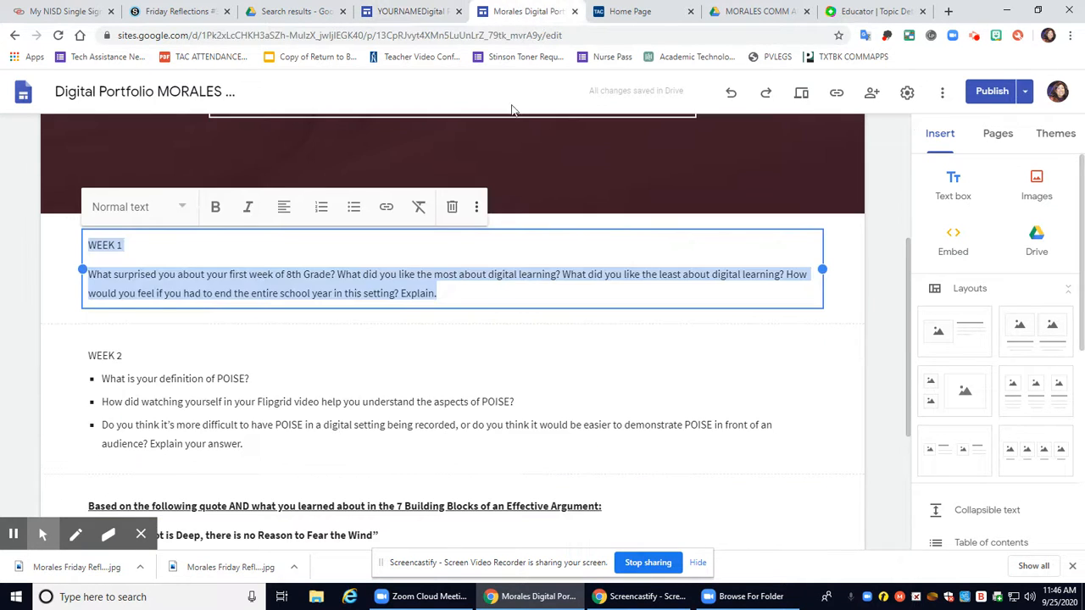
scroll(423, 254, down, 2)
drag(90, 219, 271, 305)
right_click(224, 291)
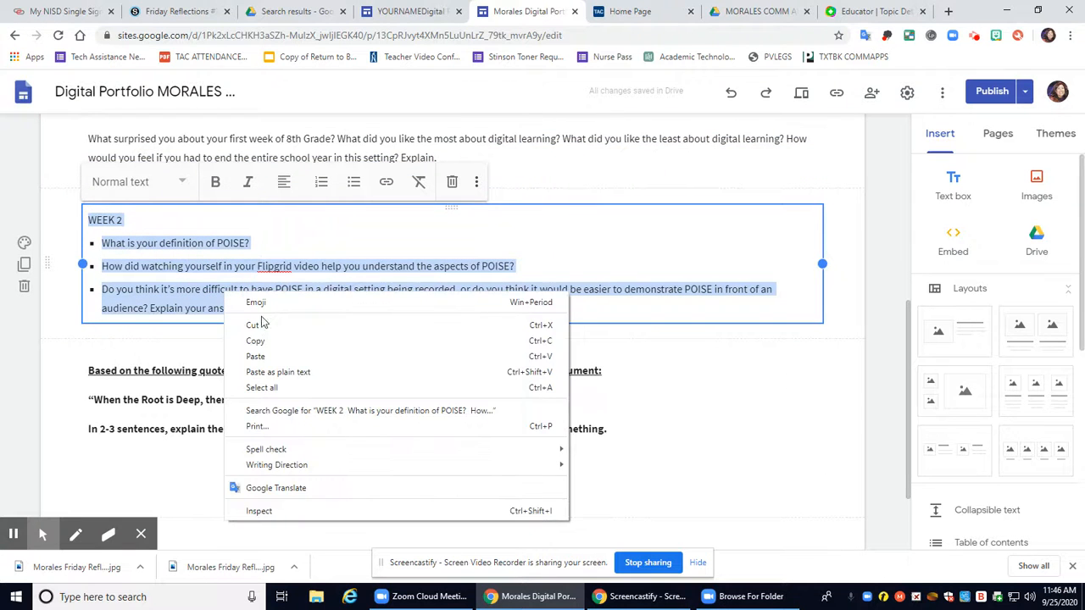
click(314, 342)
click(404, 11)
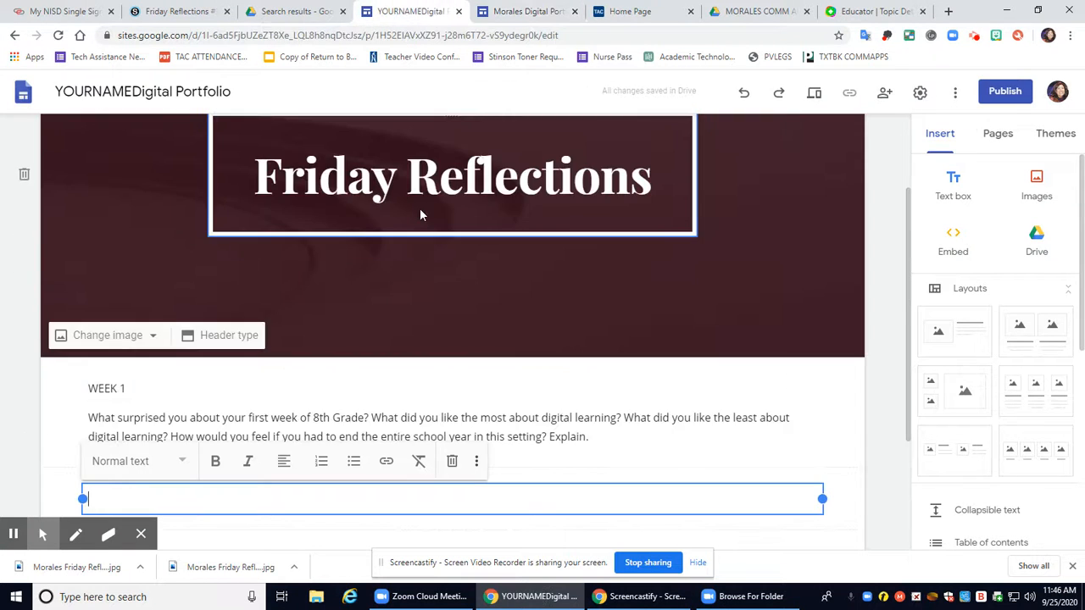
scroll(419, 208, down, 2)
right_click(229, 315)
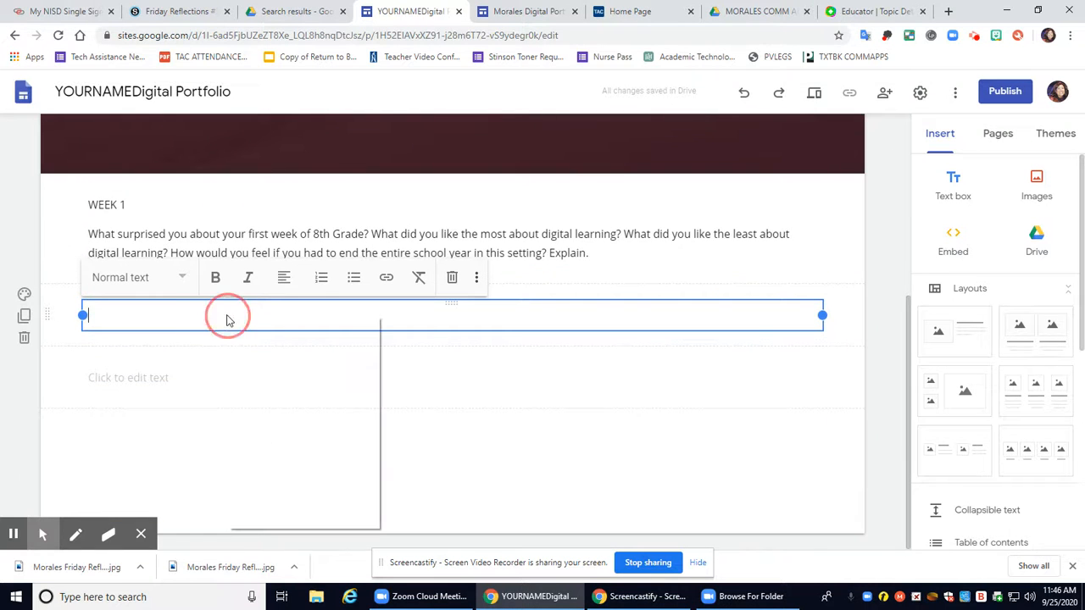
click(291, 422)
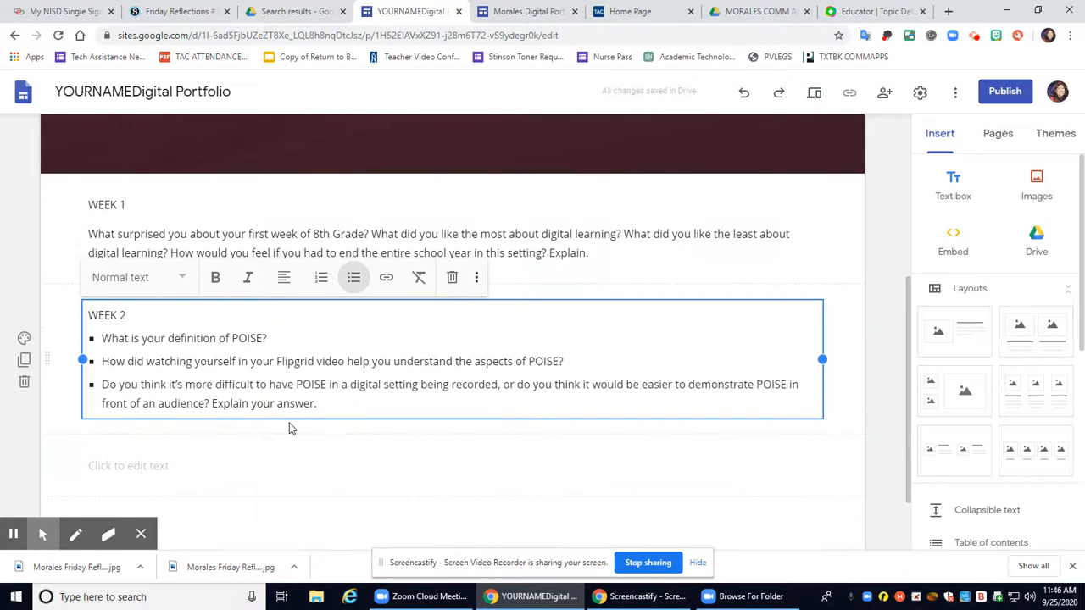
scroll(288, 428, down, 1)
click(174, 381)
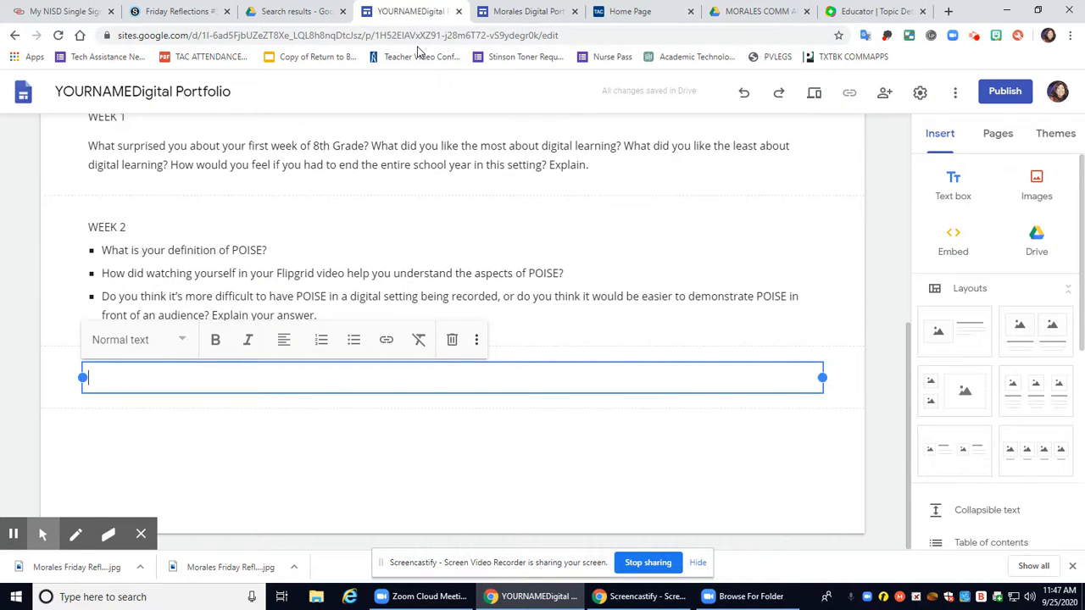
Copy the three quote prompt lines from the example into the next empty text box
click(518, 17)
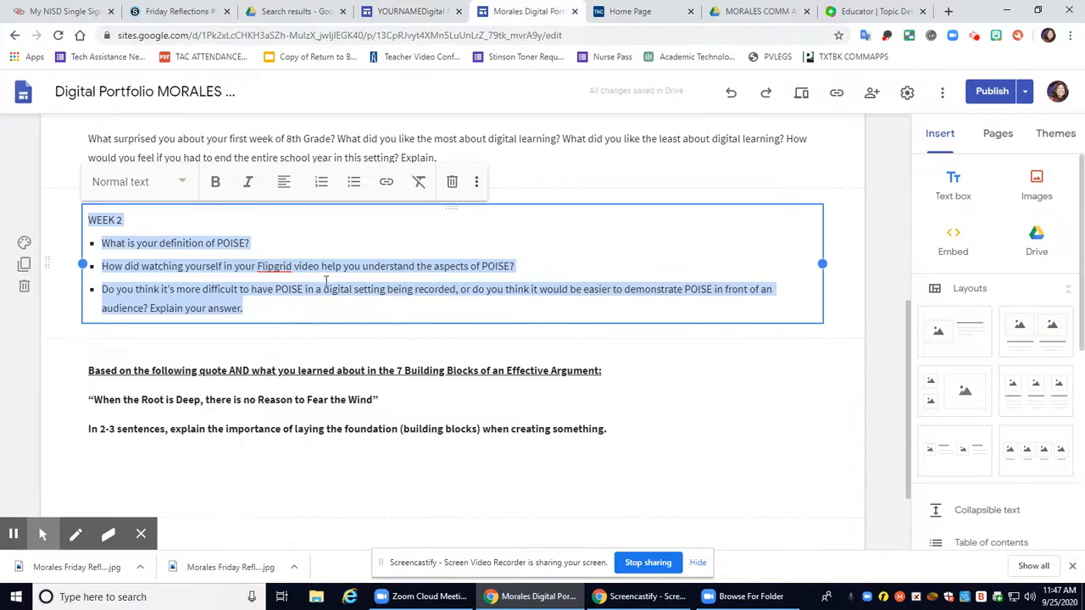
click(398, 371)
drag(624, 429, 90, 373)
right_click(102, 373)
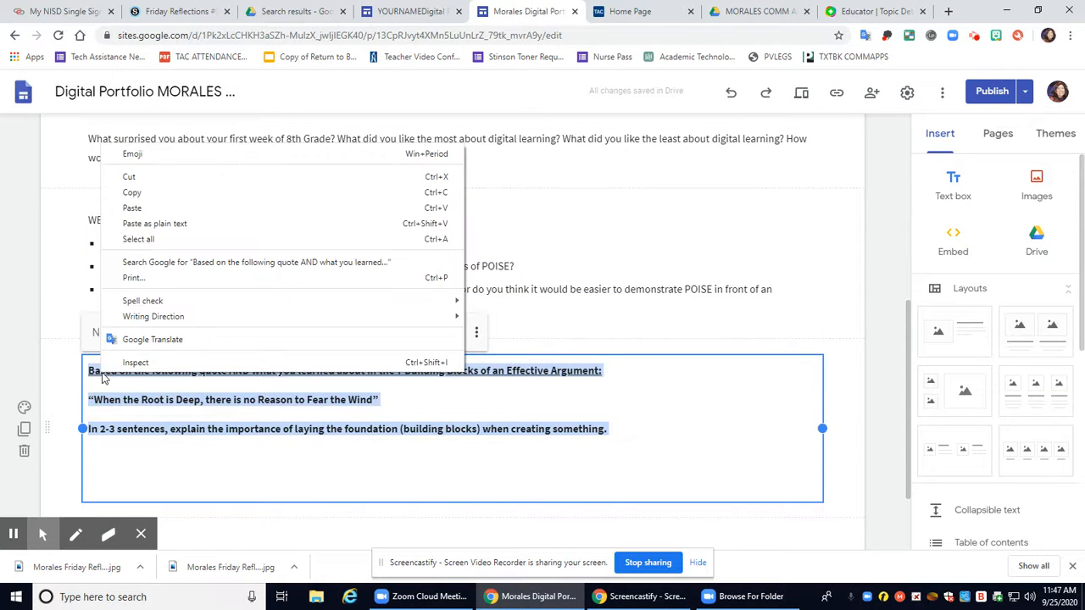
click(168, 196)
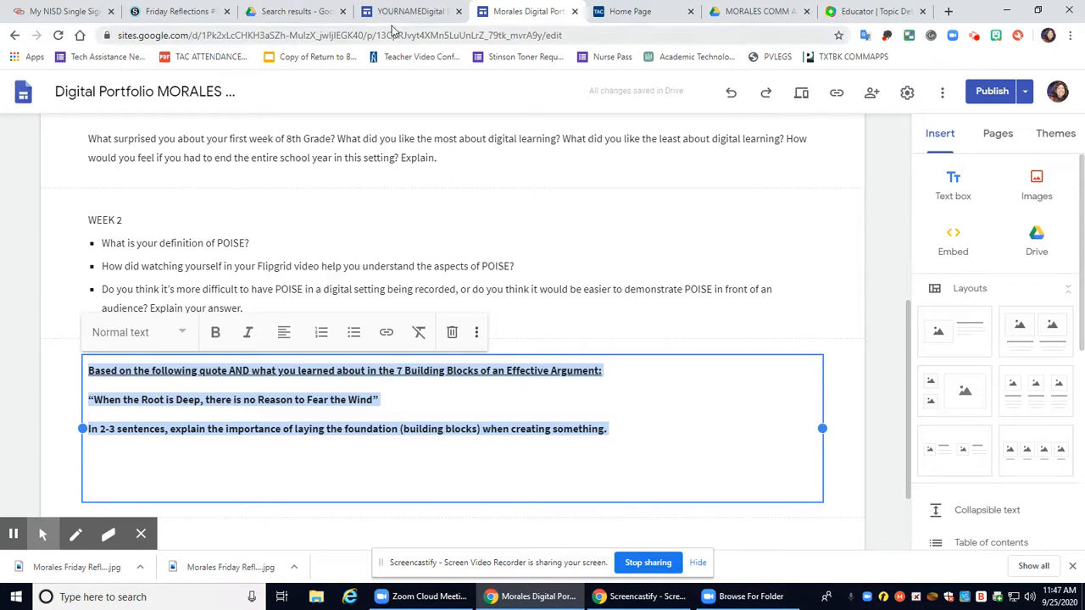
click(400, 16)
right_click(140, 377)
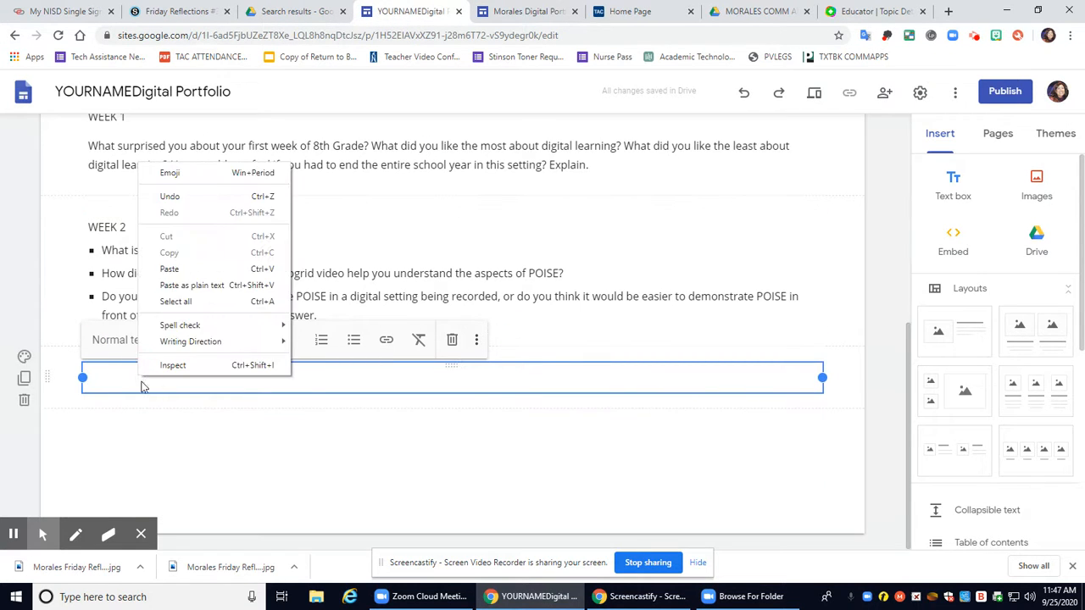
click(174, 269)
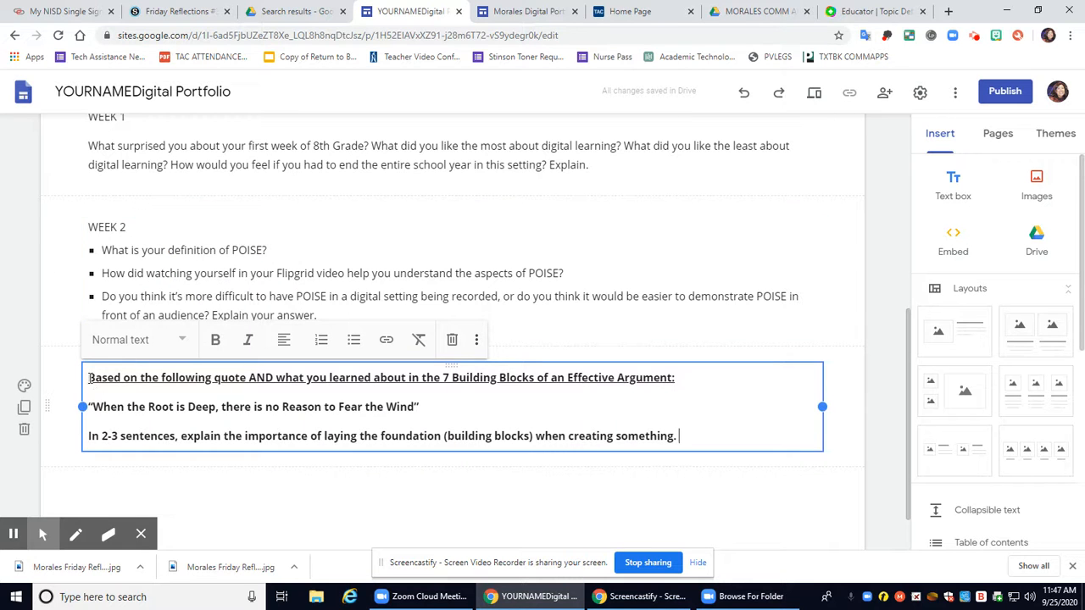
Head the quote prompts with 'WEEK 3' and add an empty line after the last prompt
text(WEEK )
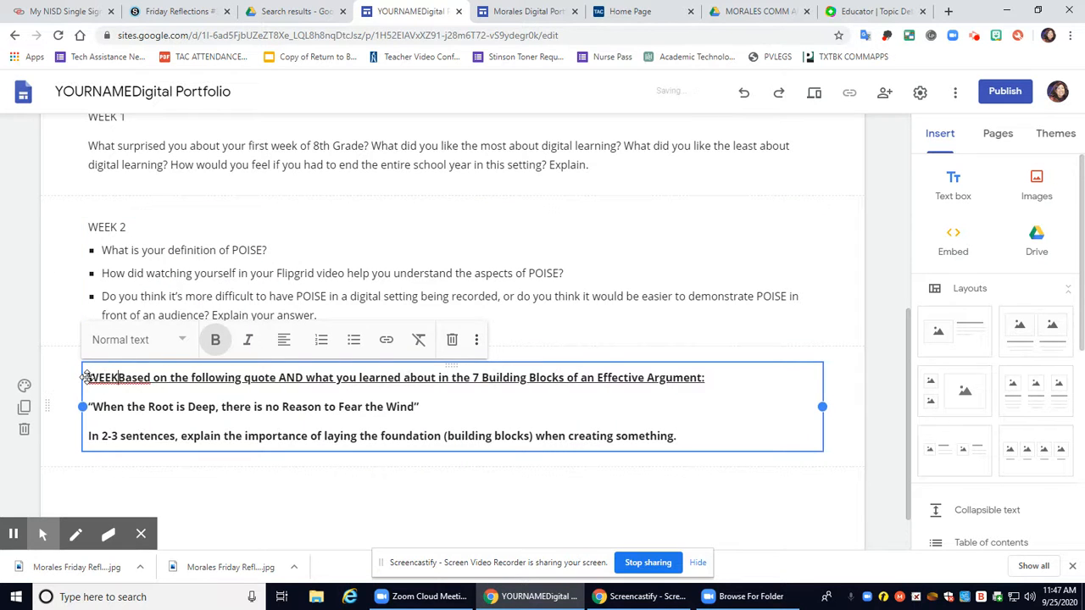
text(3)
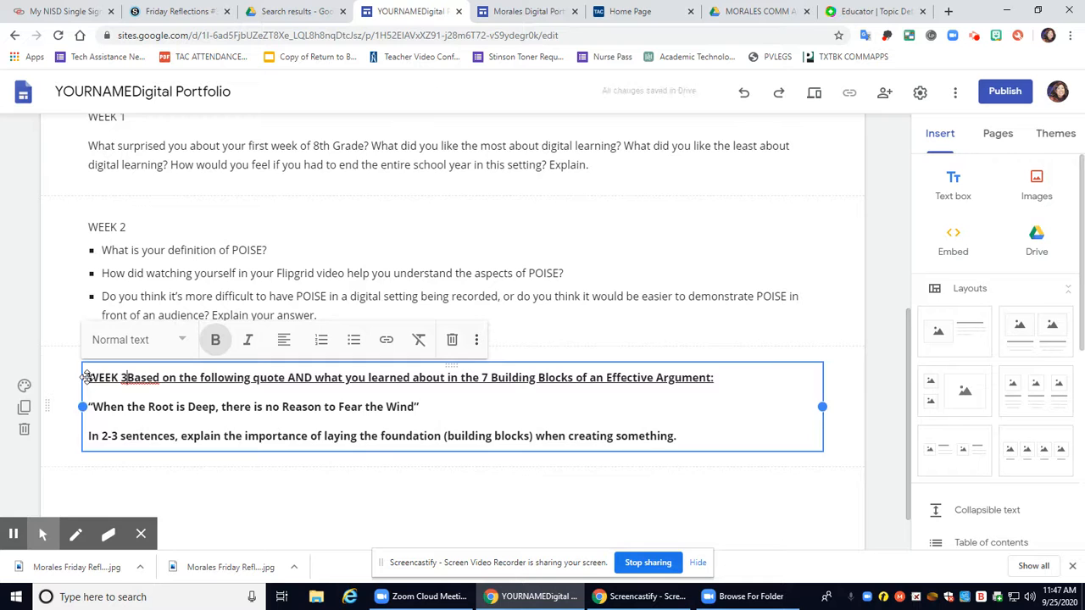
key(Return)
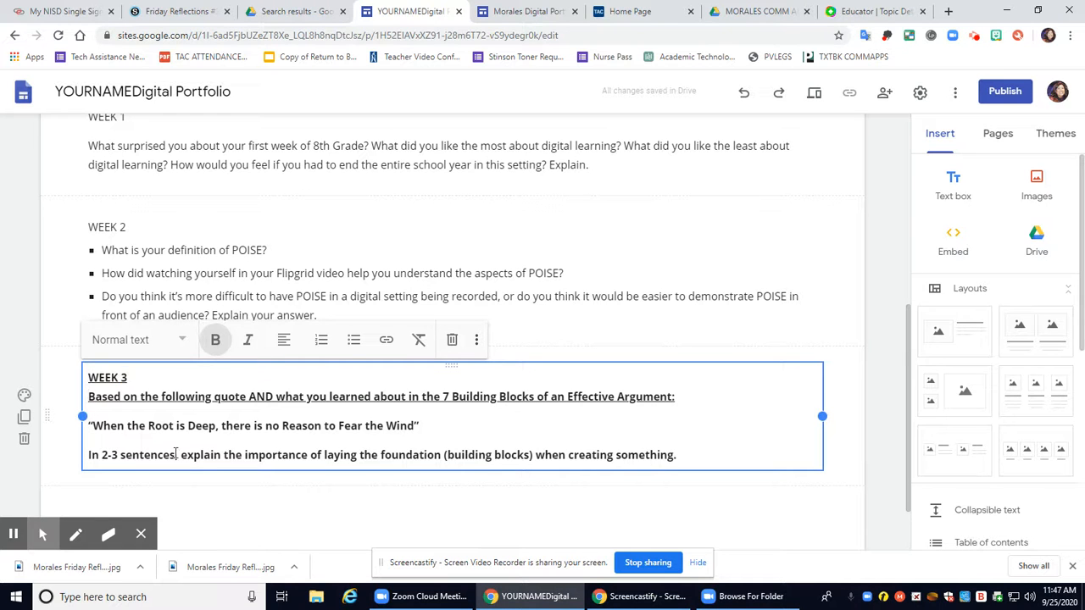
double_click(111, 377)
click(136, 375)
click(704, 458)
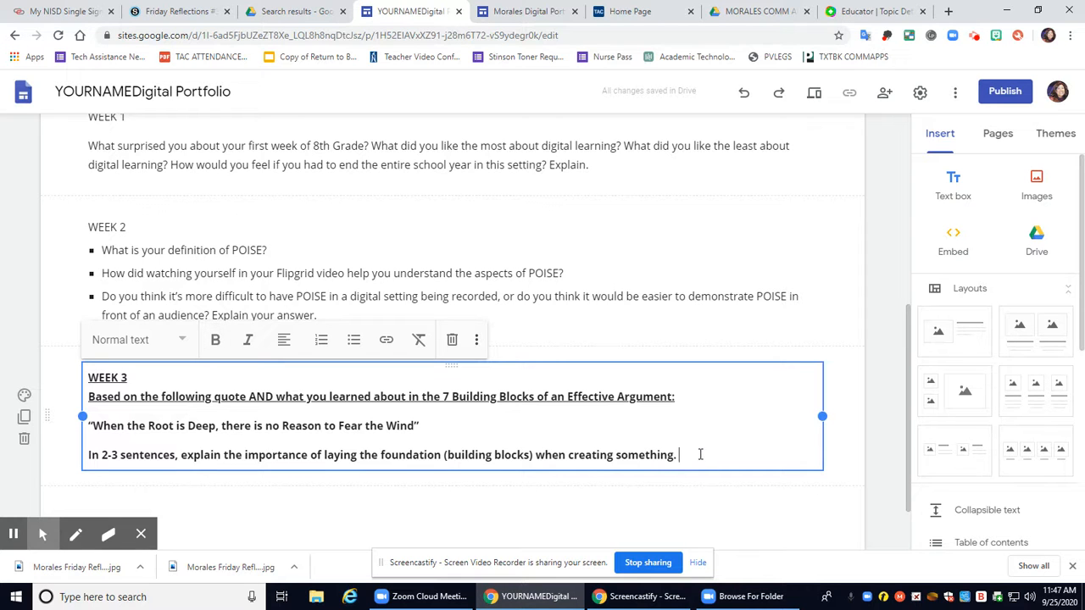
key(Return)
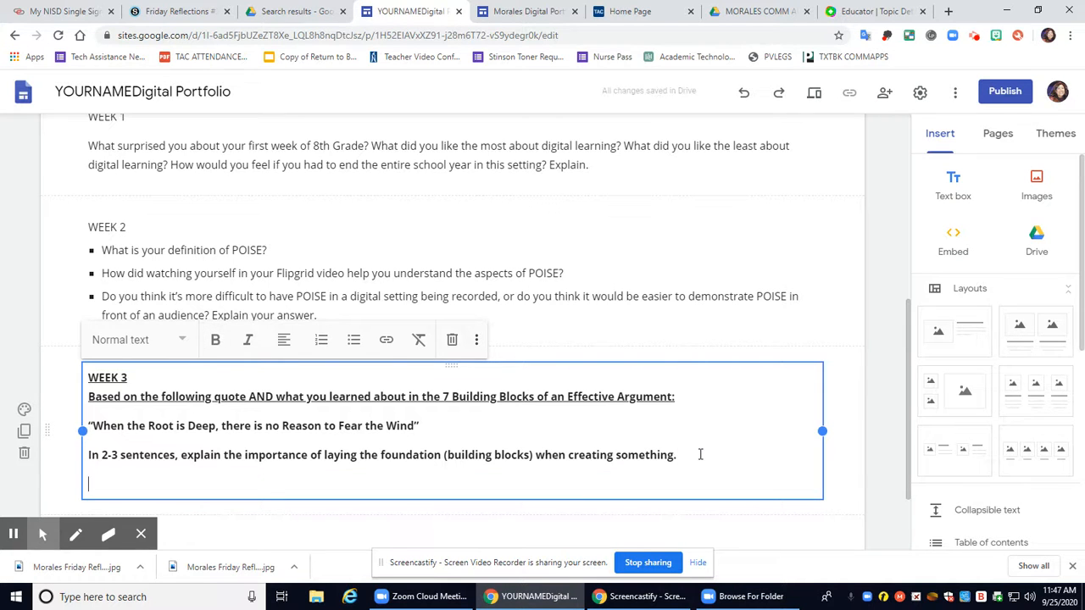
click(691, 561)
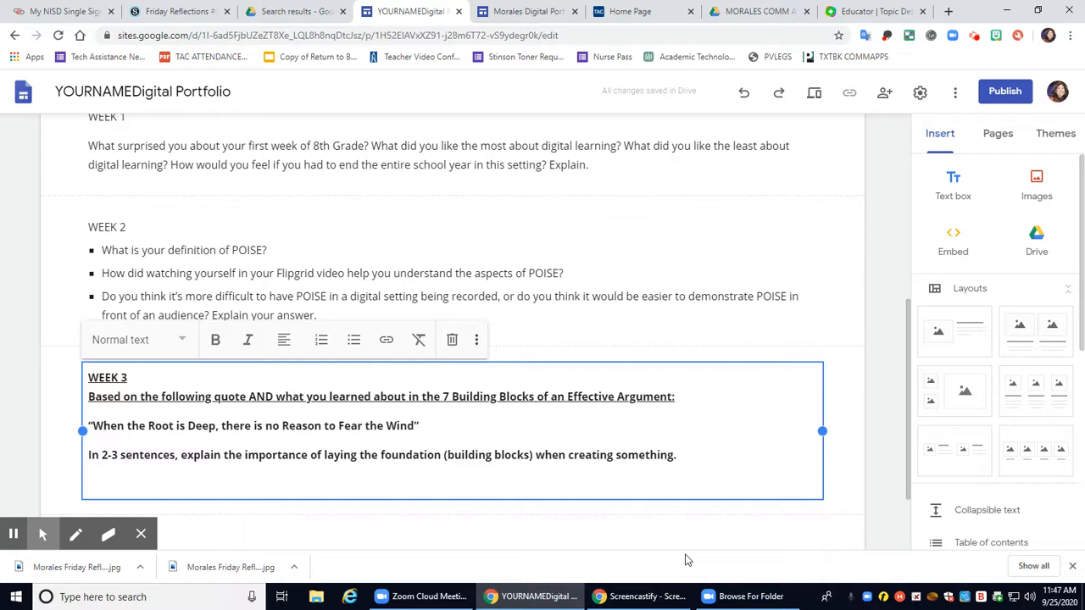
text(jjjlkjlkjlkjl)
key(BackSpace)
key(BackSpace)
key(BackSpace)
key(BackSpace)
key(BackSpace)
key(BackSpace)
key(BackSpace)
key(BackSpace)
key(BackSpace)
key(BackSpace)
key(BackSpace)
Browse the Home and PRESENTATIONS pages, then return to Friday Reflections
click(883, 189)
scroll(503, 441, up, 5)
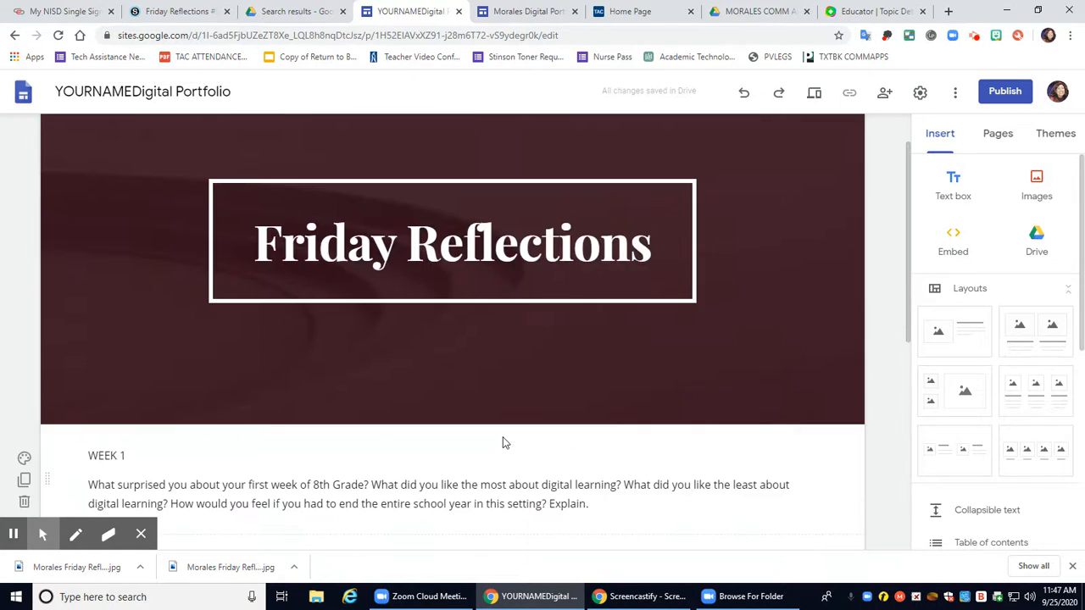
scroll(502, 441, up, 1)
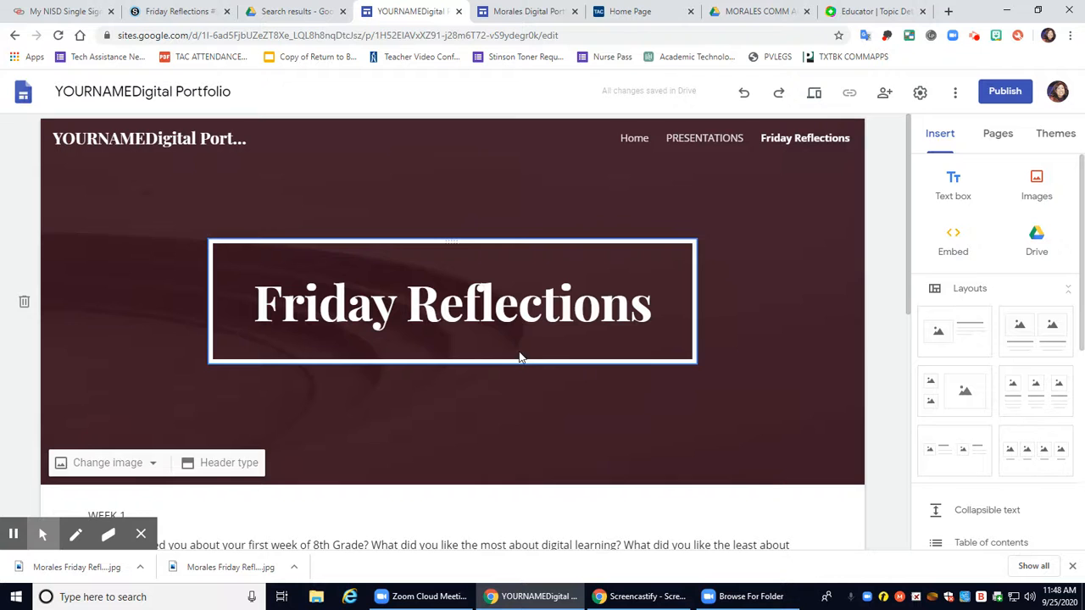
click(635, 138)
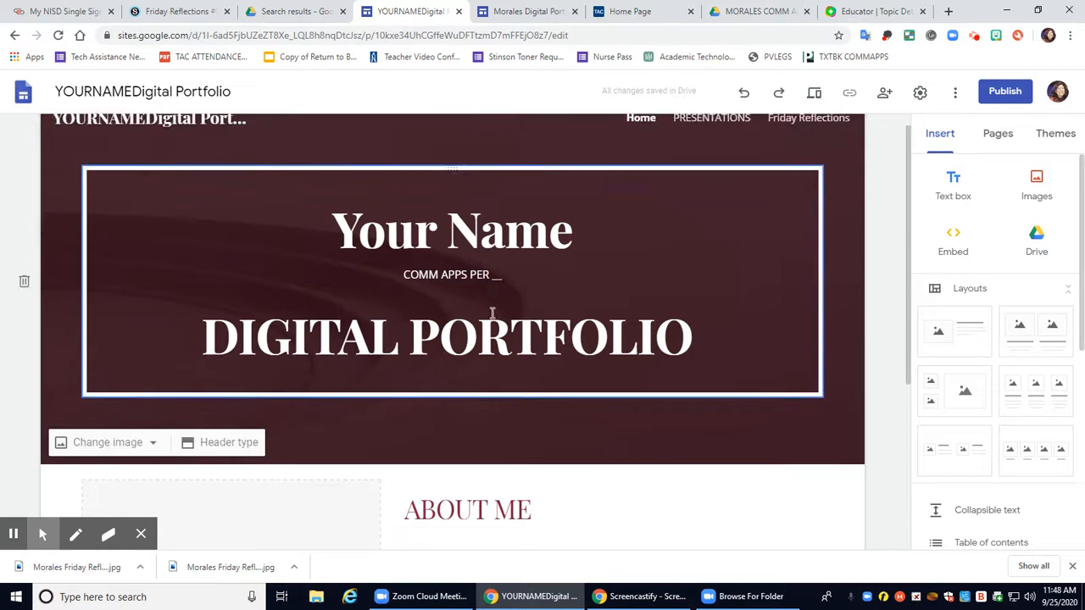
scroll(491, 313, down, 3)
scroll(591, 339, up, 4)
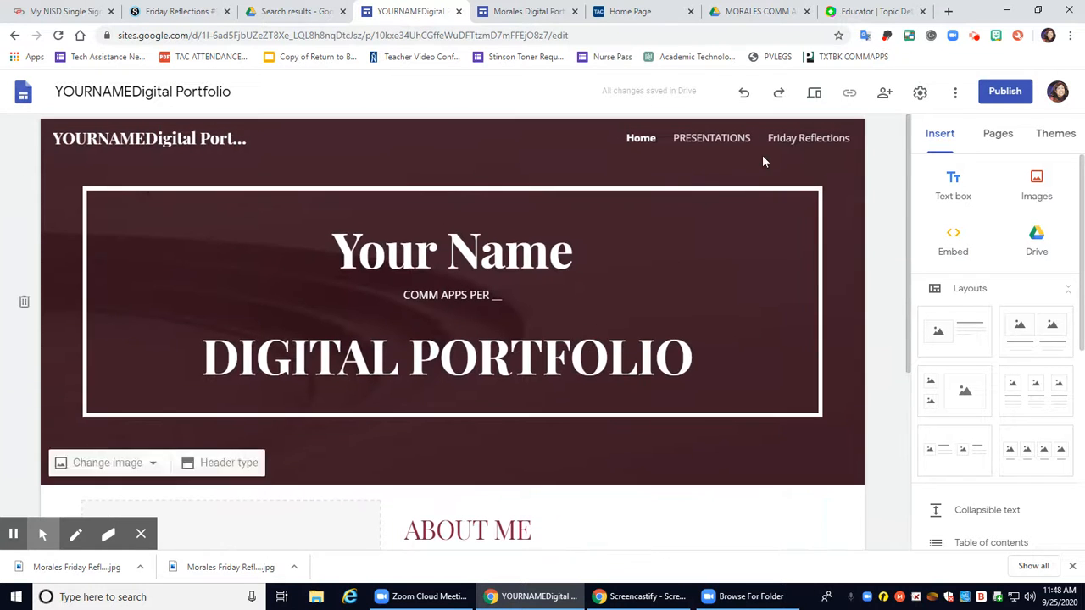
click(818, 138)
click(720, 140)
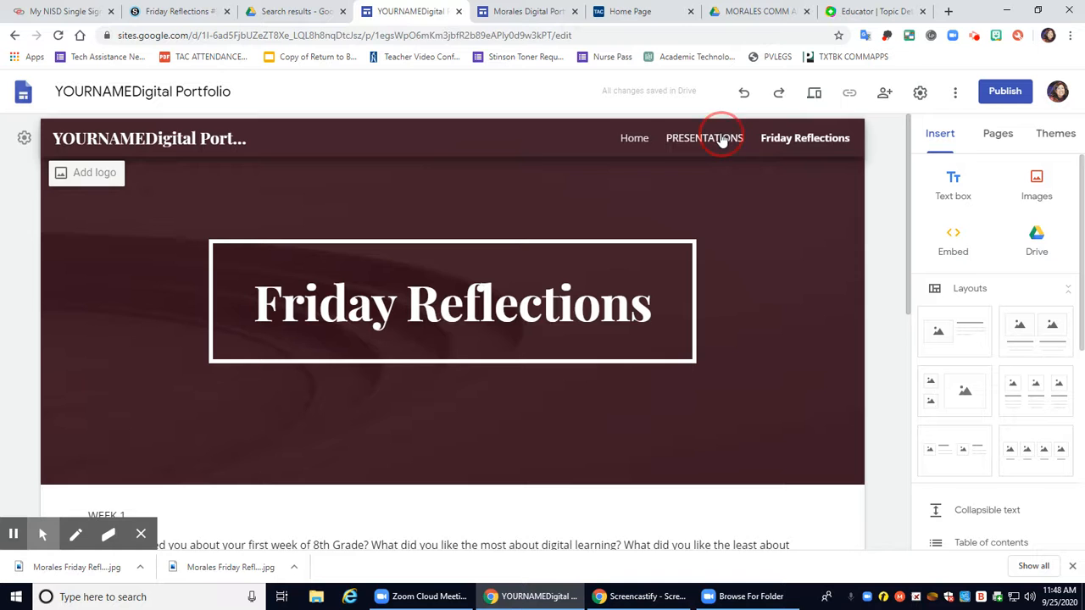
scroll(534, 389, down, 3)
scroll(550, 383, up, 3)
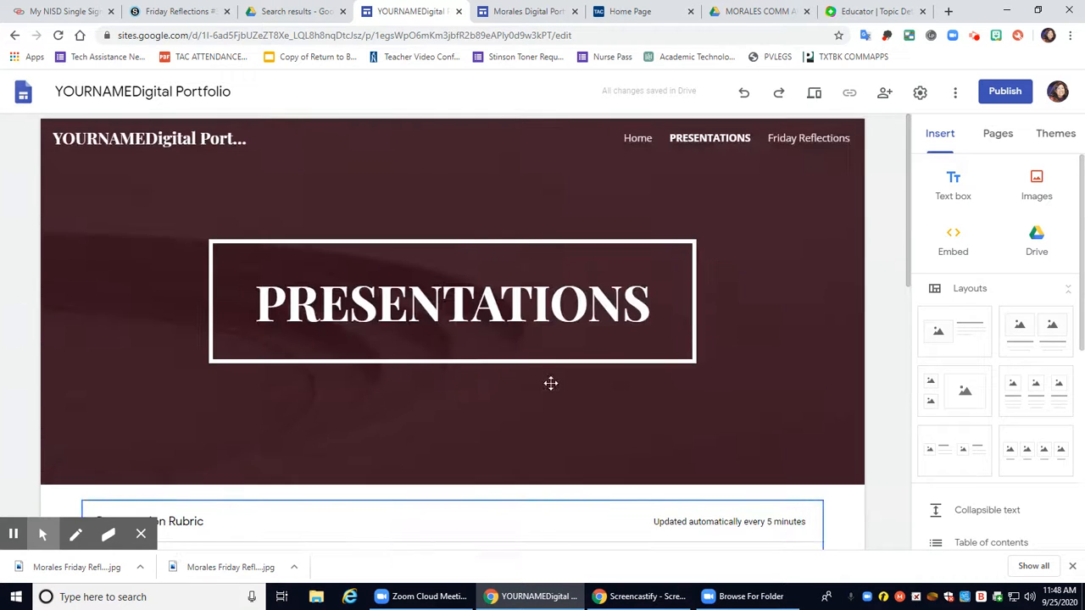
click(787, 137)
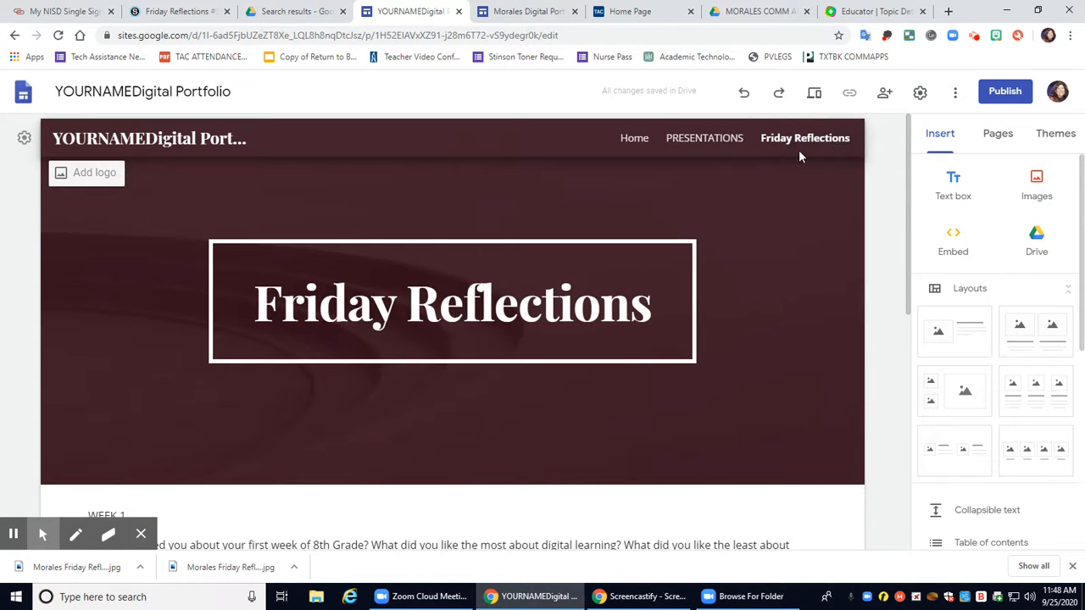
Publish the site after appending 'ex' to its web address
click(1002, 92)
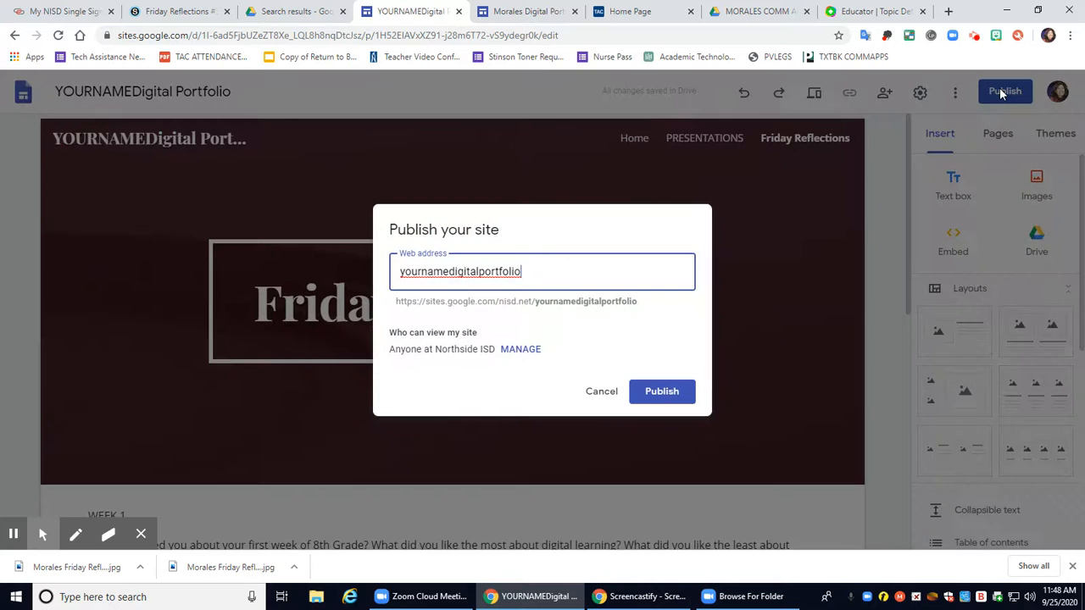
click(513, 281)
click(521, 280)
text(ex)
click(652, 393)
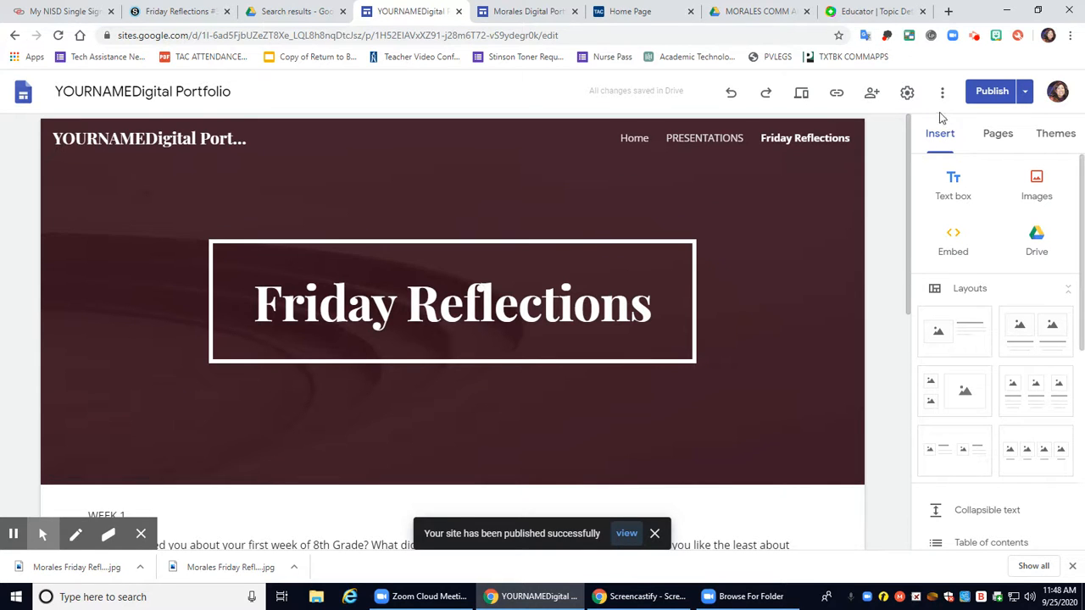
click(875, 94)
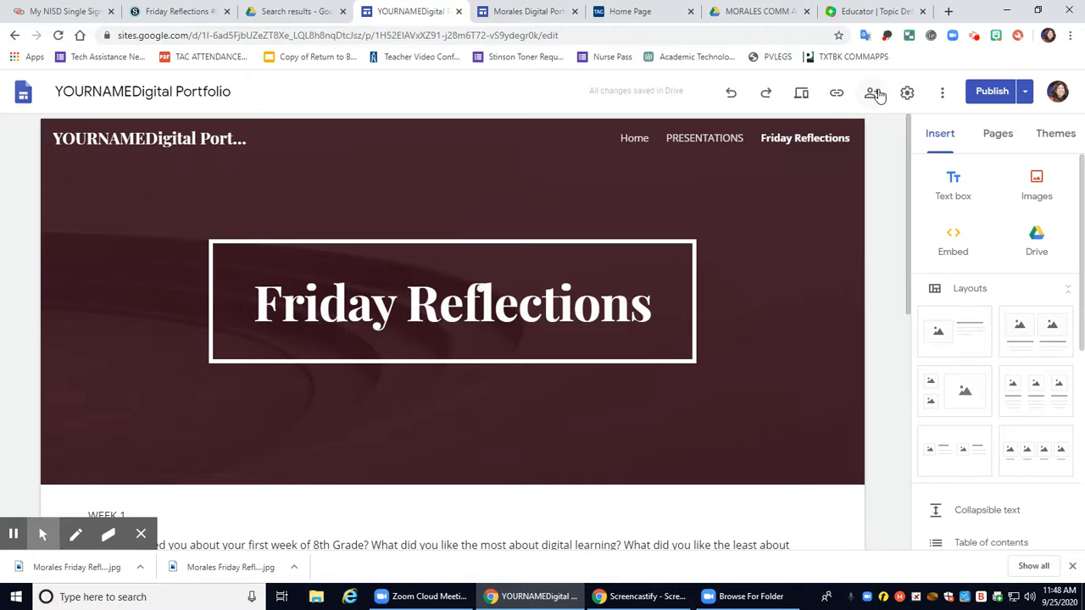
Share the site with a colleague's school account as Editor, messaging 'here is my late digital portfolio'
click(873, 93)
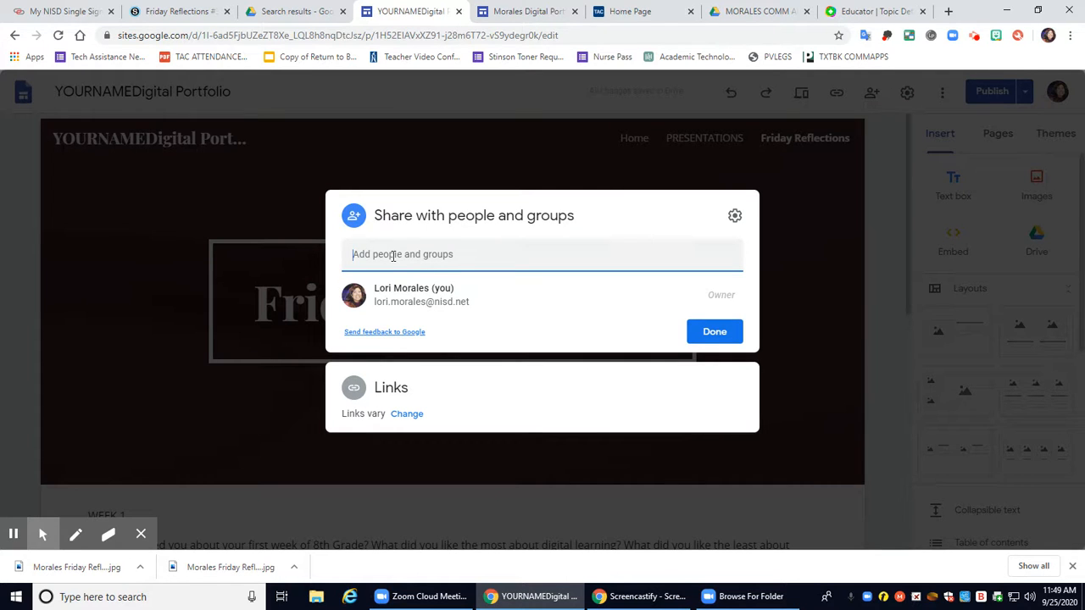
click(833, 227)
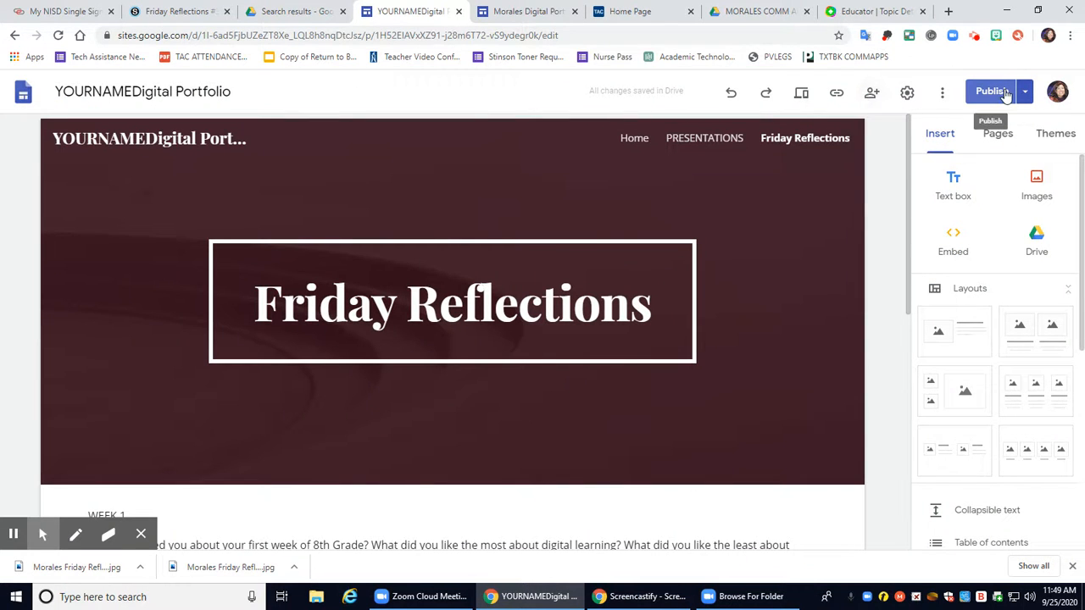
click(877, 97)
click(417, 259)
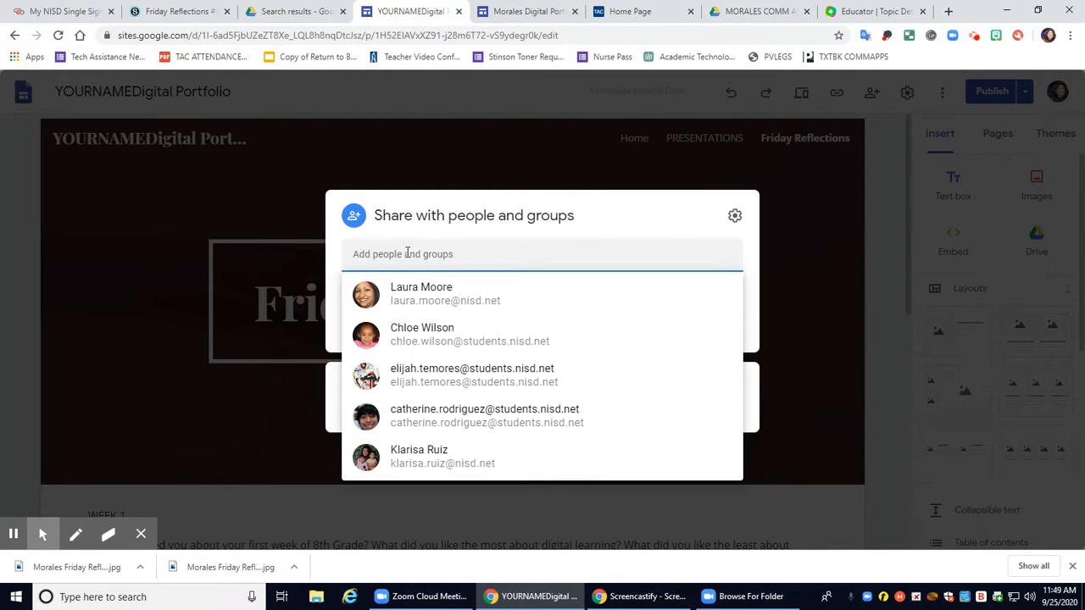
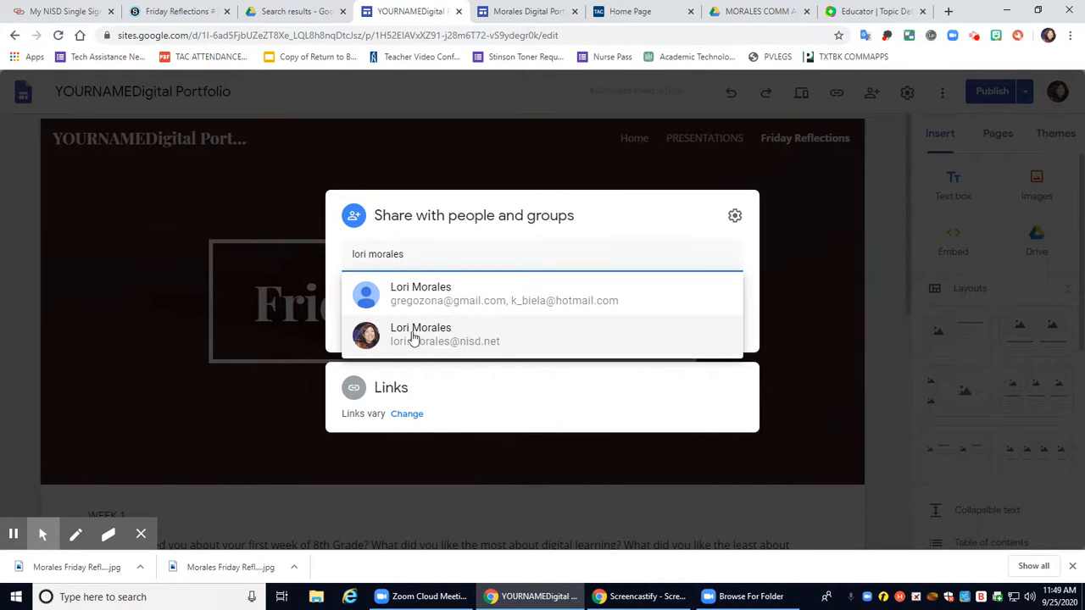
mouse_move(438, 341)
click(400, 338)
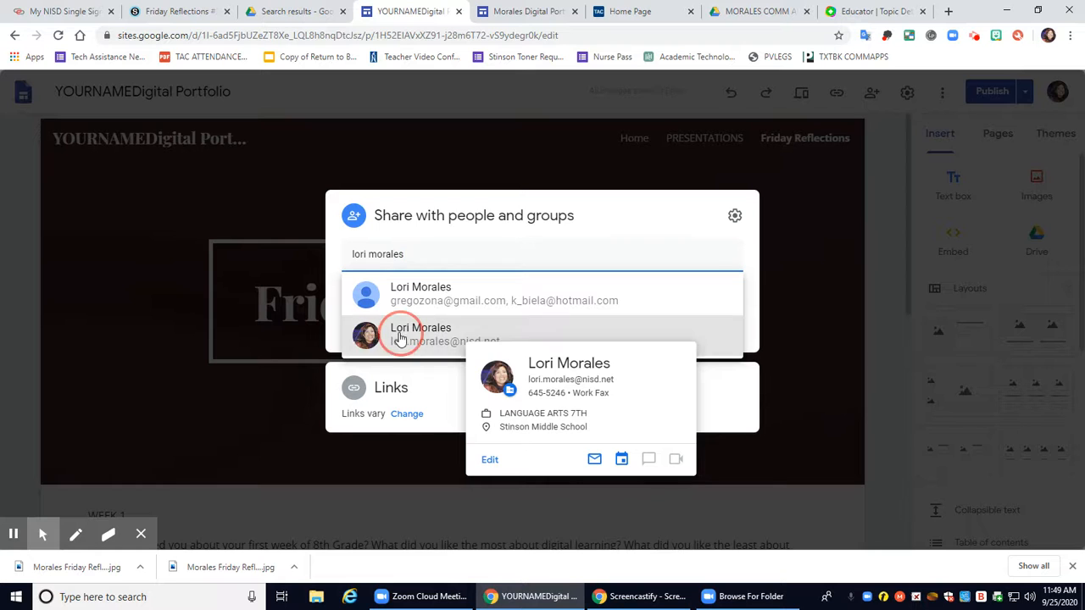
click(413, 322)
text(here is m)
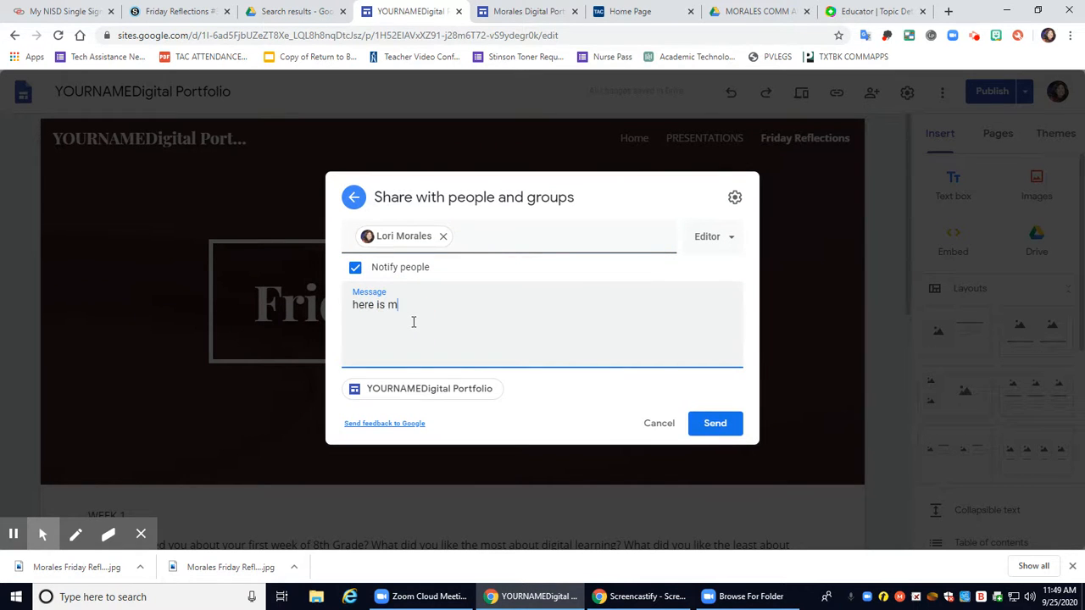
text(y late digital portfolio)
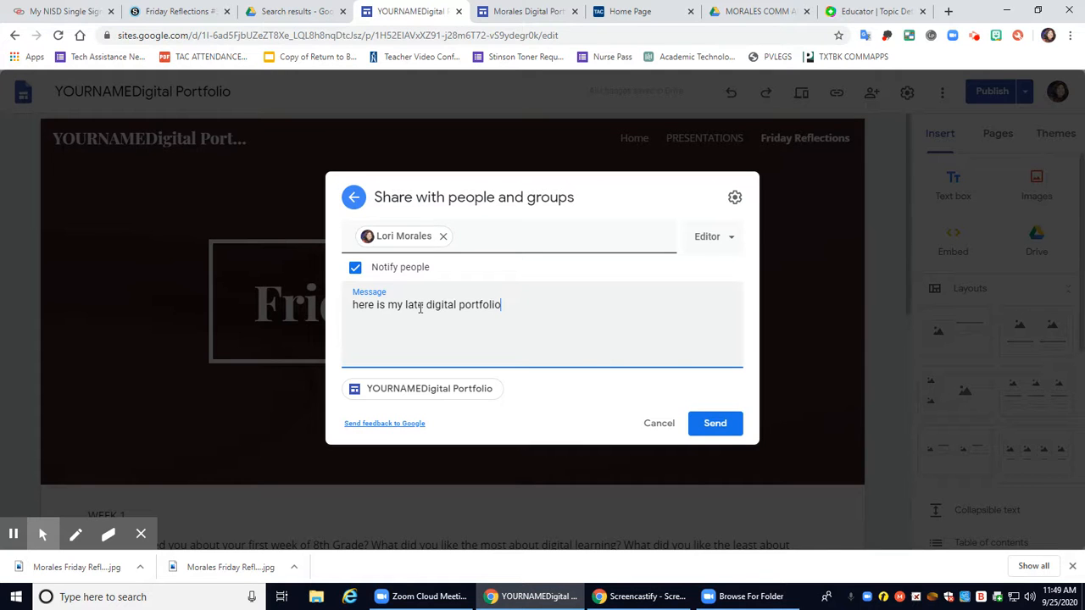
click(719, 425)
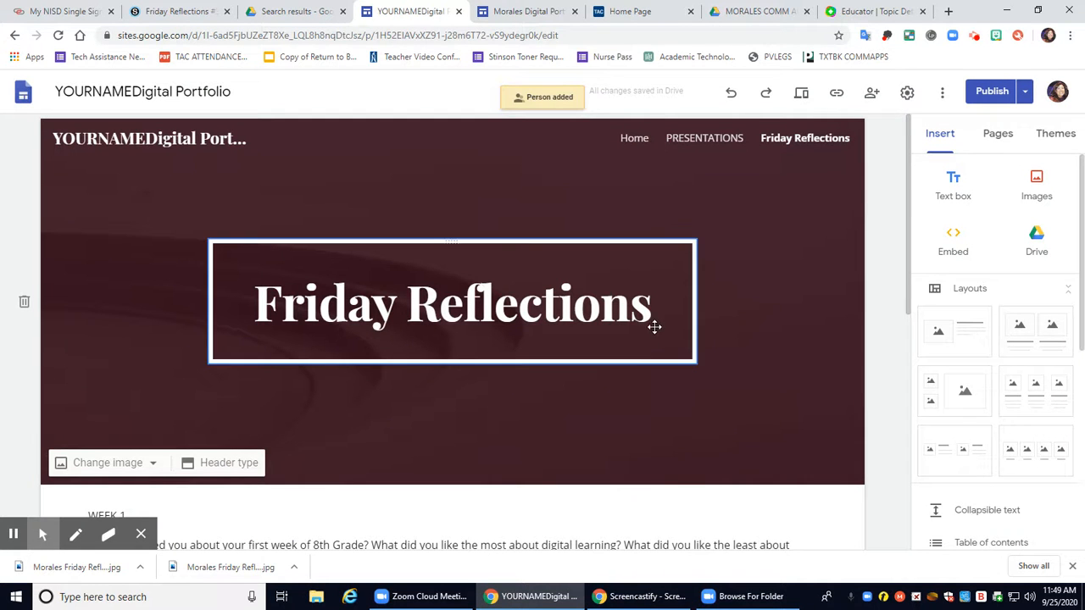
Insert a new text box below the WEEK 3 prompt and type 'WEEK 4' in it
scroll(651, 324, down, 6)
click(703, 352)
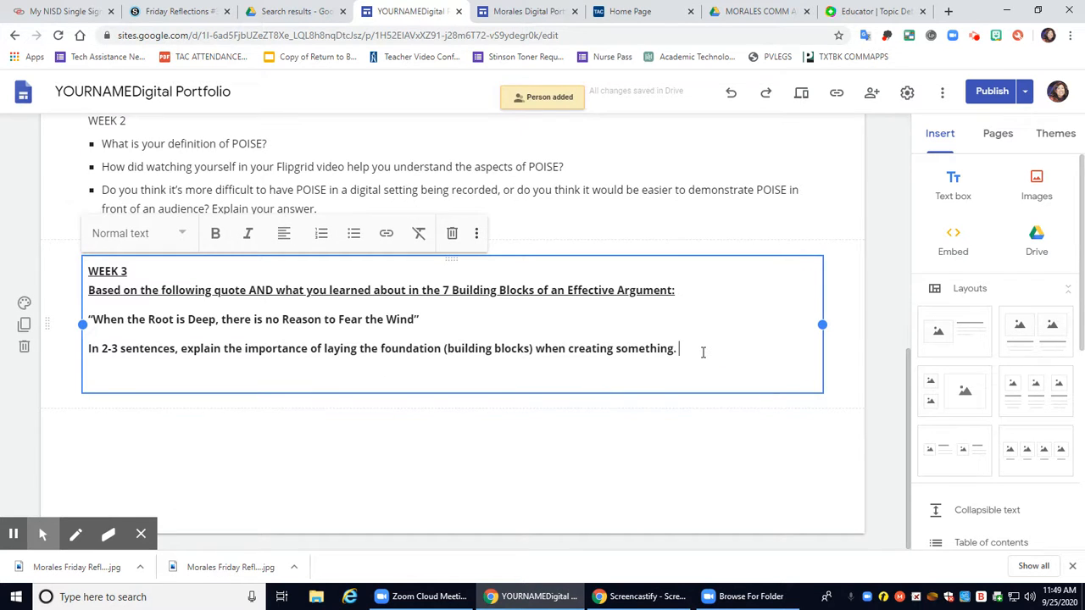
click(956, 180)
text(W)
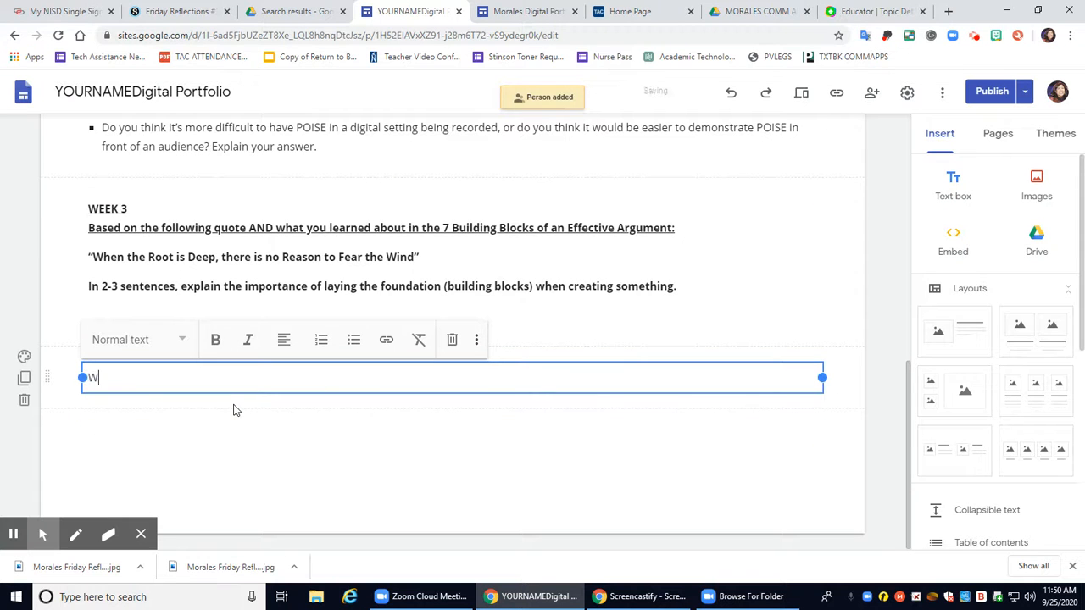
text(EEK 4)
scroll(297, 382, up, 7)
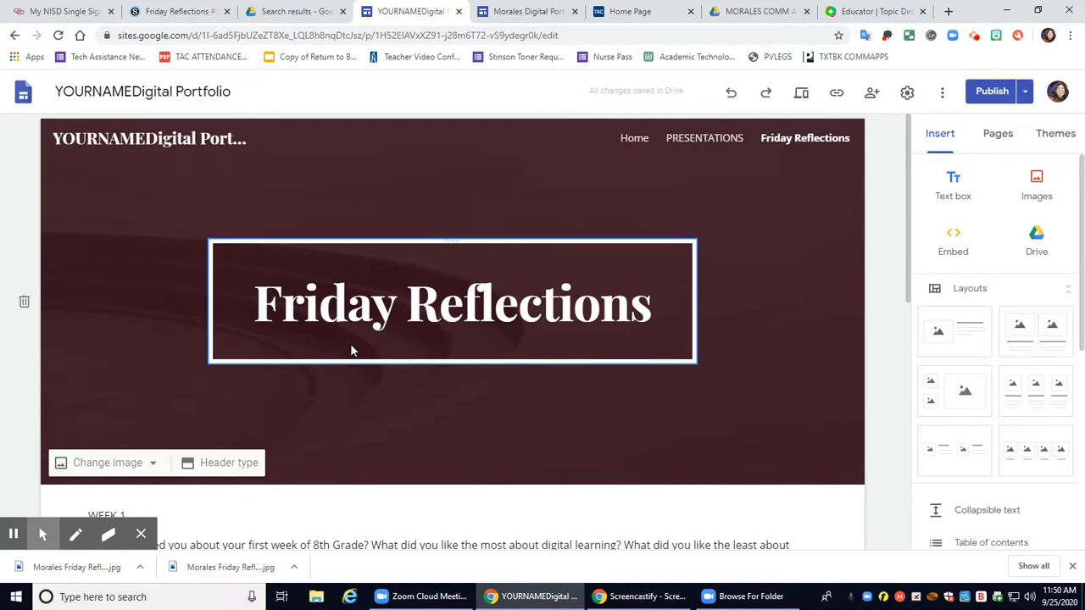
Review the draft against the live version and republish so the Friday Reflections WEEK 4 update goes live
click(991, 95)
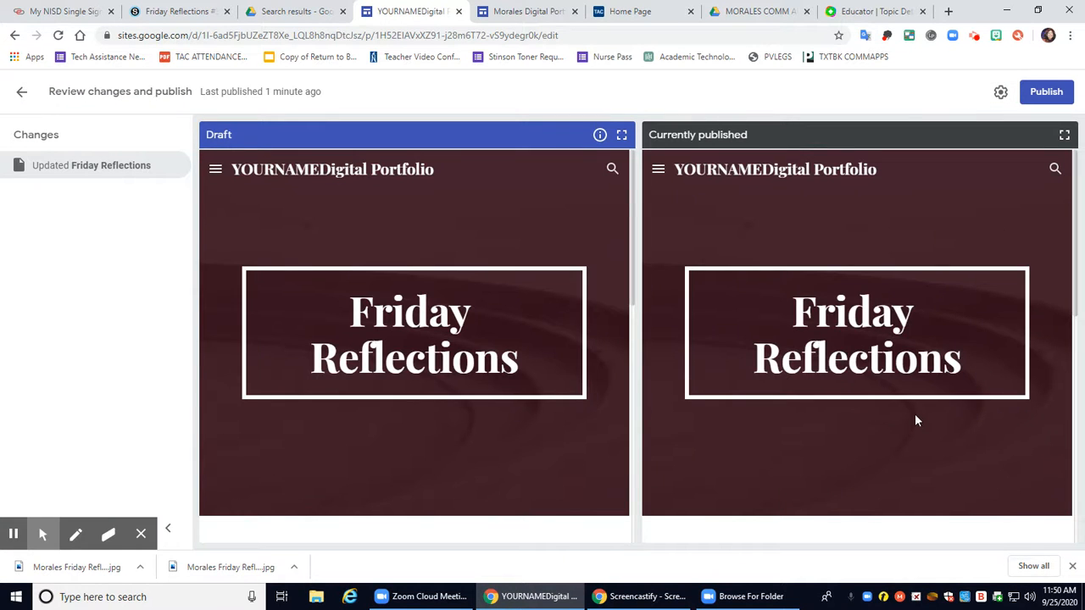
scroll(914, 414, down, 10)
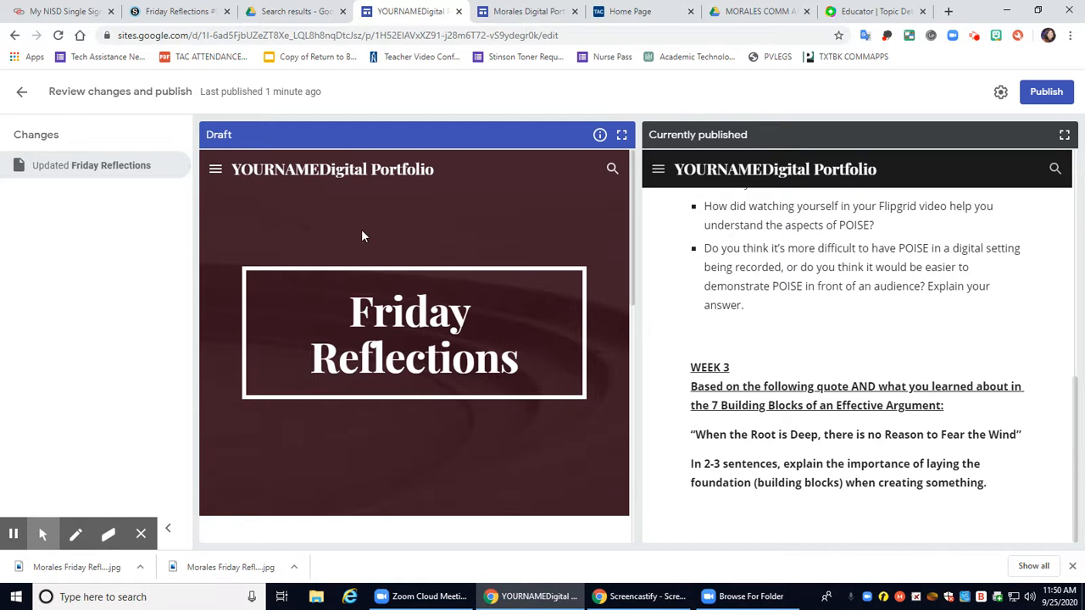
scroll(395, 372, down, 10)
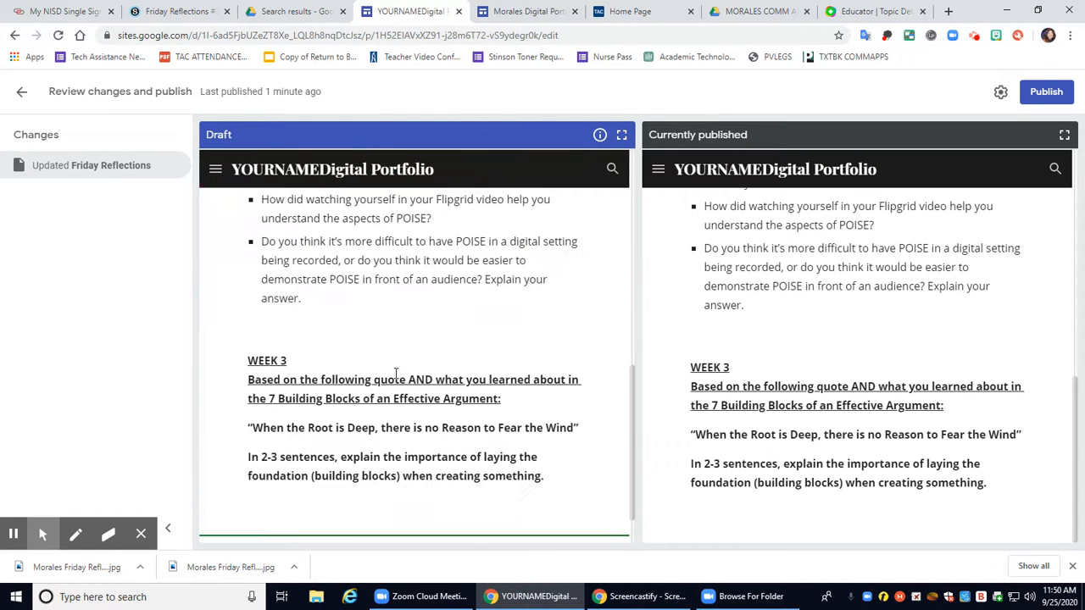
scroll(396, 373, down, 1)
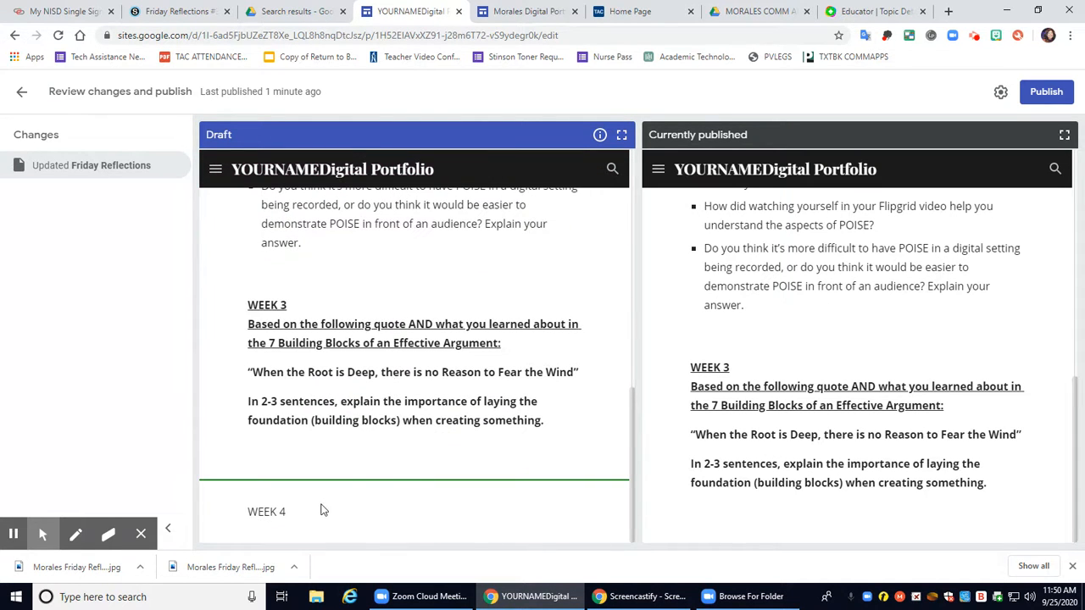
click(1049, 92)
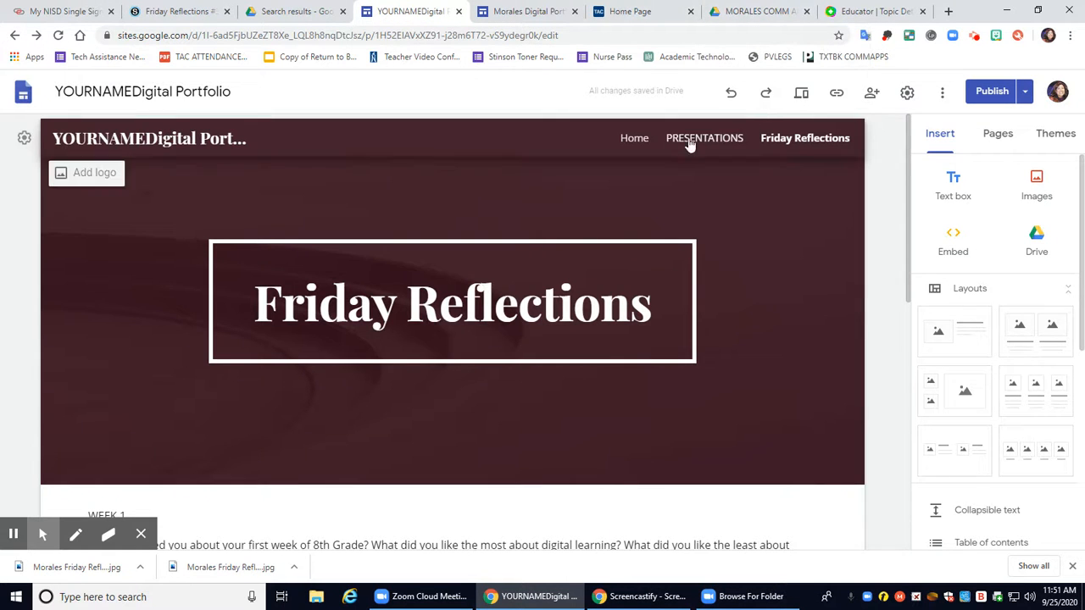
scroll(61, 232, down, 4)
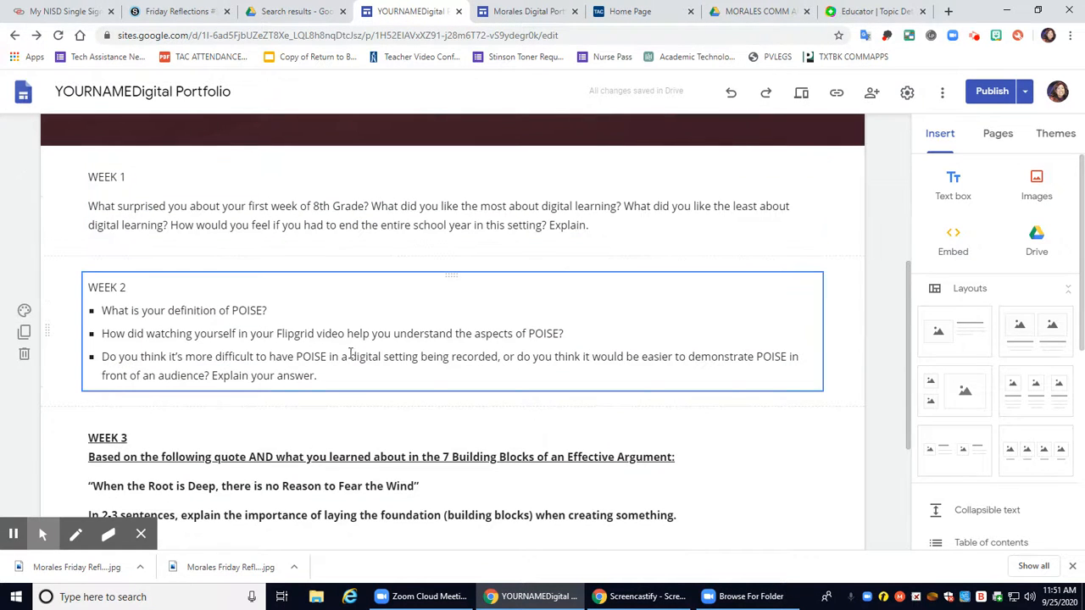
drag(589, 225, 61, 193)
click(663, 200)
scroll(663, 196, up, 3)
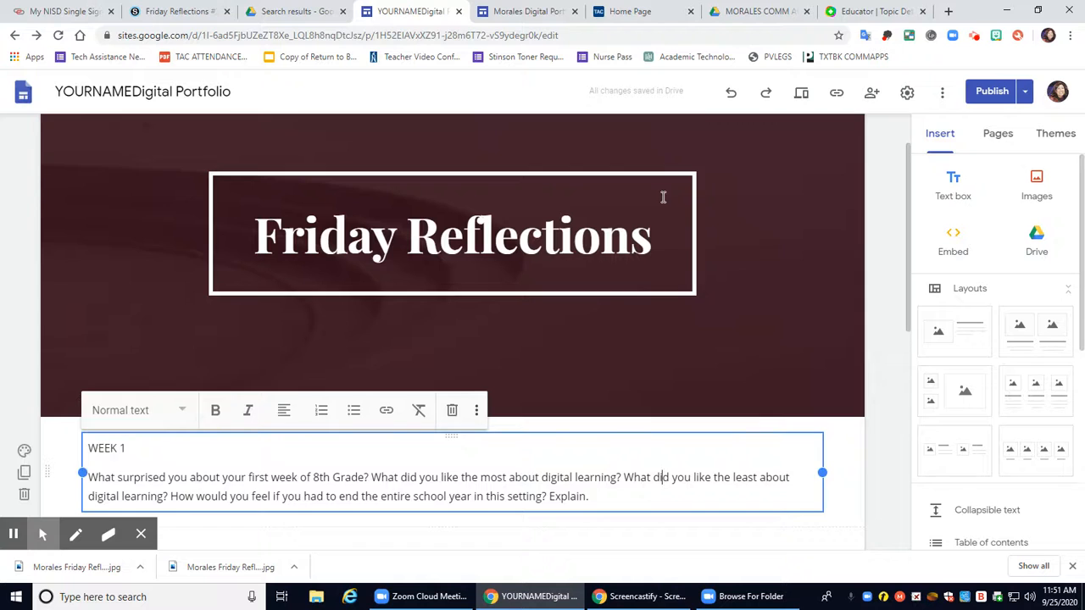
scroll(663, 197, up, 1)
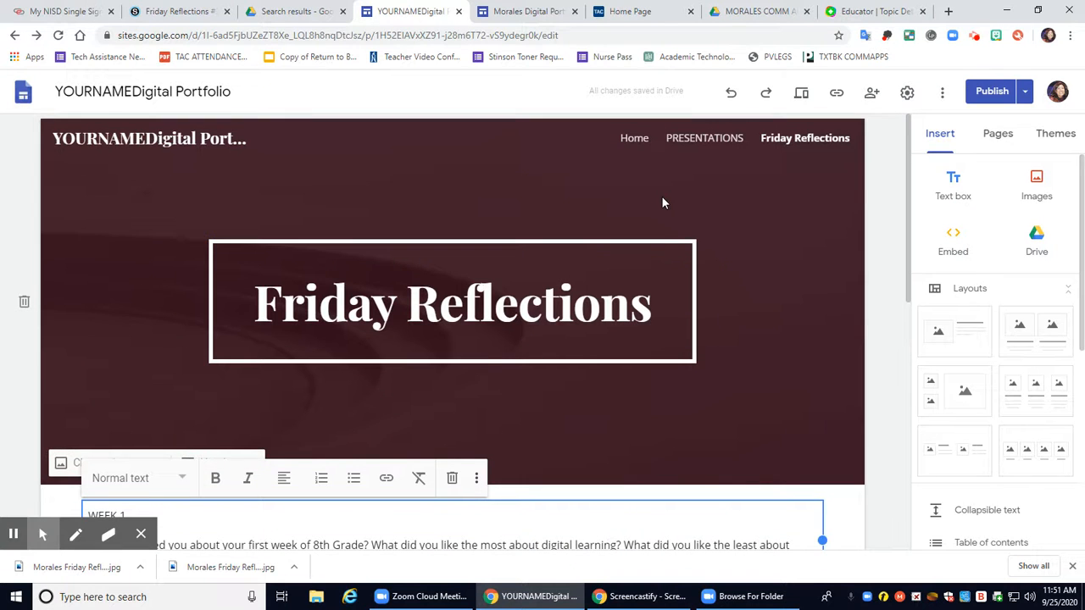